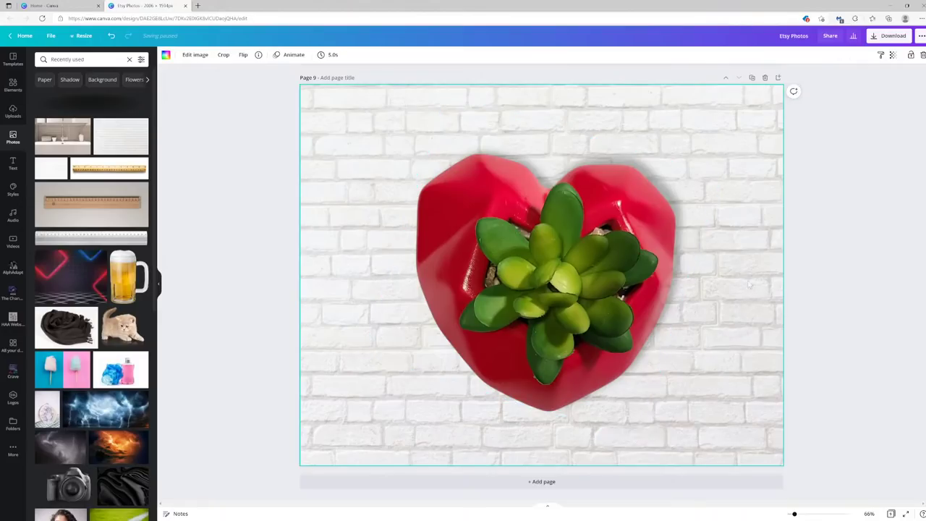
Step: Shift the heart planter cutout slightly so it sits centred on the brick-wall background of page 9
click(223, 56)
click(212, 55)
click(499, 202)
drag(638, 273, 644, 277)
click(850, 295)
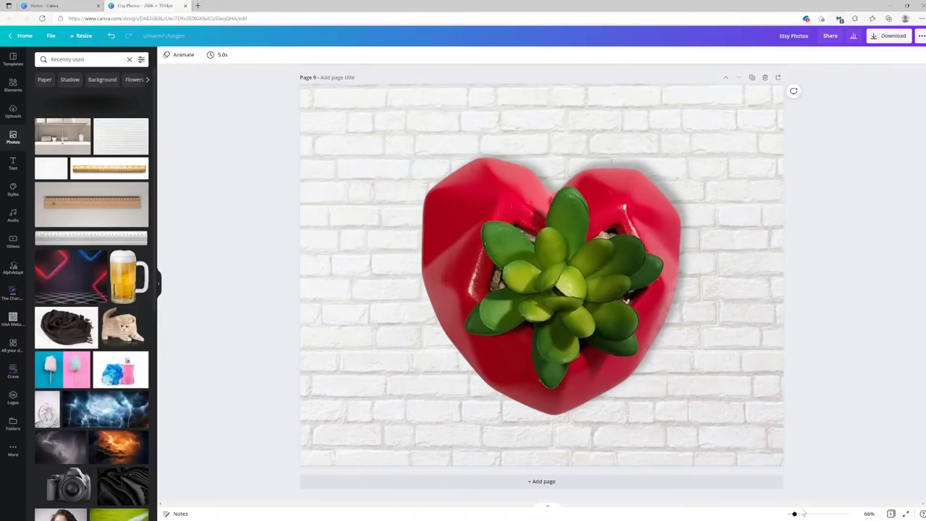
drag(794, 514, 790, 515)
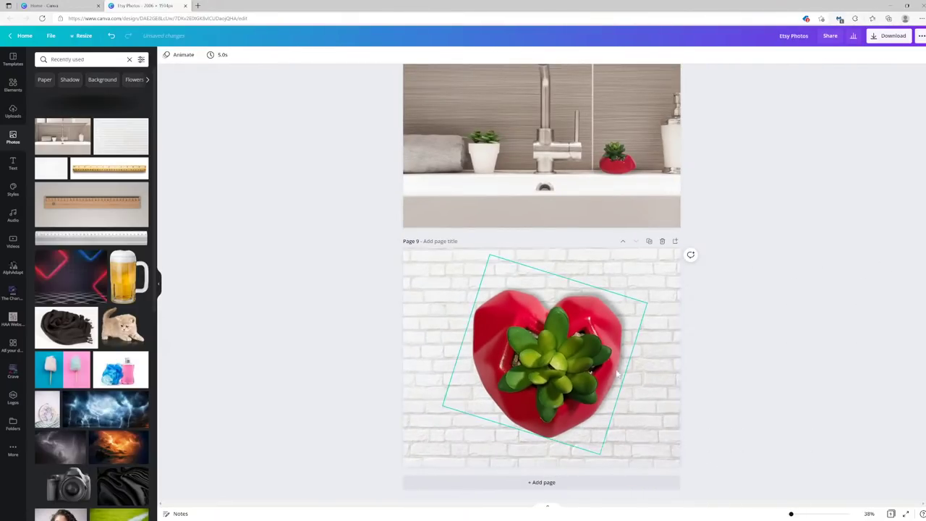
key(ctrl+z)
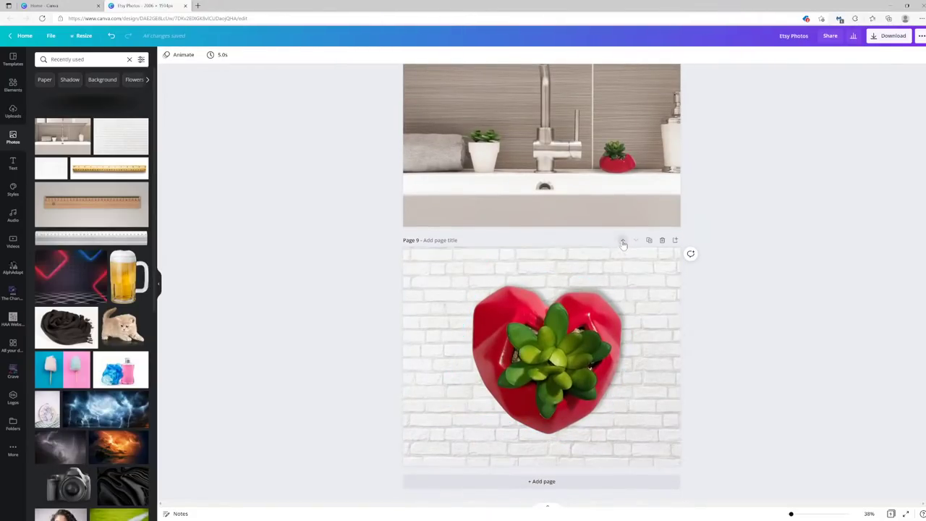
Step: Move the heart planter page up one place, ahead of the bathroom sink page
click(622, 241)
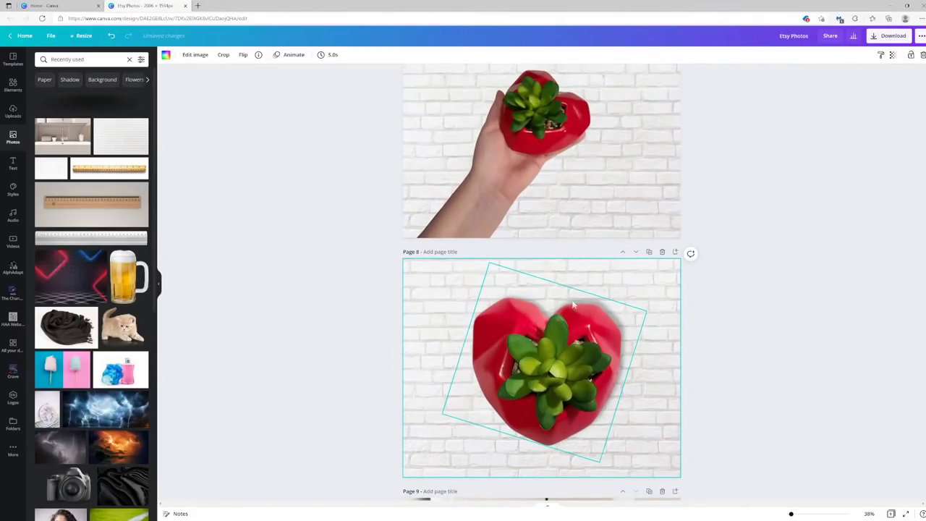
scroll(579, 361, down, 4)
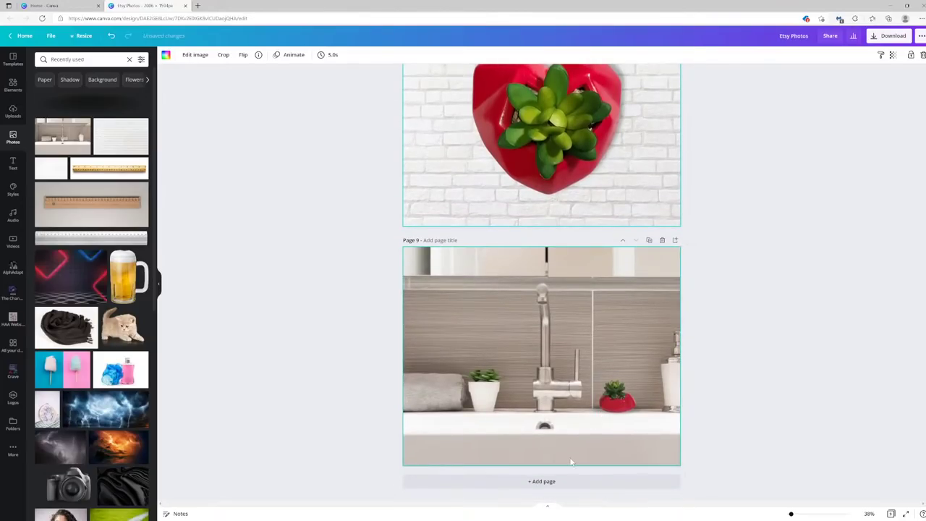
scroll(564, 463, up, 20)
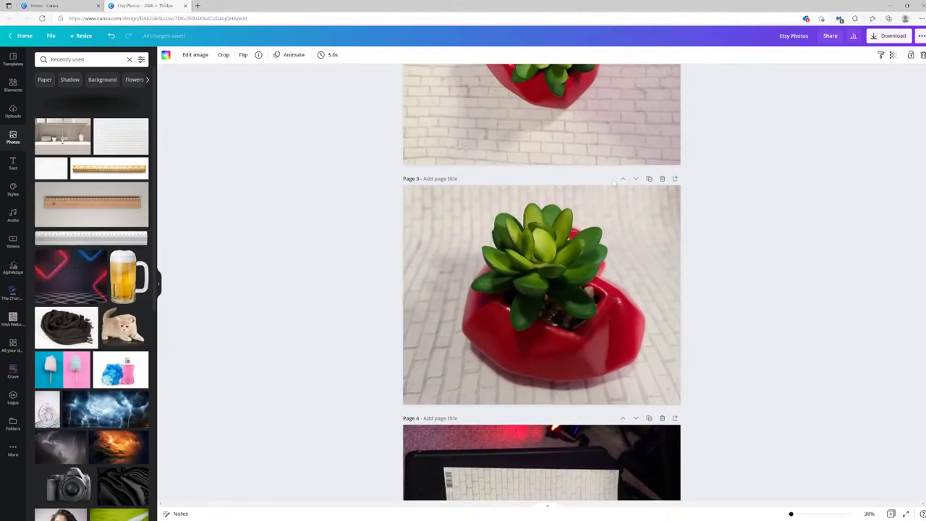
Step: Add a new page after the bathroom sink page with the white brick wall photo as its background
scroll(564, 344, down, 10)
scroll(574, 394, down, 15)
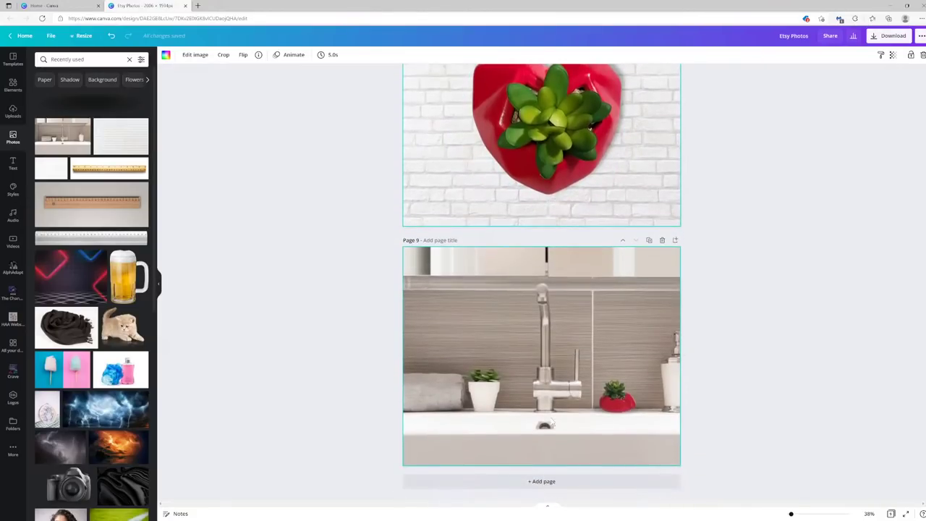
drag(120, 136, 434, 318)
click(318, 261)
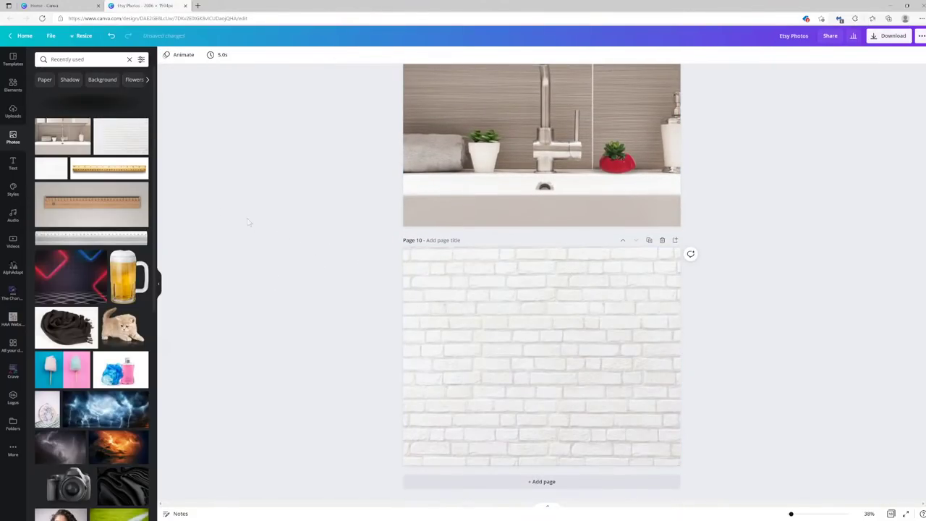
Step: Insert the uploaded close-up side photo of the red planter on page 10 and remove its background
click(13, 109)
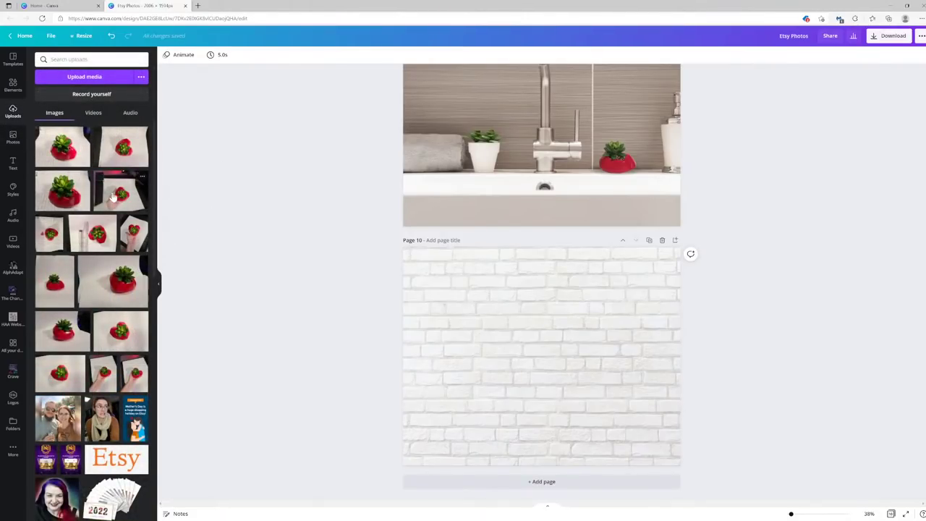
click(67, 197)
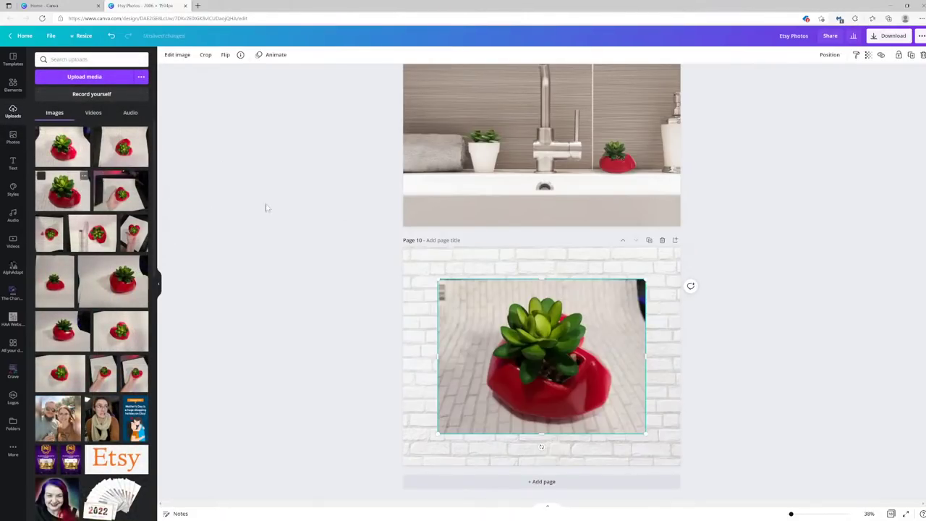
click(177, 56)
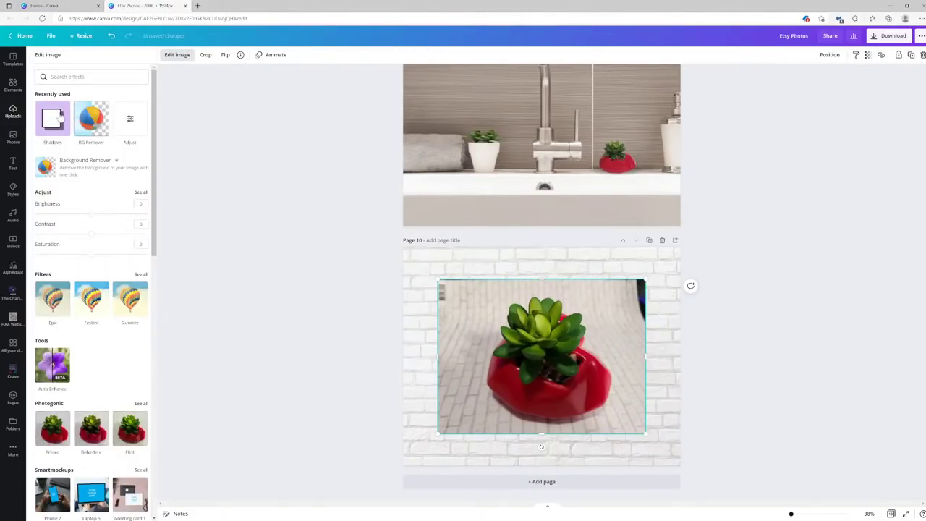
click(50, 114)
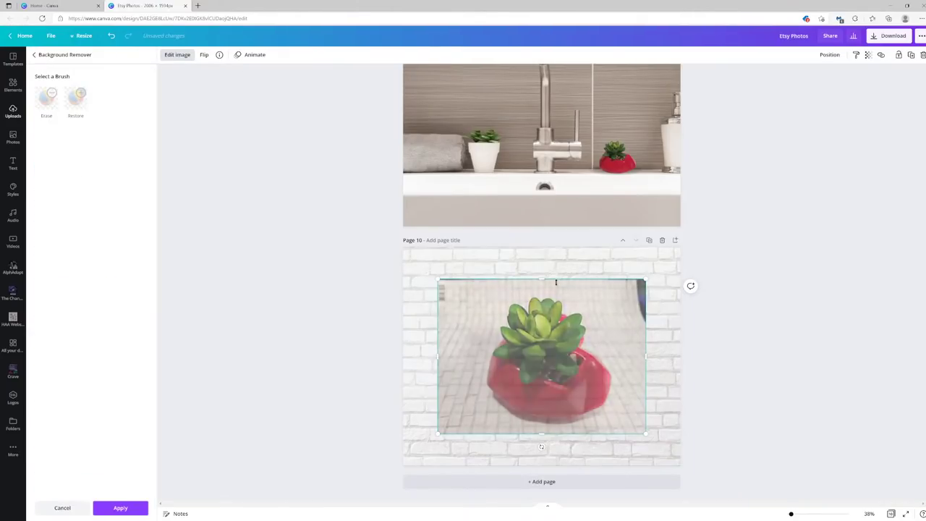
Step: Crop the empty margins of the planter cutout, enlarge it and centre it on the brick page
drag(541, 433, 541, 428)
drag(437, 356, 464, 356)
drag(646, 367, 625, 367)
drag(464, 286, 403, 234)
drag(573, 382, 600, 405)
click(769, 402)
click(642, 281)
mouse_move(587, 330)
mouse_down()
mouse_move(594, 328)
mouse_move(586, 330)
mouse_up()
click(734, 407)
Step: Move the new planter page up one place, ahead of the bathroom sink page
scroll(724, 326, up, 1)
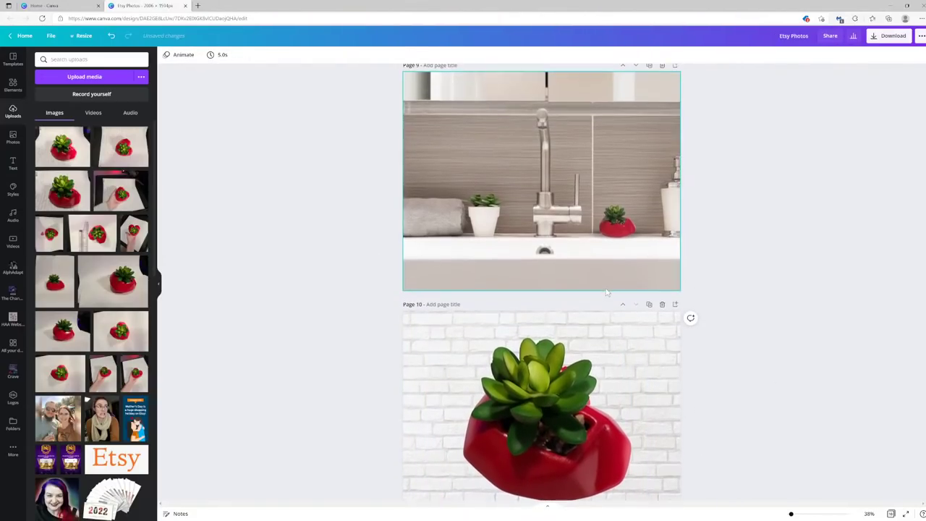
click(626, 307)
scroll(632, 312, up, 3)
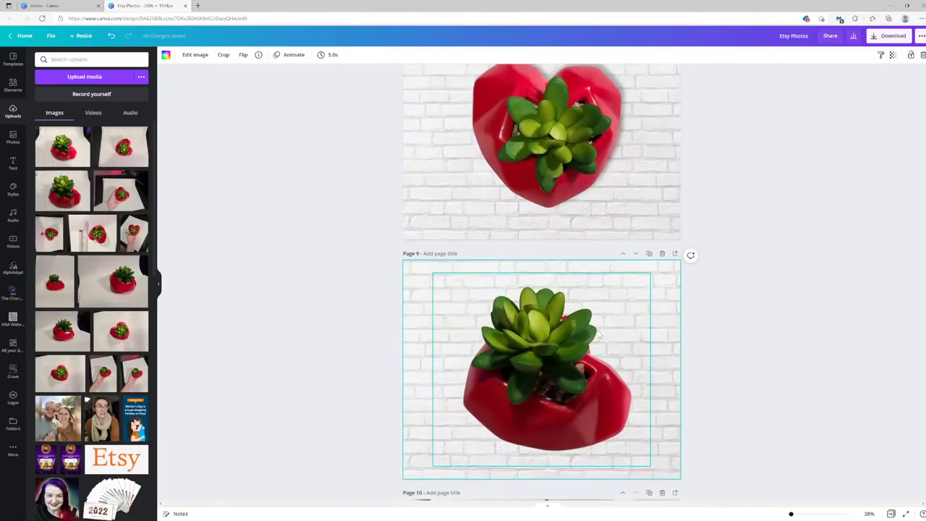
scroll(651, 312, up, 3)
scroll(651, 313, up, 2)
scroll(622, 309, down, 7)
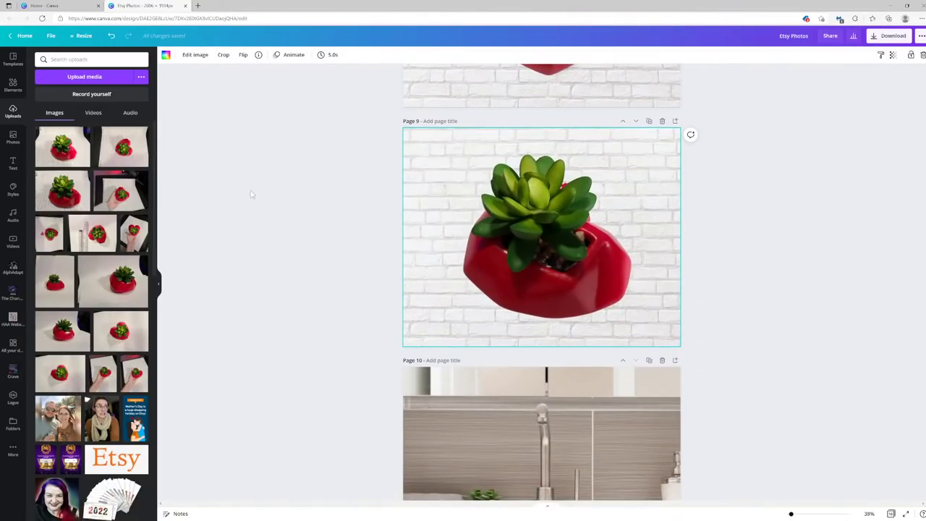
Step: Add a subheading to page 9 reading "Never dies!"
click(13, 163)
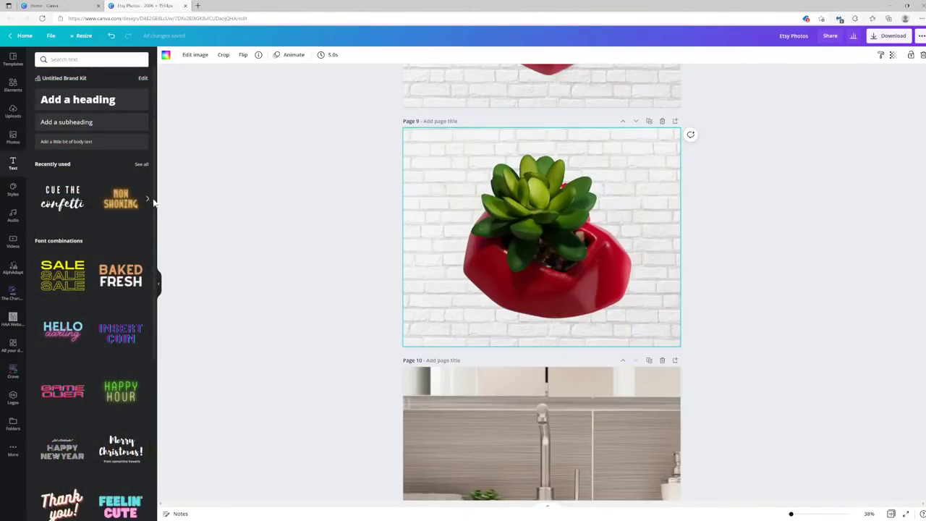
click(81, 131)
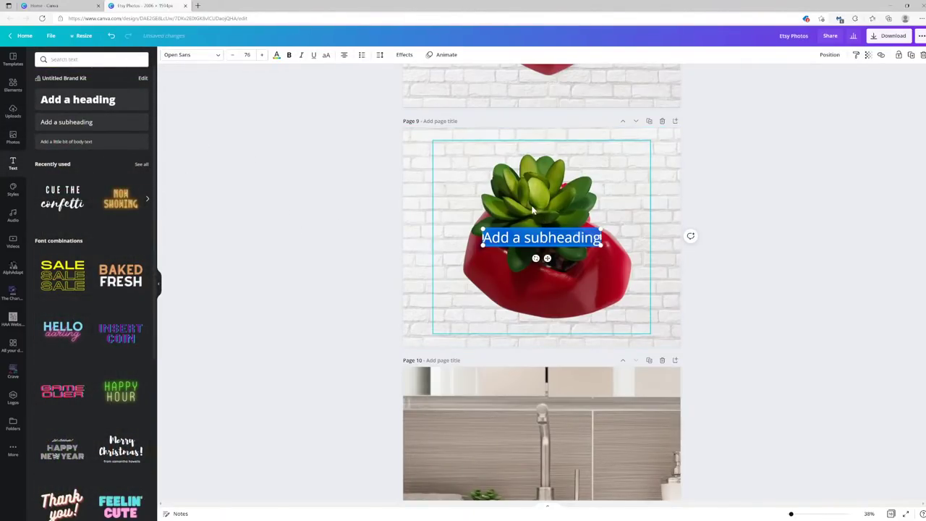
text(Ne)
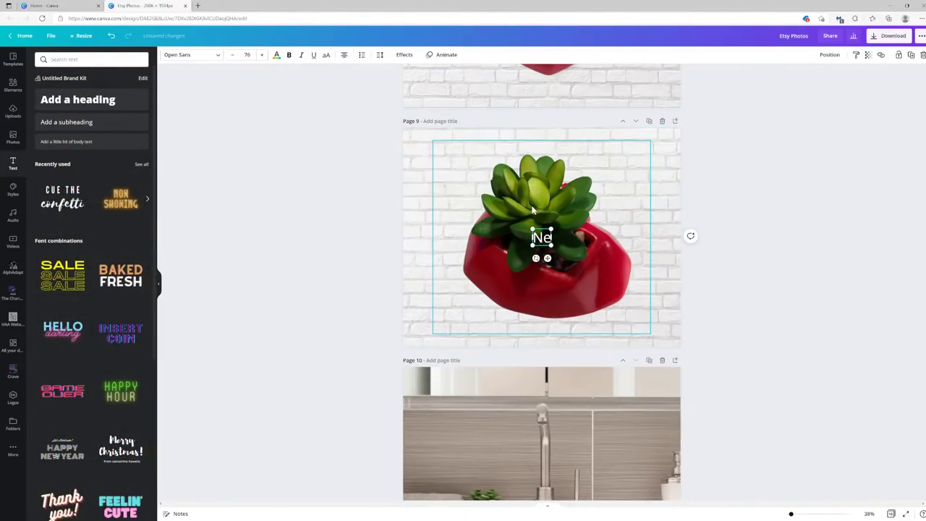
text(ver dies)
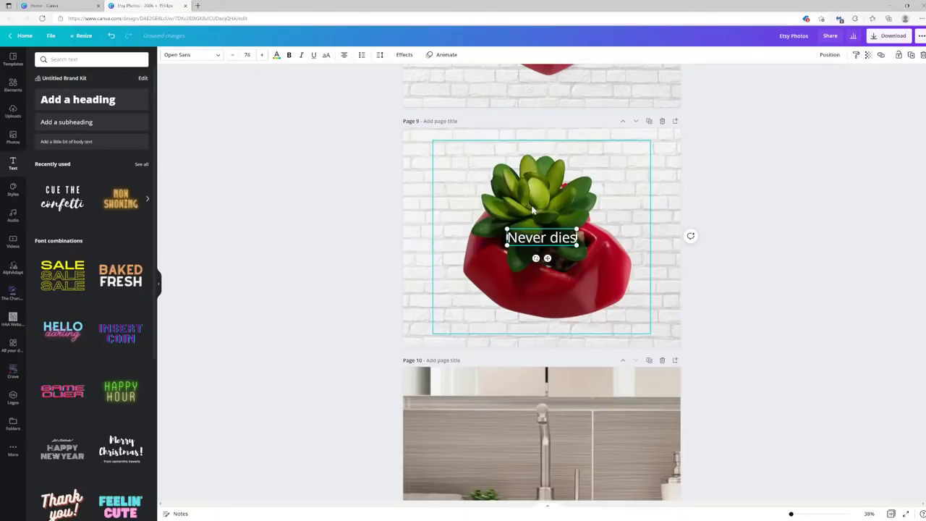
text(!)
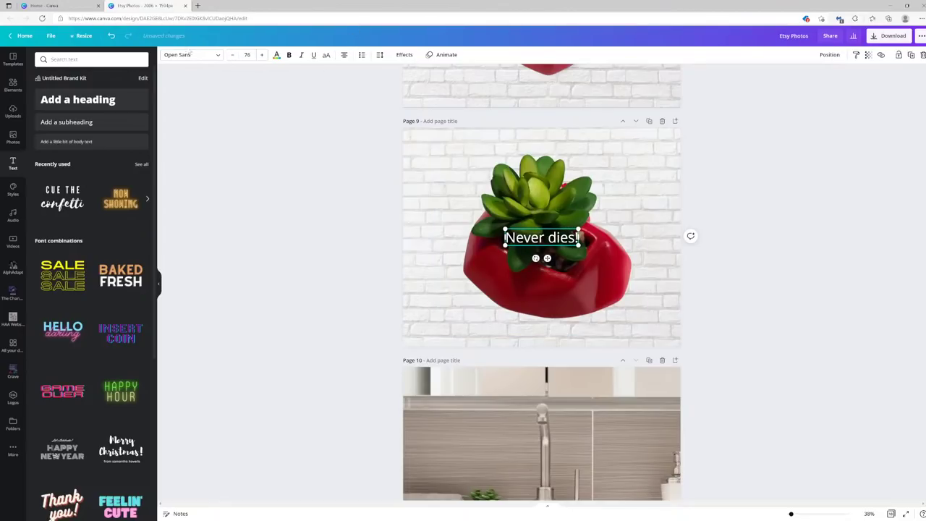
Step: Change the "Never dies!" text to the Mate SC Regular font and colour it dark grey
click(189, 54)
click(94, 78)
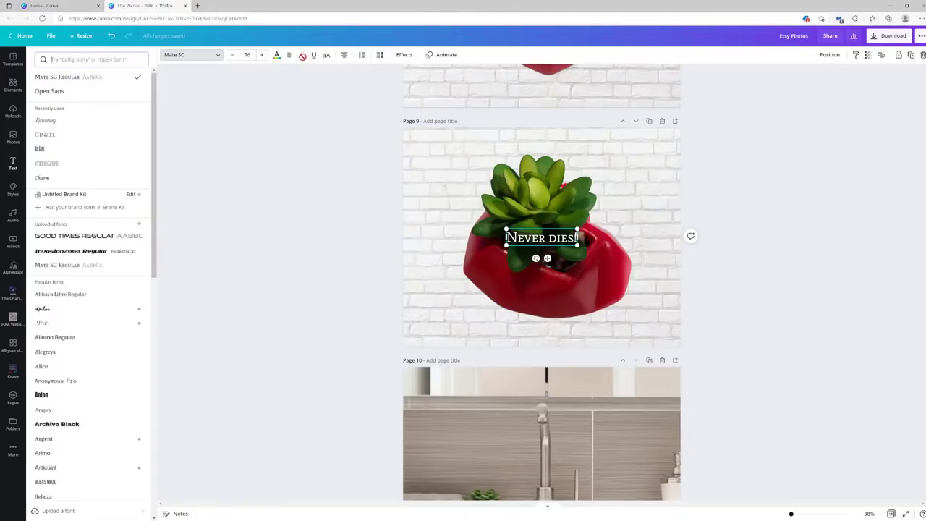
click(276, 55)
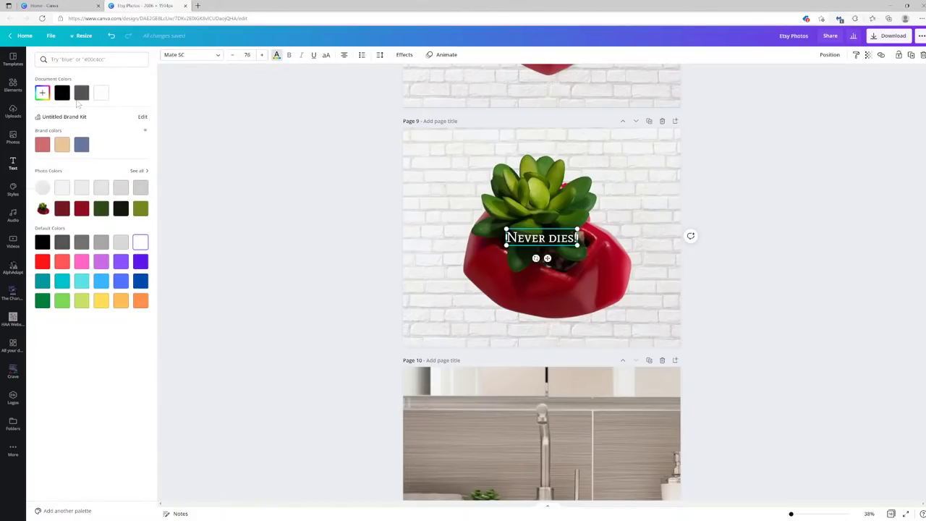
click(81, 92)
Step: Place the "Never dies!" text below the planter in the lower-right corner of page 9
click(534, 237)
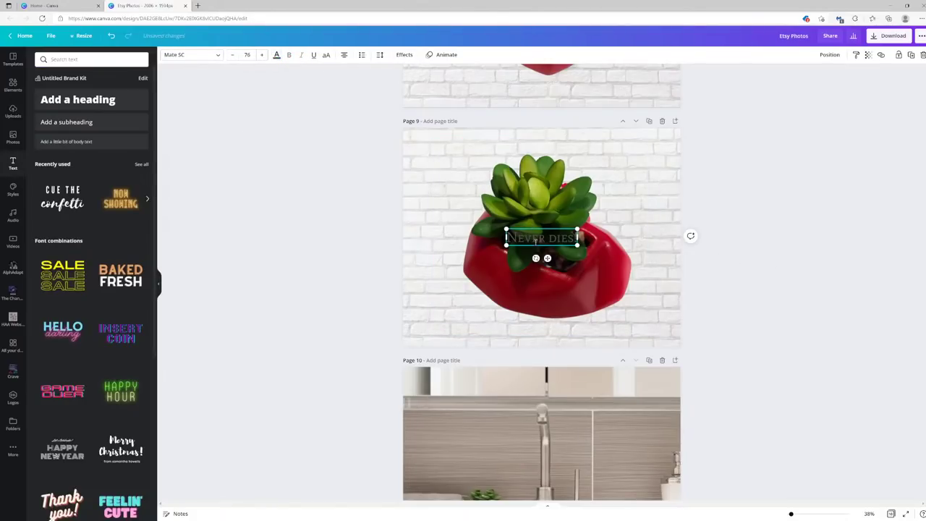
click(690, 263)
drag(542, 239, 645, 331)
click(752, 313)
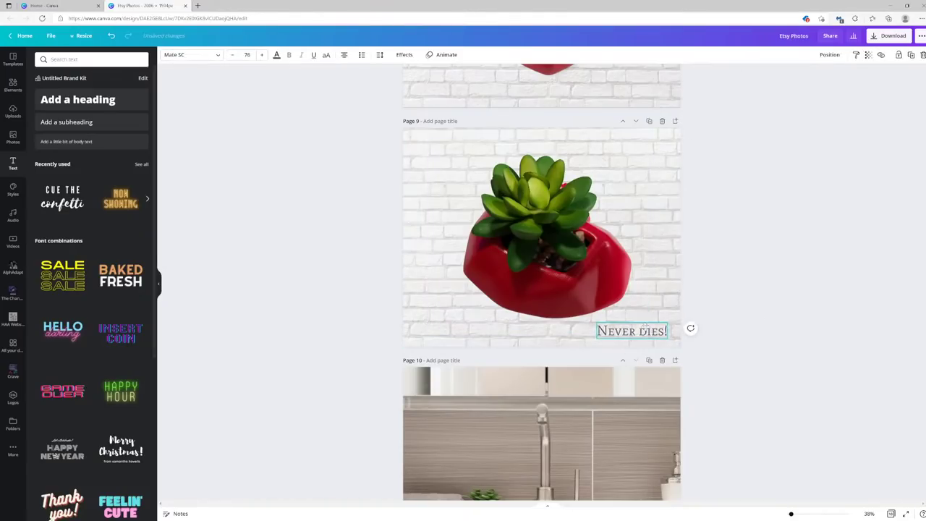
click(798, 318)
Step: Try adding a drop shadow with transparency 31 and blur 14 to page 9's planter cutout, and undo it
click(636, 309)
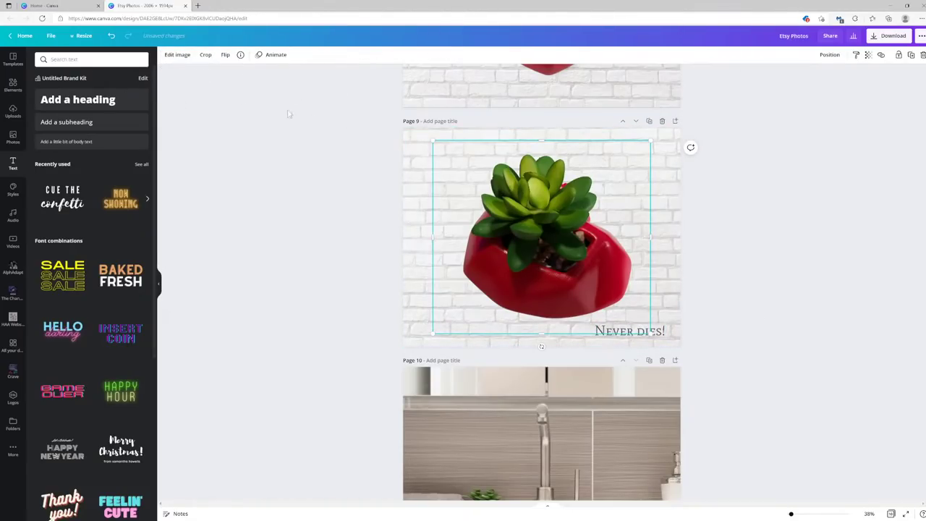
click(177, 54)
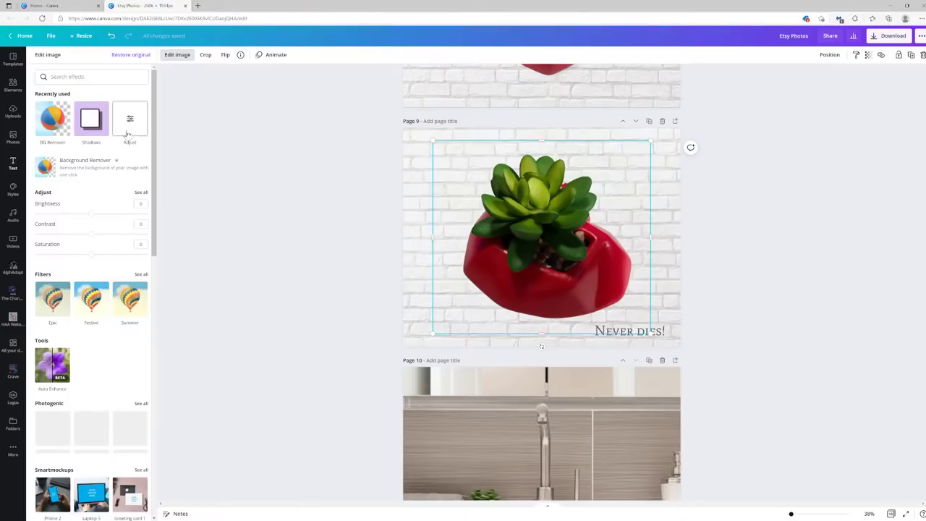
click(101, 124)
click(131, 90)
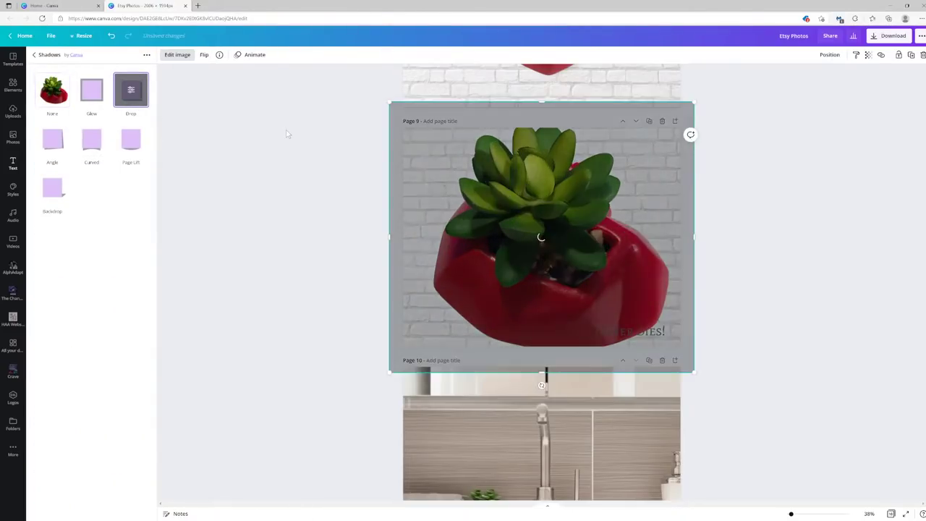
click(131, 97)
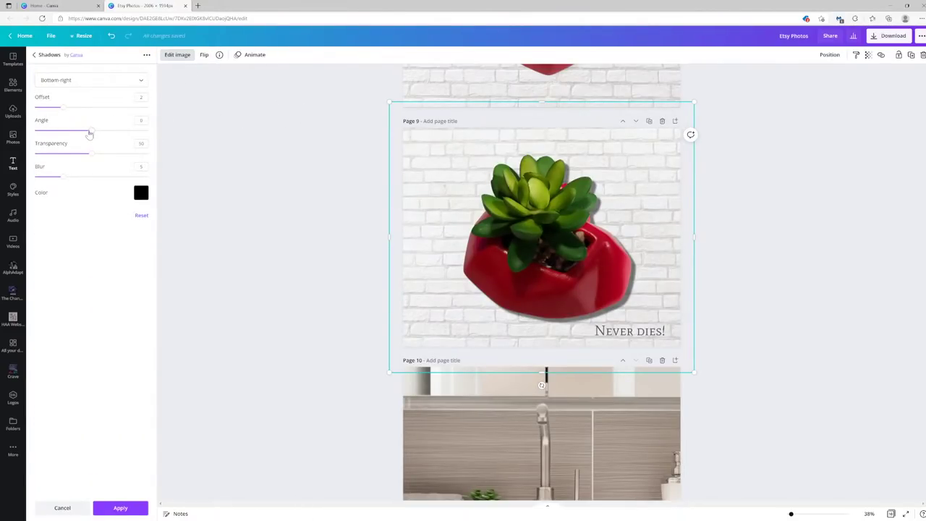
drag(87, 157, 111, 186)
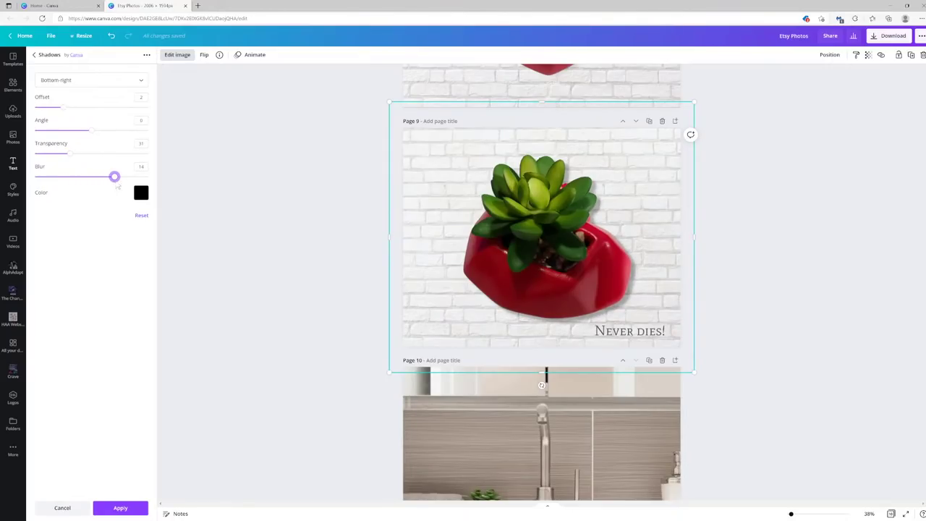
click(764, 227)
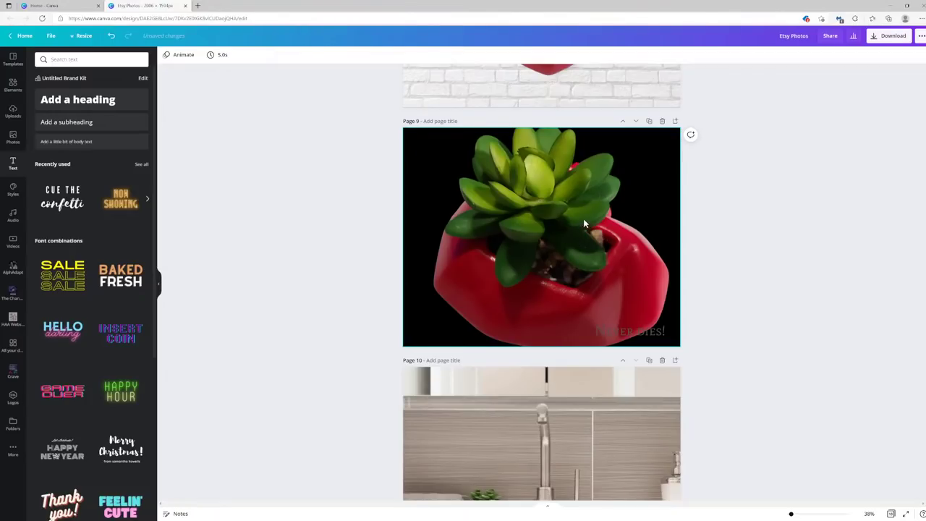
click(112, 36)
Step: Shrink the planter cutout and reposition it near the page centre, clear of the "Never dies!" text
click(658, 187)
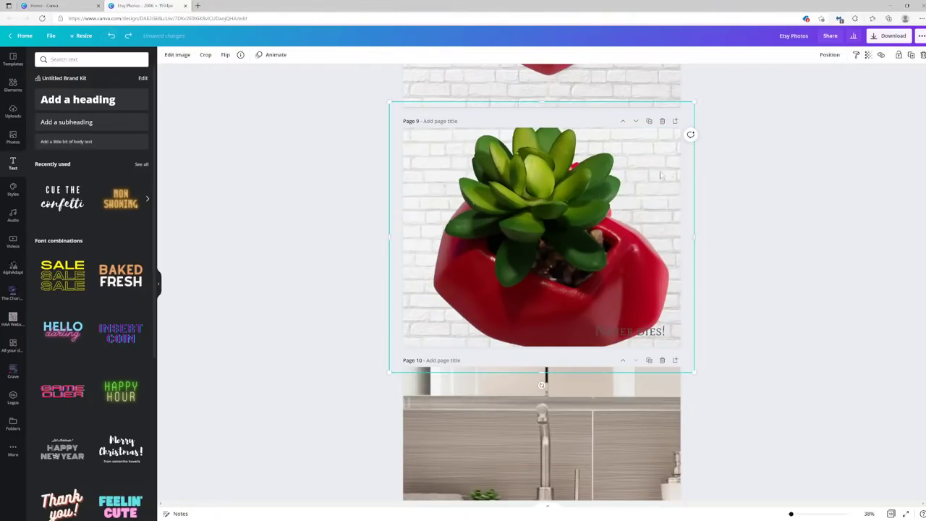
drag(688, 105, 621, 178)
drag(613, 344, 628, 321)
drag(520, 238, 531, 242)
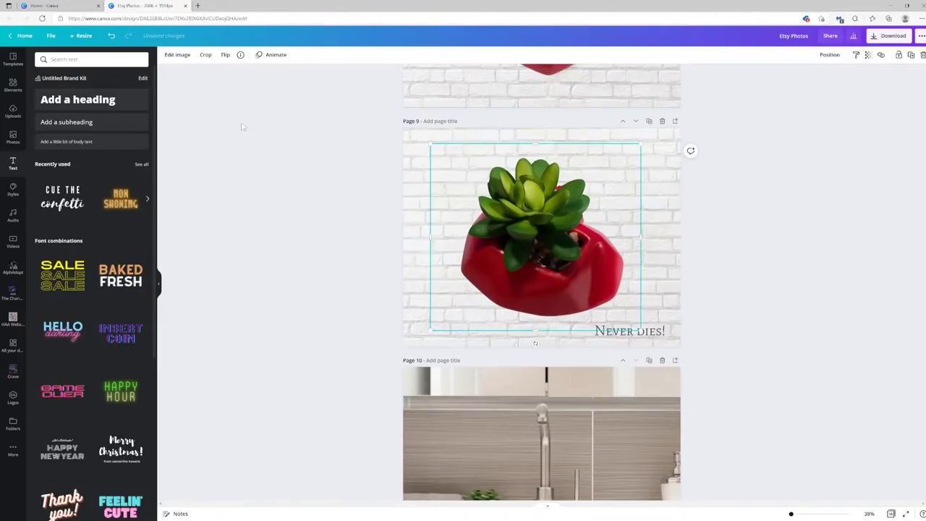
Step: Try adding a drop shadow with transparency 46 and blur 15 to page 9's planter cutout, and undo it
click(180, 58)
click(46, 123)
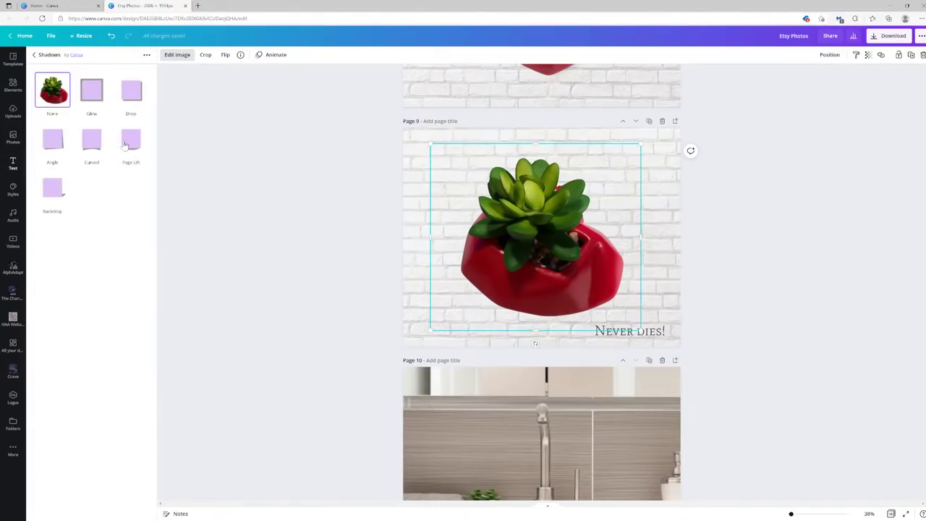
click(123, 97)
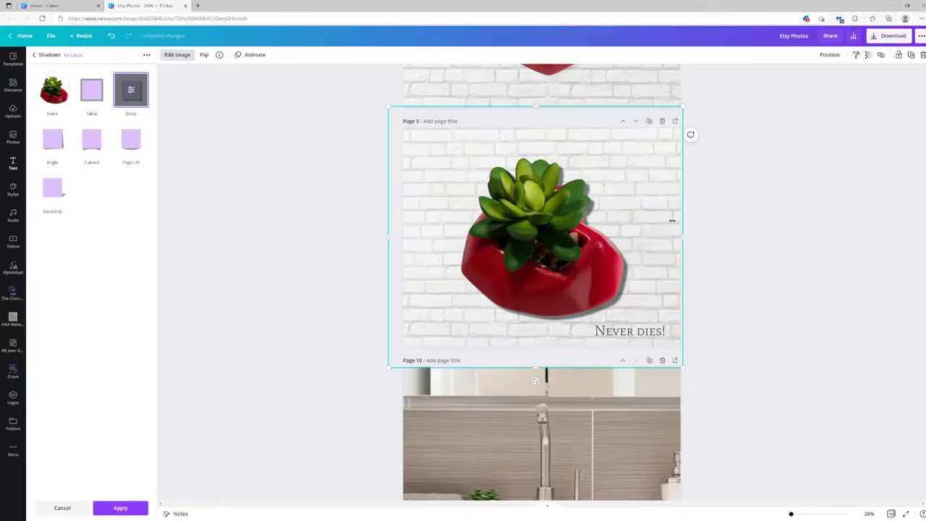
click(130, 92)
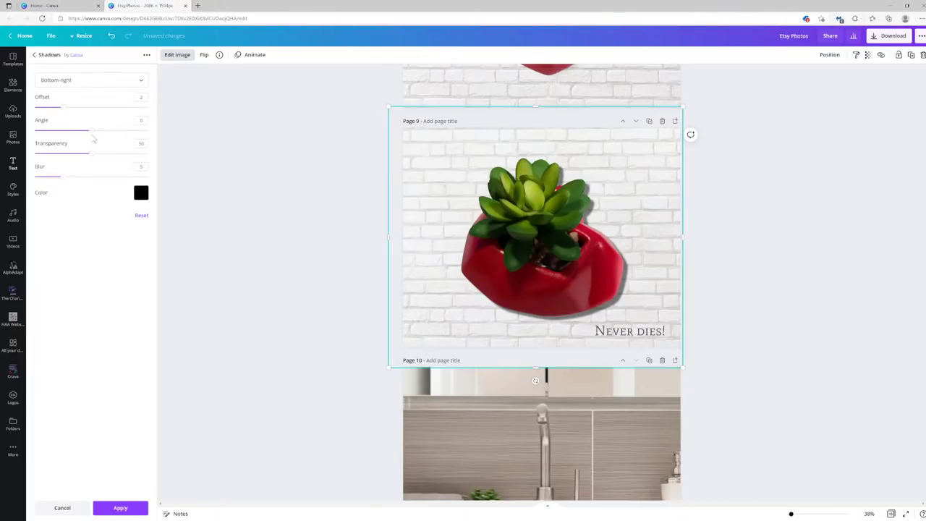
drag(105, 157, 122, 182)
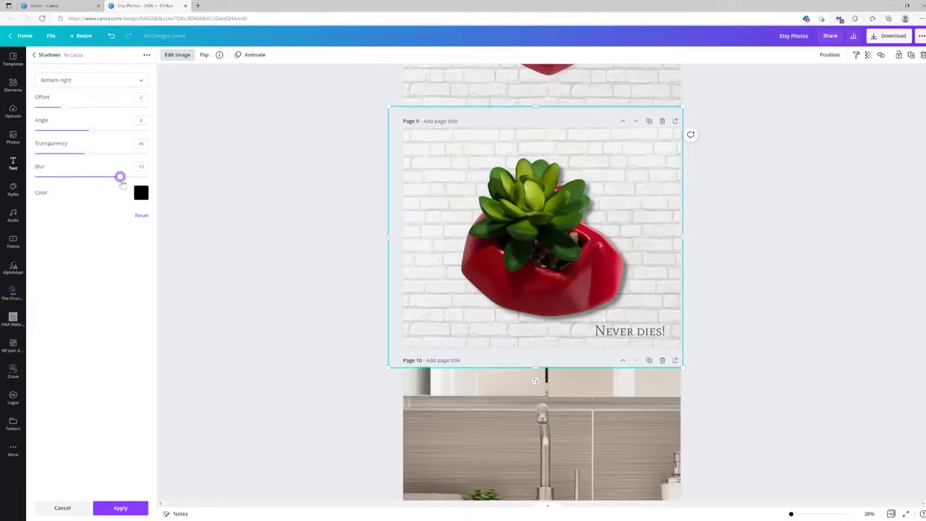
click(118, 507)
click(223, 289)
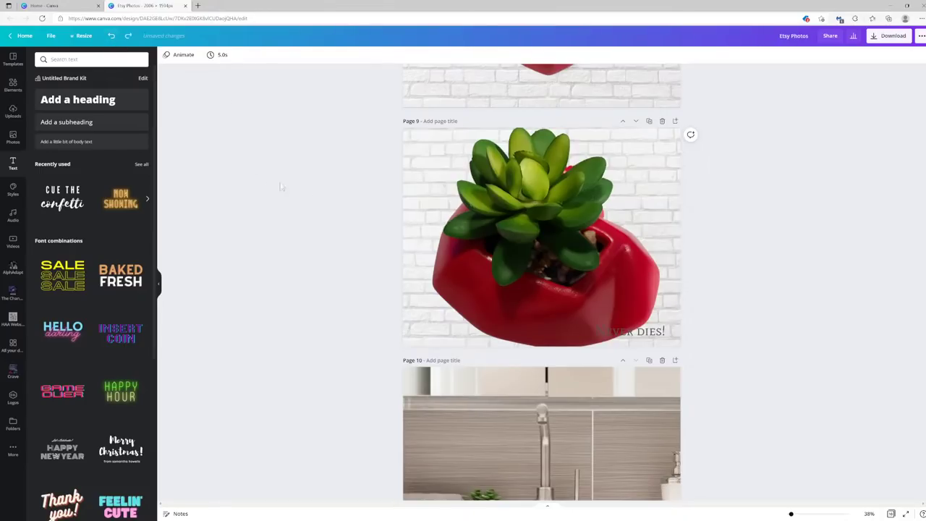
Step: Scale down page 9's planter cutout and centre it on the brick wall above the "Never dies!" text
click(550, 239)
drag(683, 367, 600, 291)
drag(541, 219, 583, 248)
click(763, 290)
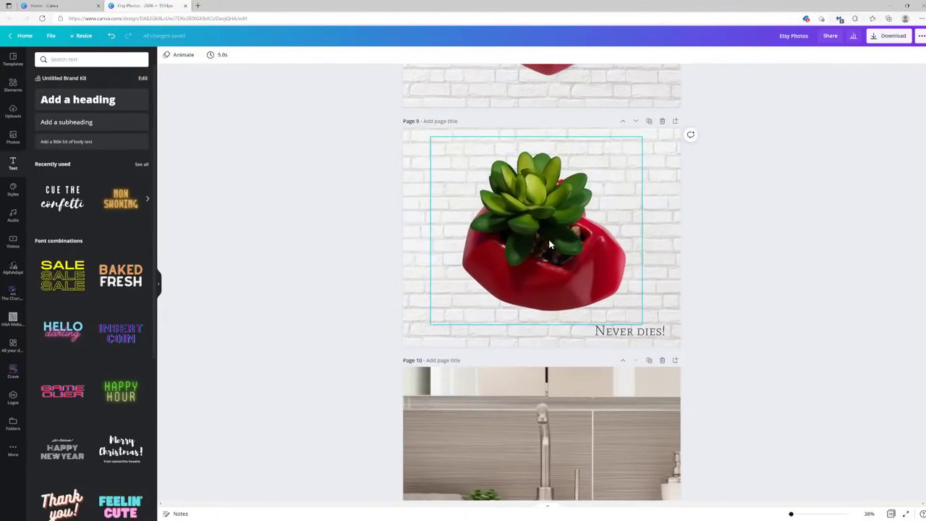
Step: Nudge the "Never dies!" text slightly upward and to the right on page 9
scroll(718, 246, up, 4)
scroll(718, 246, up, 2)
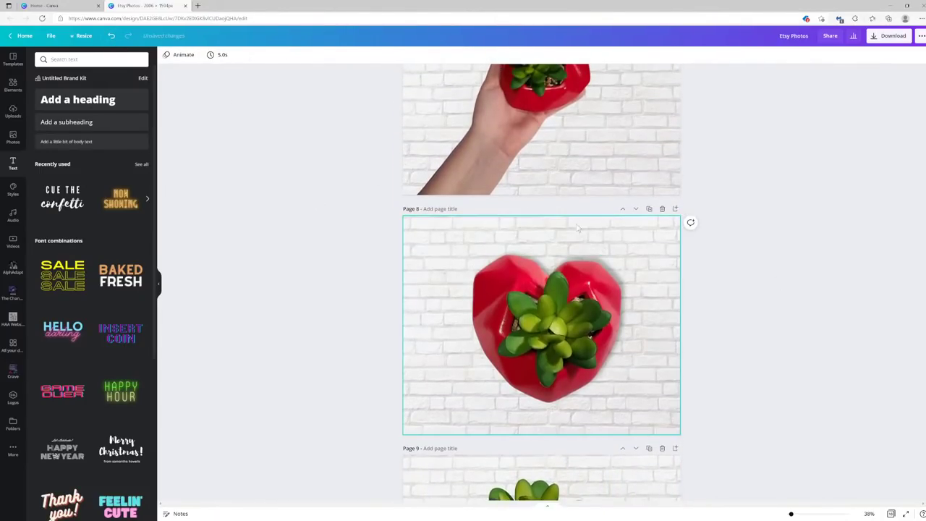
scroll(592, 276, down, 1)
scroll(592, 276, down, 5)
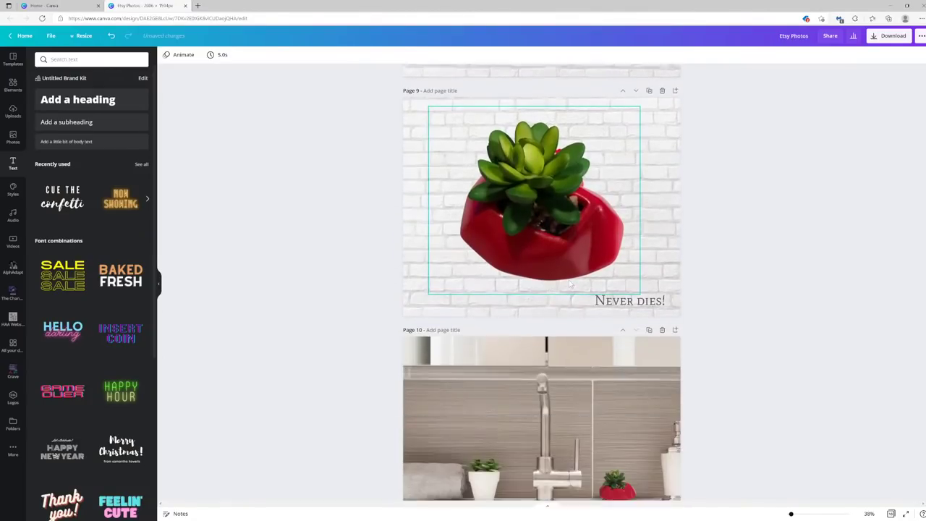
drag(624, 266, 624, 251)
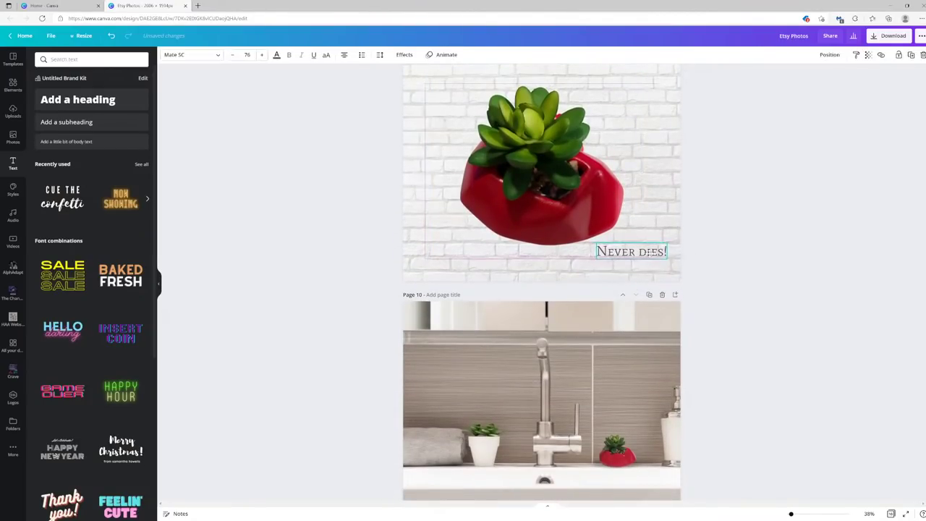
Step: Move the hand-held planter page down from position 7 to 9 and slightly enlarge its hand cutout
scroll(621, 229, up, 1)
scroll(621, 229, up, 8)
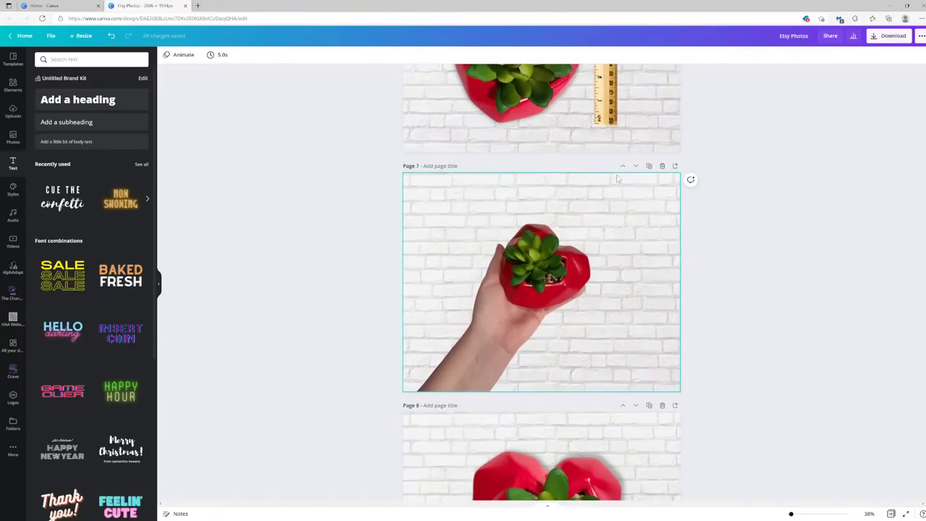
click(640, 168)
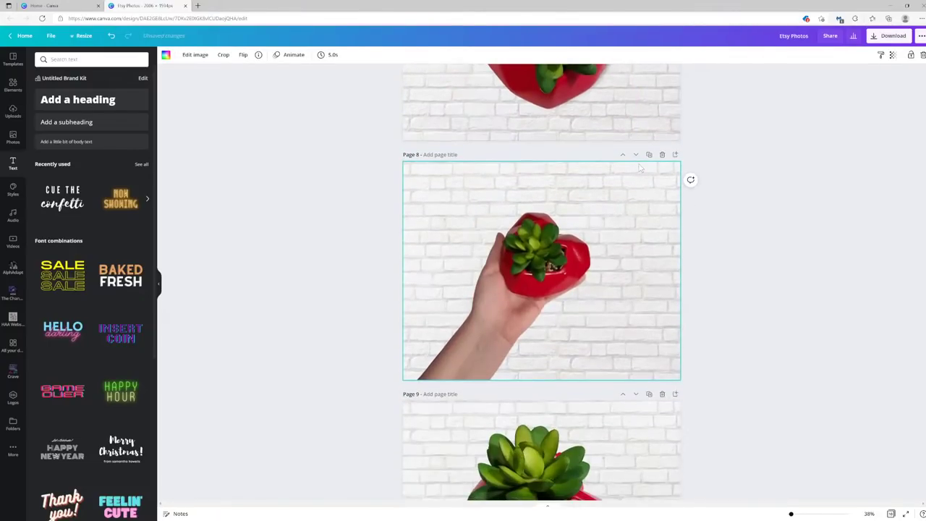
click(636, 155)
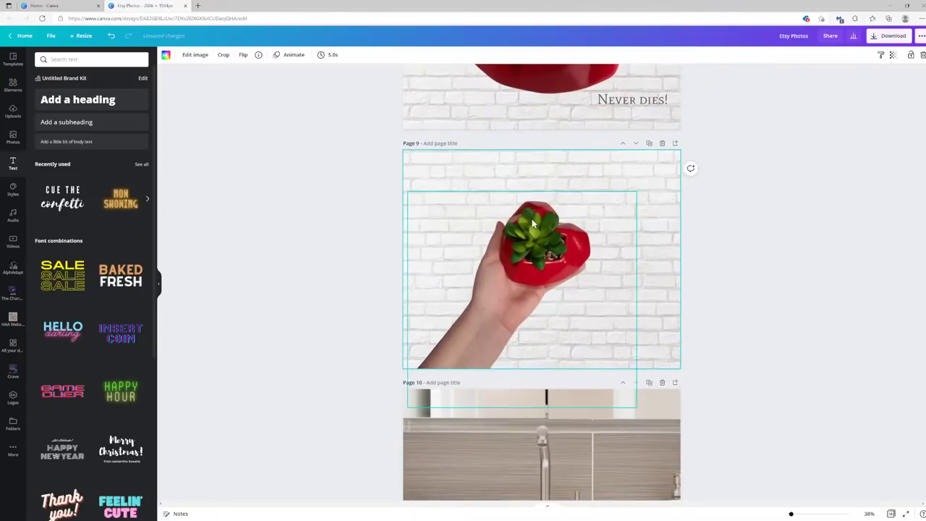
drag(529, 280, 532, 280)
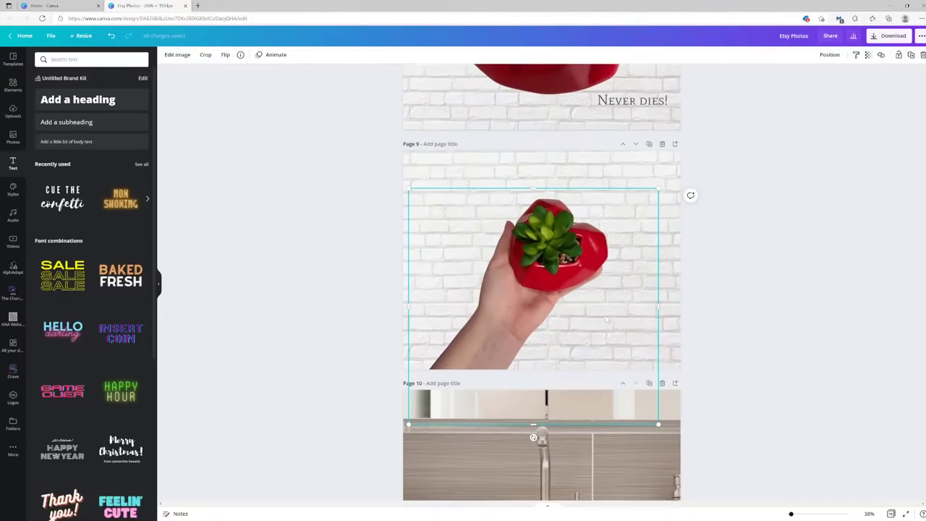
Step: Move the "5.75 inches" ruler page down from position 6 to position 9
scroll(605, 313, up, 15)
scroll(598, 322, down, 15)
scroll(586, 400, up, 12)
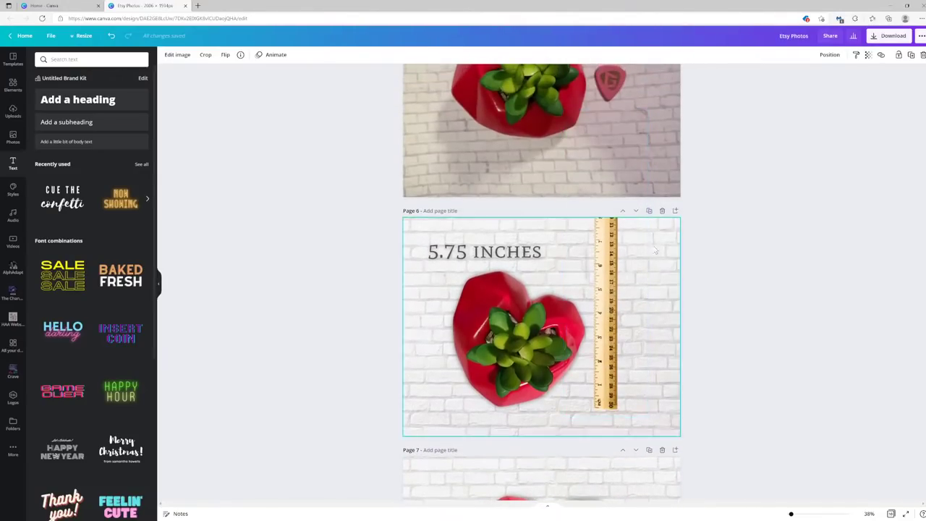
click(637, 211)
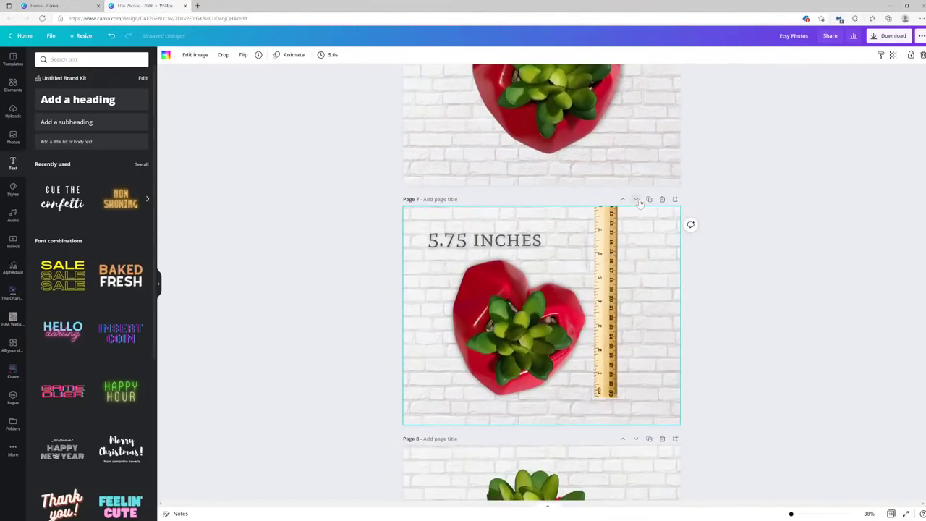
click(637, 200)
click(636, 188)
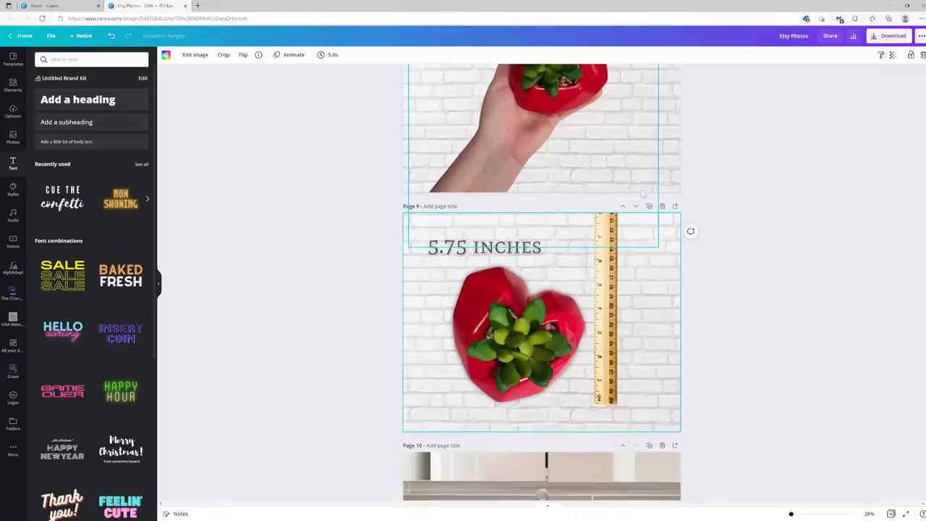
Step: Review the reordered pages, comparing the original photos with the brick-wall versions and the bathroom sink scene
scroll(636, 217, up, 1)
scroll(542, 325, up, 9)
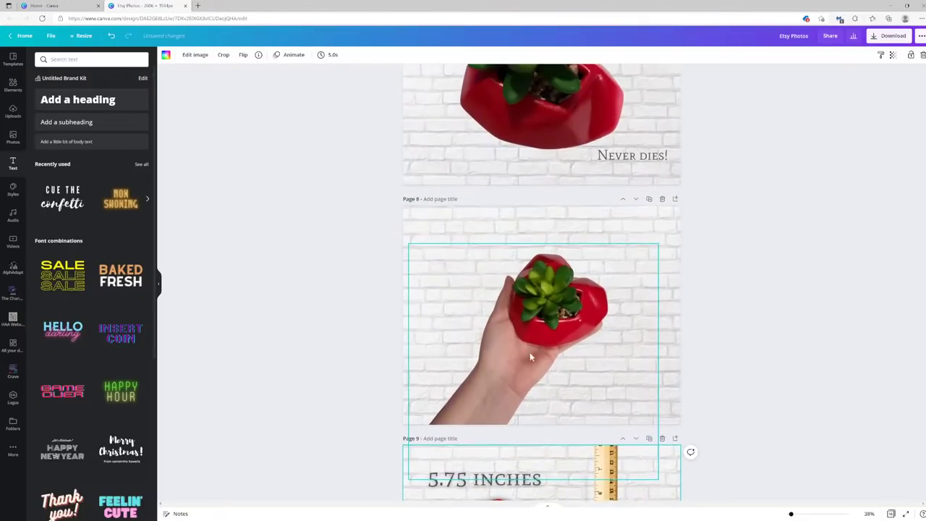
scroll(568, 336, down, 9)
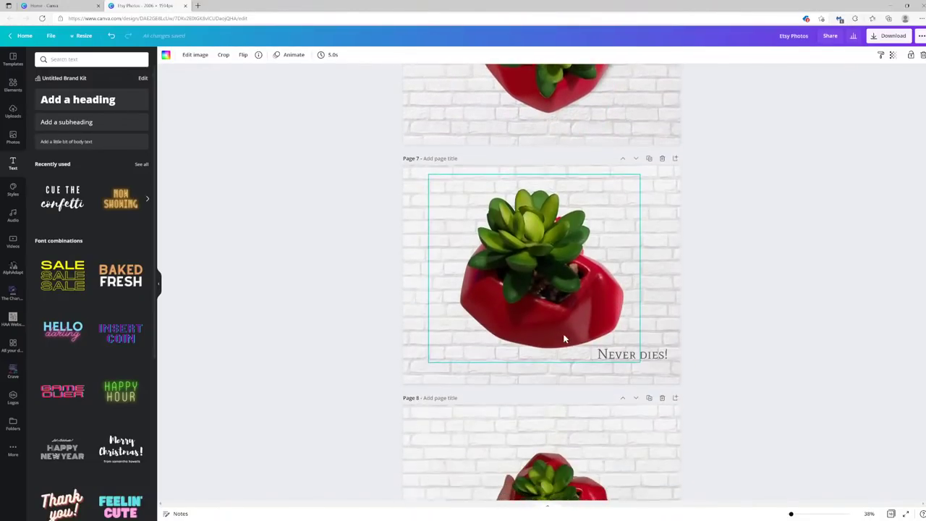
scroll(544, 293, down, 2)
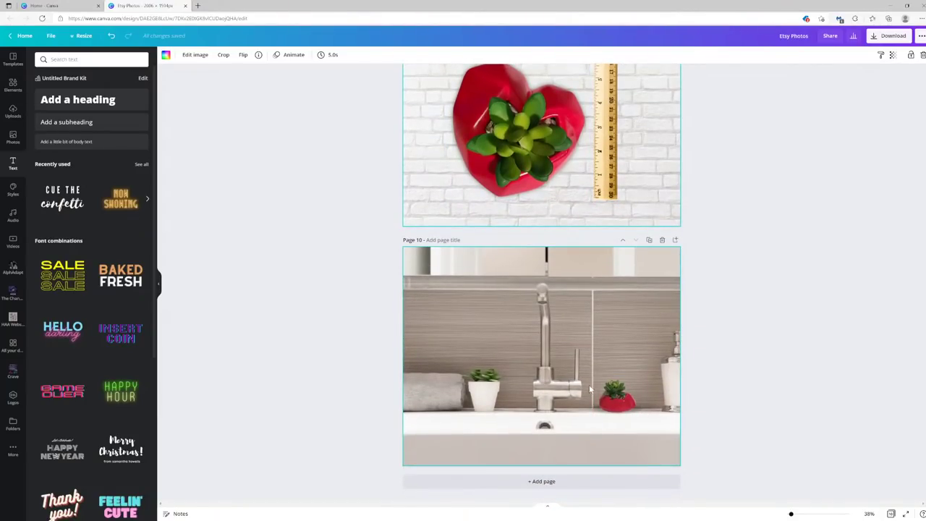
scroll(656, 366, up, 13)
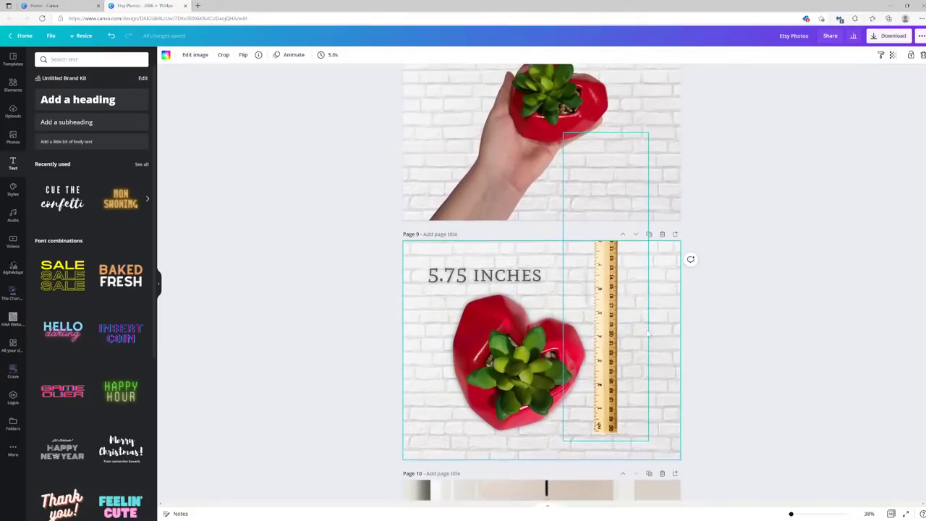
scroll(651, 347, up, 4)
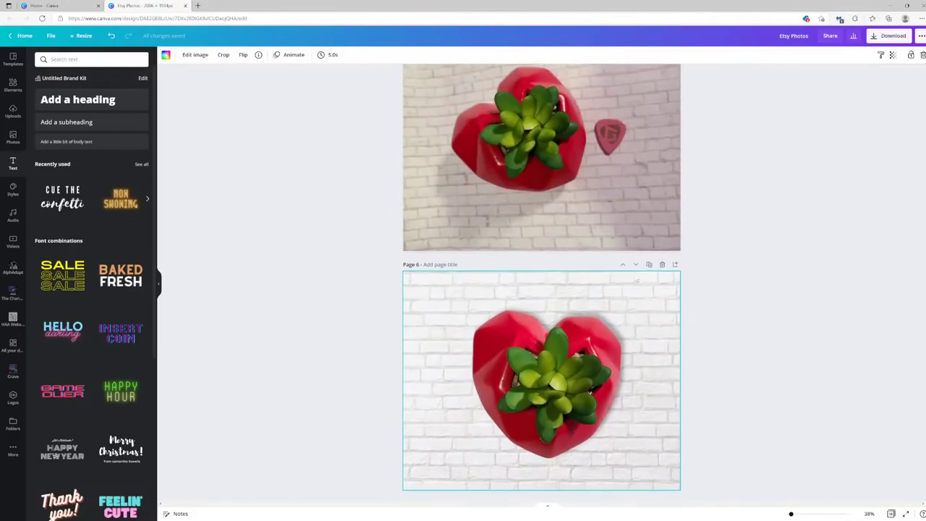
scroll(659, 334, down, 16)
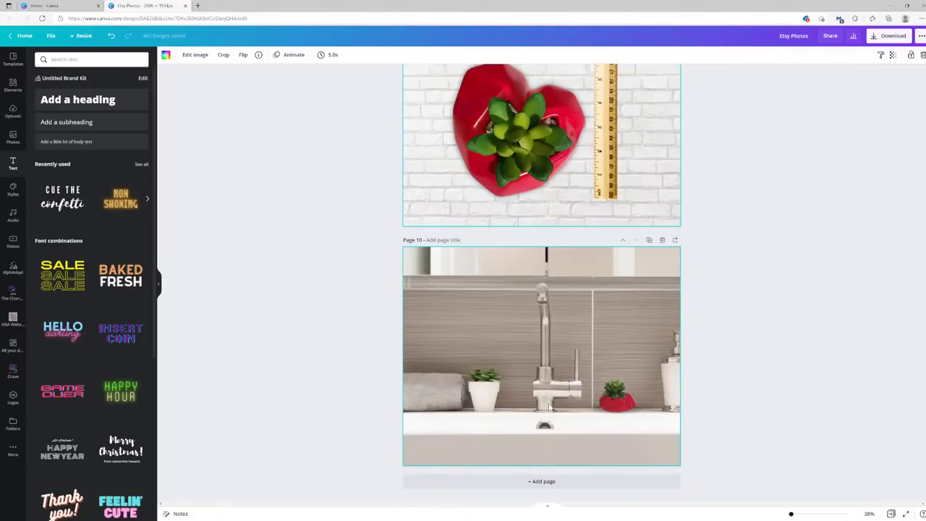
scroll(691, 405, up, 5)
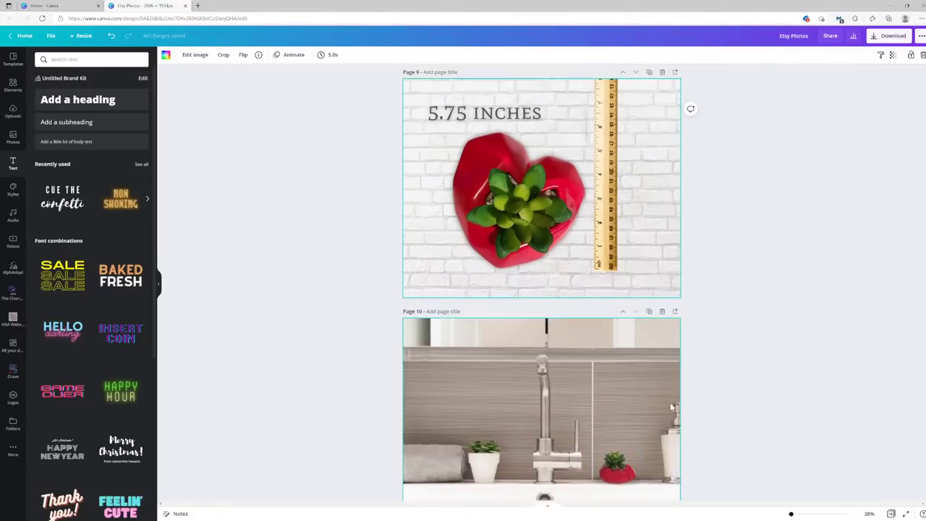
scroll(630, 405, down, 3)
scroll(629, 405, down, 1)
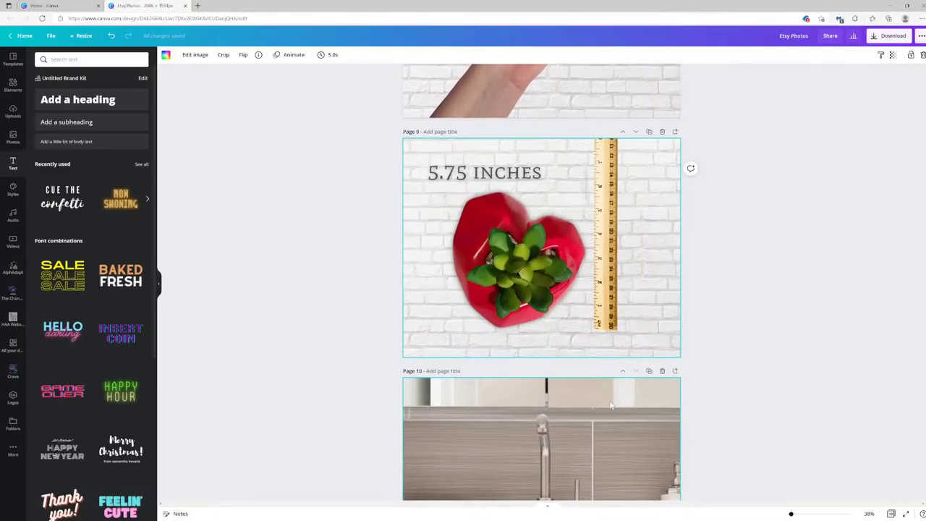
scroll(610, 405, down, 5)
scroll(571, 441, up, 2)
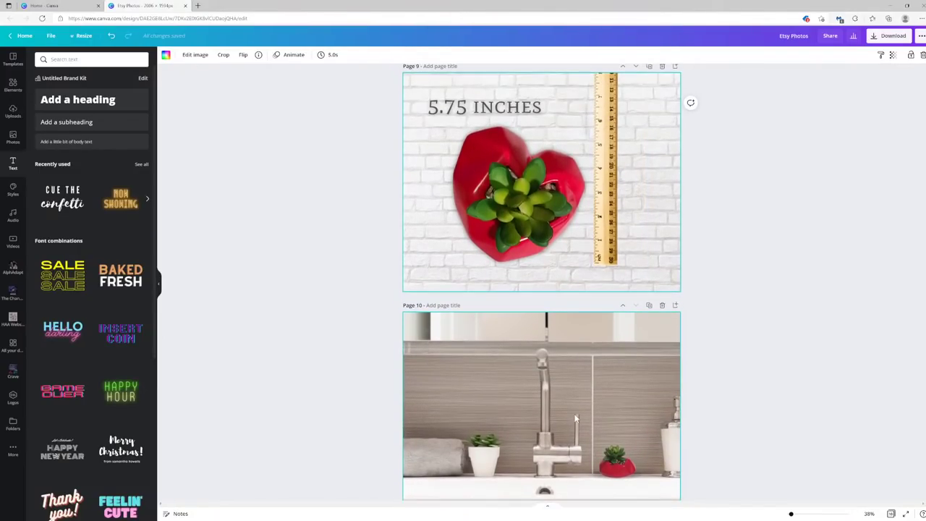
scroll(577, 414, up, 20)
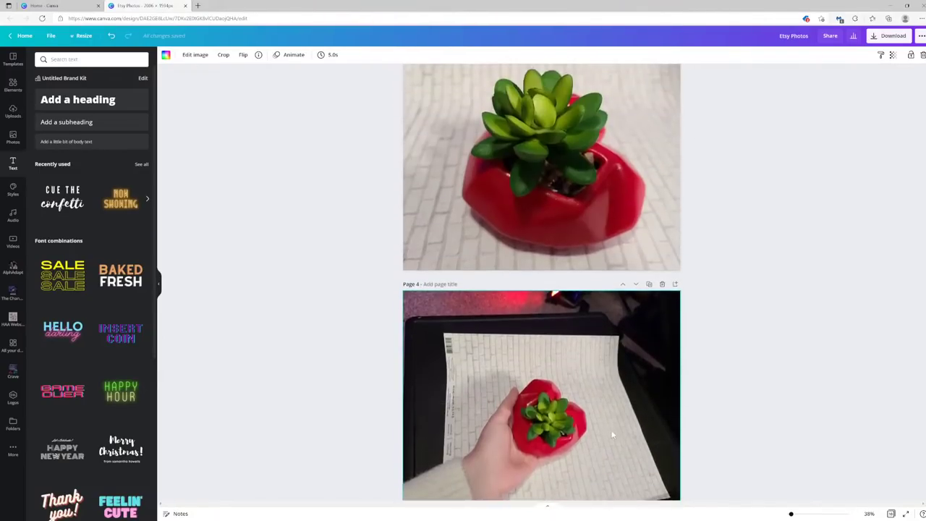
scroll(592, 423, down, 4)
scroll(592, 418, down, 3)
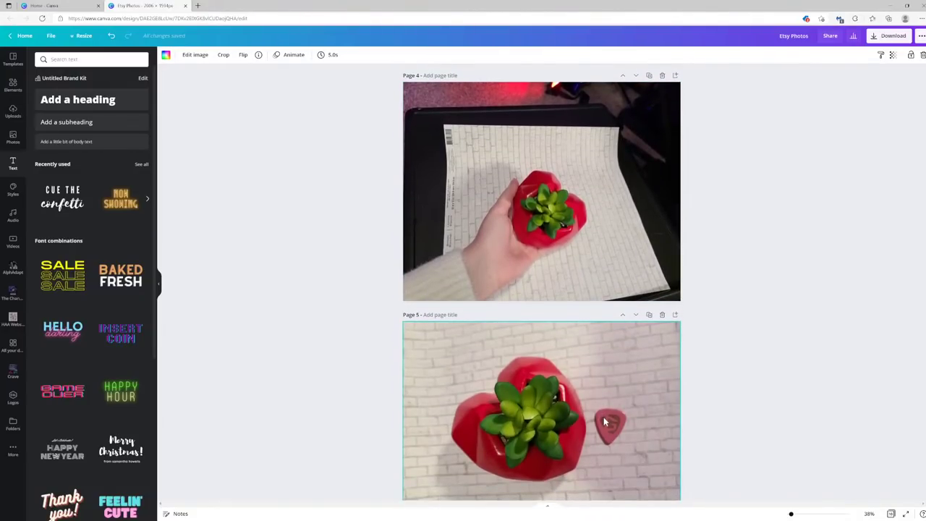
scroll(604, 418, down, 15)
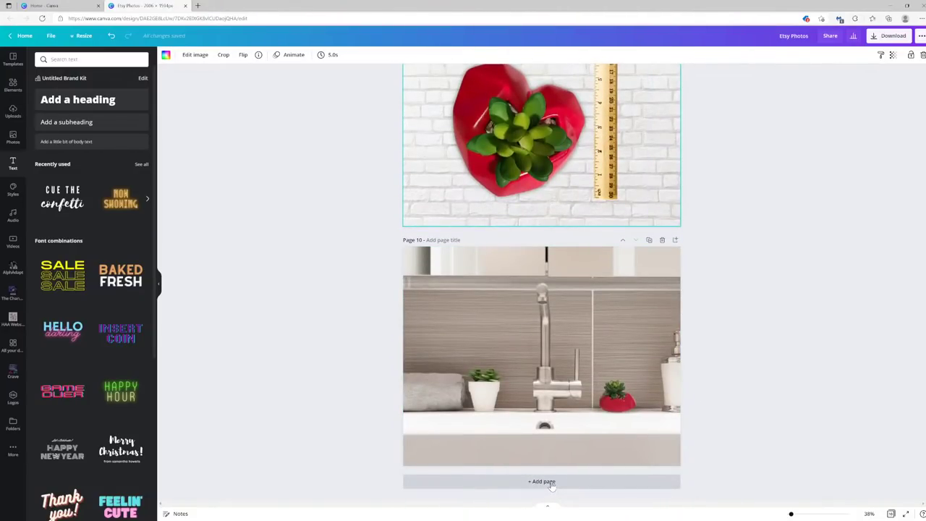
Step: Add a blank page 11 after the bathroom sink page and search the photo library for "shelf"
click(553, 487)
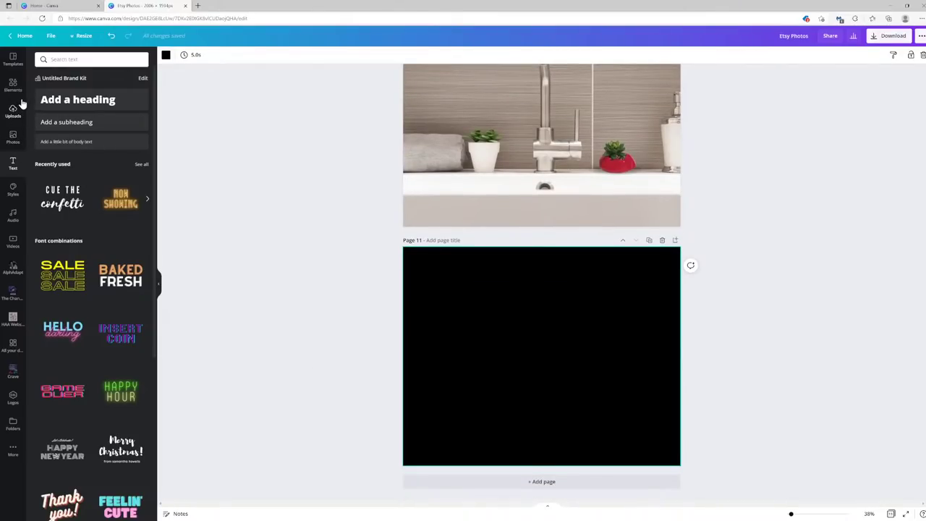
click(11, 142)
click(68, 61)
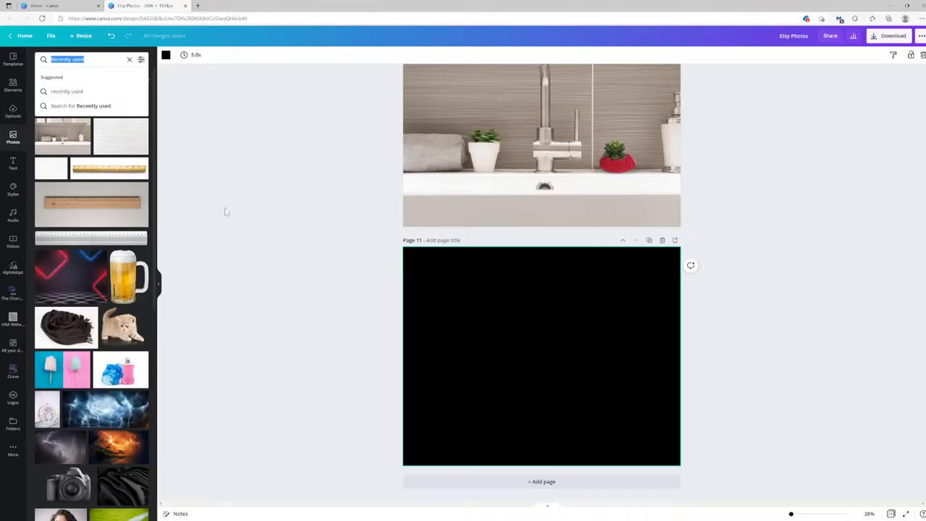
text(shelf)
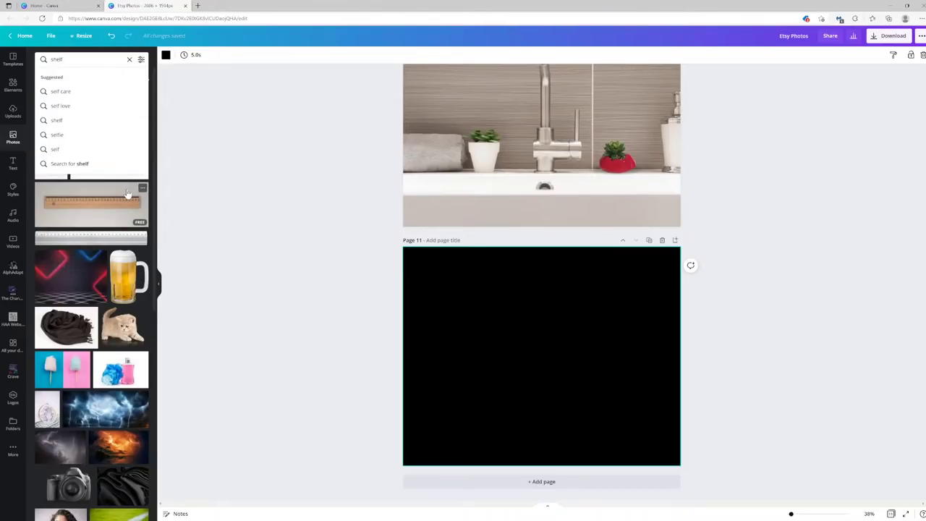
key(Return)
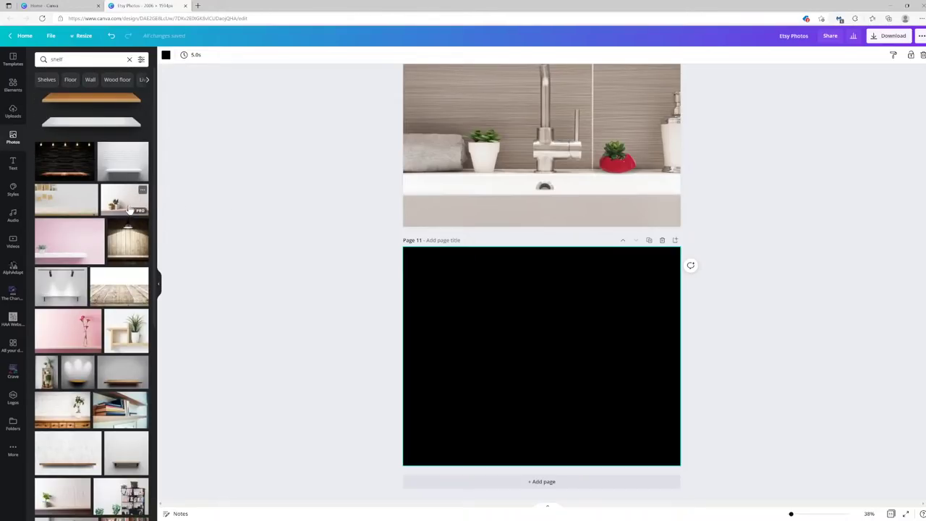
Step: Add the white floating shelf cutout to page 11 and place it in the lower part of the page
drag(123, 161, 158, 209)
click(123, 160)
drag(544, 354, 555, 408)
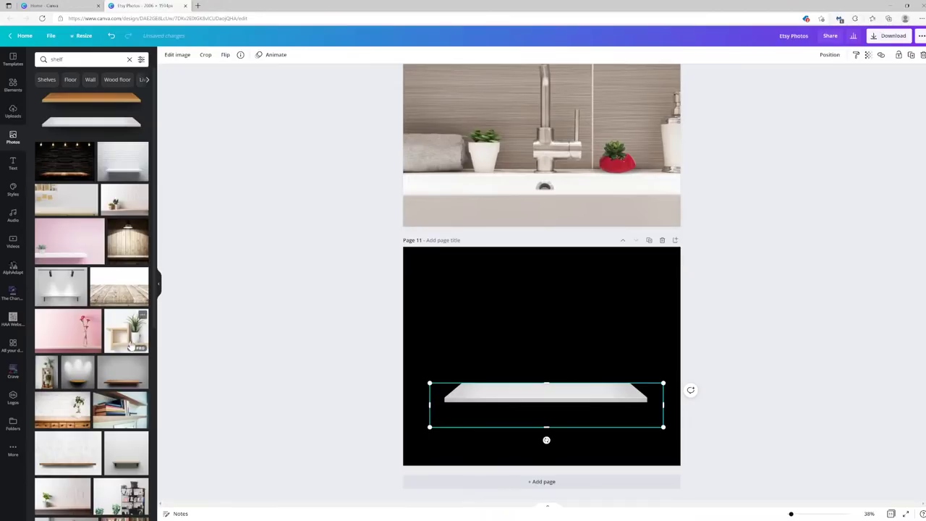
Step: Try adding the photo of a wooden shelf on a pale wall to page 11, and delete it
click(72, 452)
drag(518, 362, 549, 340)
key(Delete)
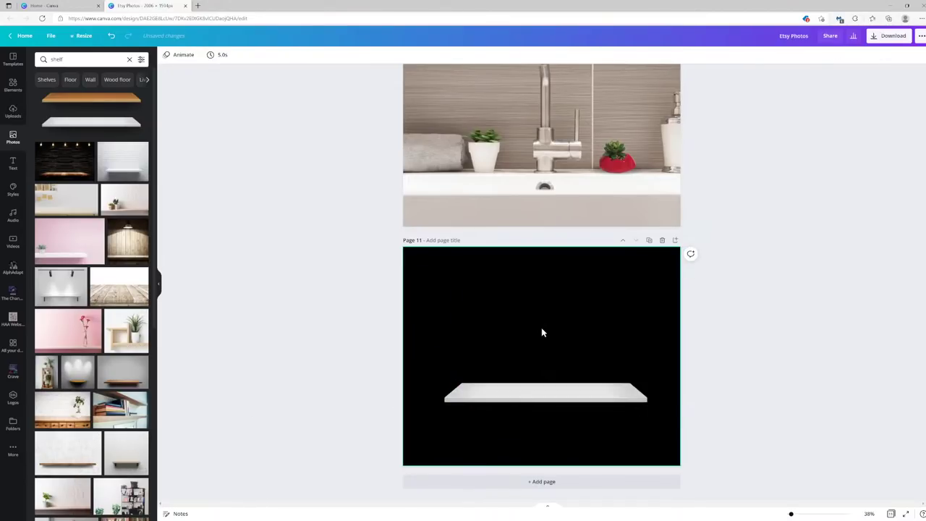
Step: Move the white shelf cutout slightly lower on page 11
drag(561, 403, 556, 410)
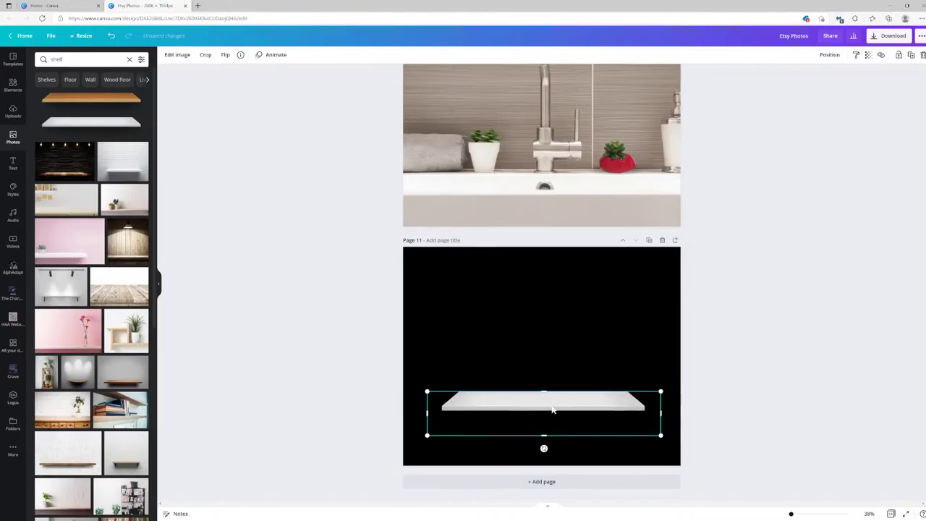
Step: Enlarge the white shelf cutout on page 11 until it spans the full page width, centred horizontally in the lower part
drag(638, 427, 738, 449)
drag(566, 399, 537, 399)
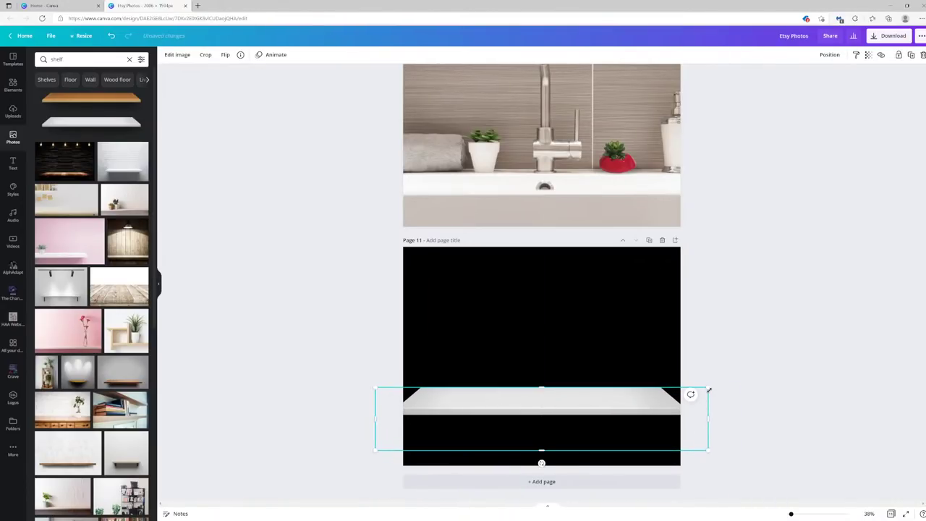
drag(709, 390, 789, 372)
drag(565, 419, 560, 427)
drag(783, 457, 706, 441)
drag(613, 388, 617, 403)
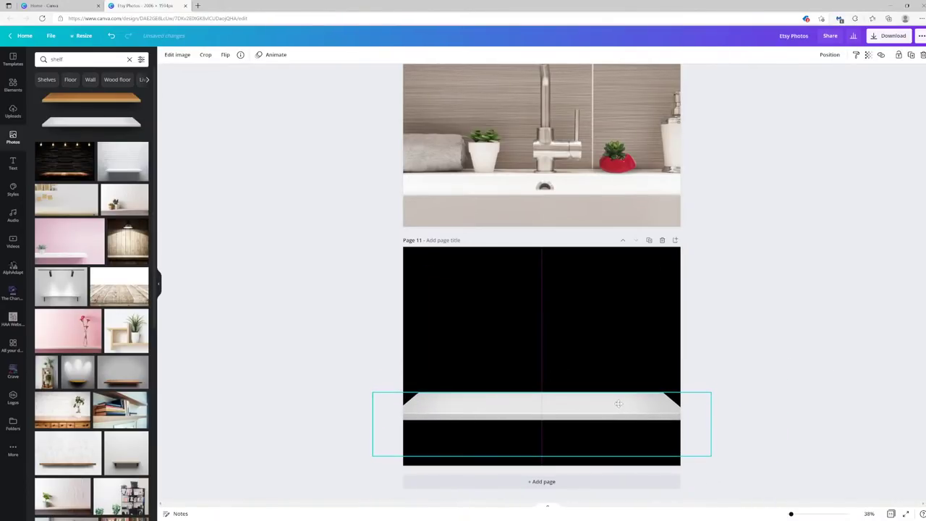
click(789, 438)
Step: Add an uploaded red planter photo to page 11, remove its background, crop it, and place it small on the shelf's left half
click(12, 113)
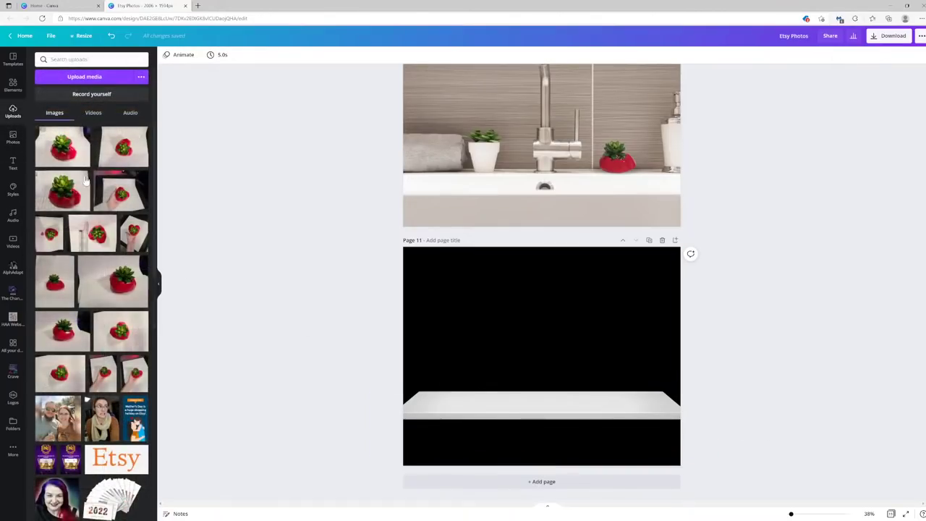
click(62, 340)
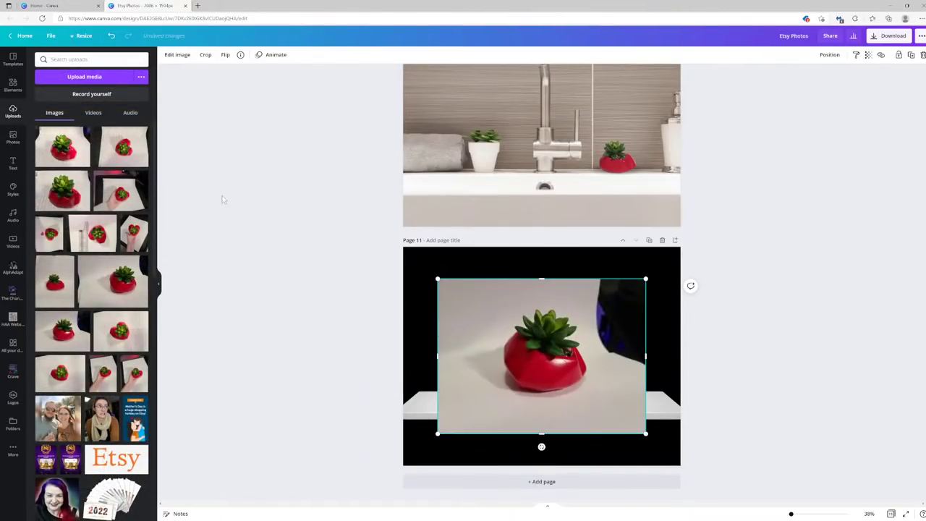
click(176, 55)
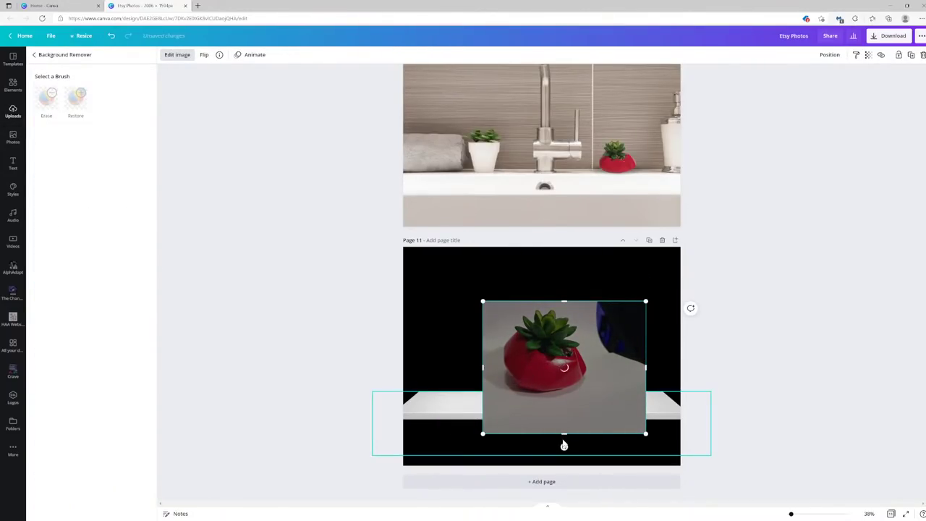
drag(645, 353, 604, 352)
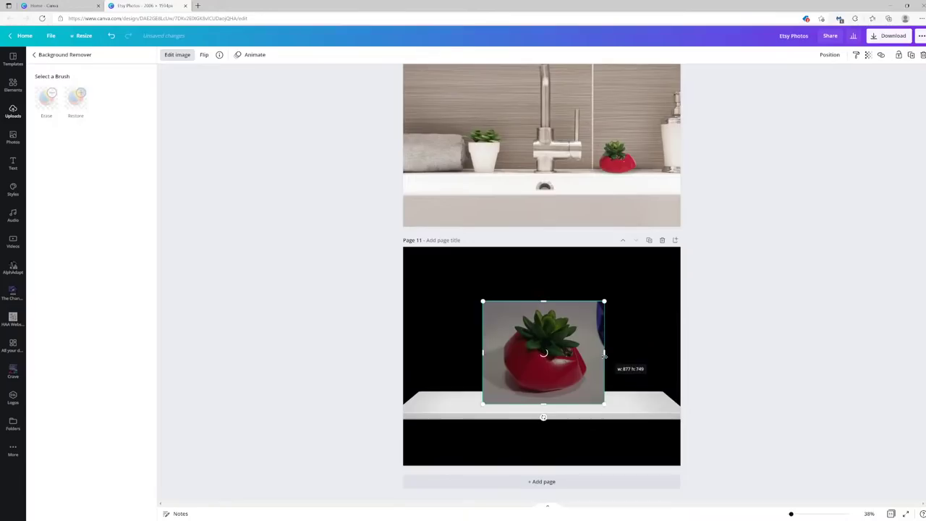
drag(604, 403, 475, 389)
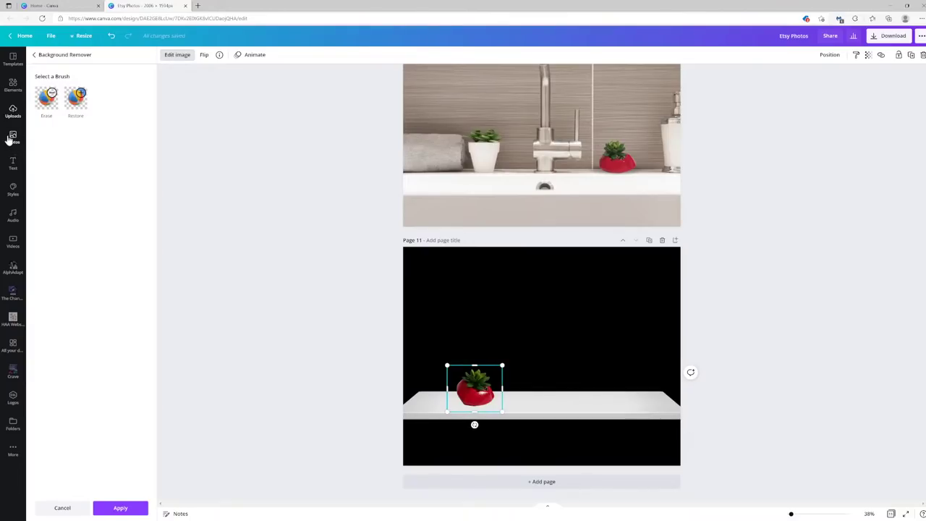
Step: Set the recently used white brick wall photo as the background of page 11
click(12, 138)
click(129, 60)
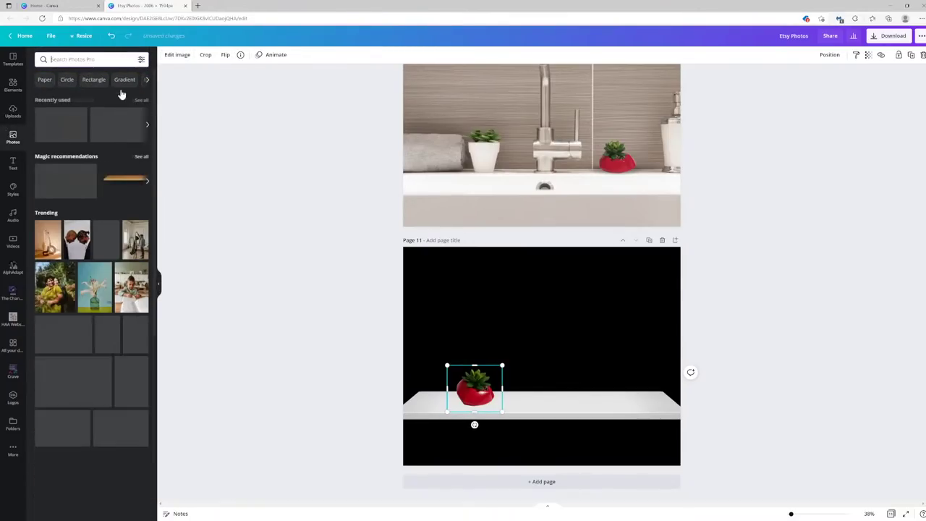
click(141, 101)
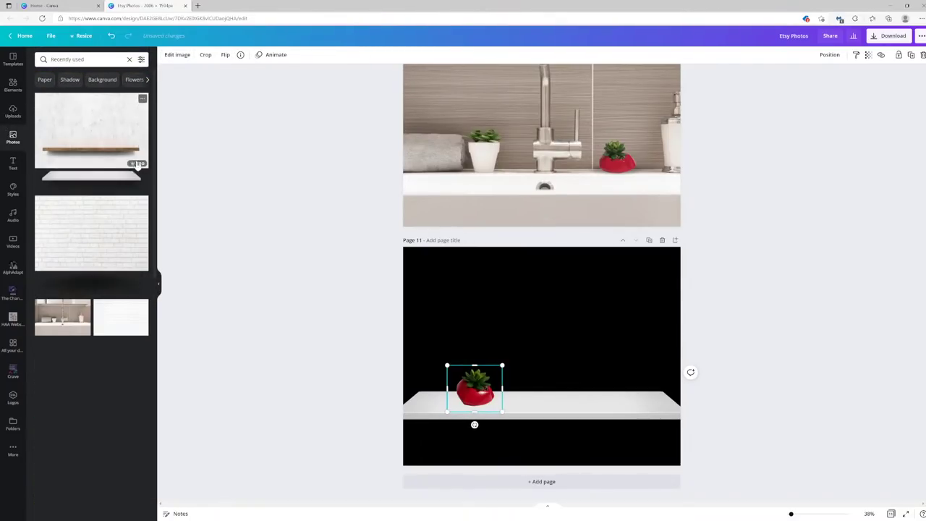
drag(92, 231, 411, 291)
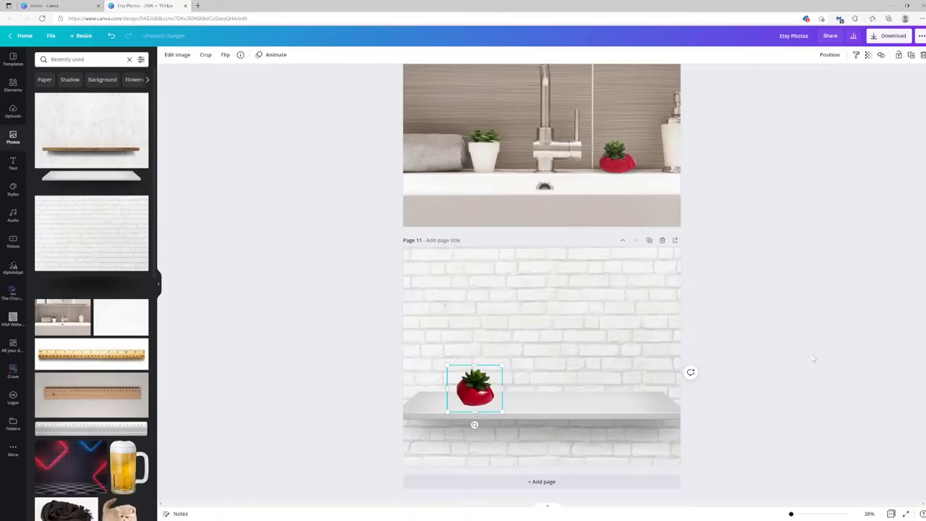
click(810, 378)
Step: Move the red planter slightly left and down on the shelf
click(556, 323)
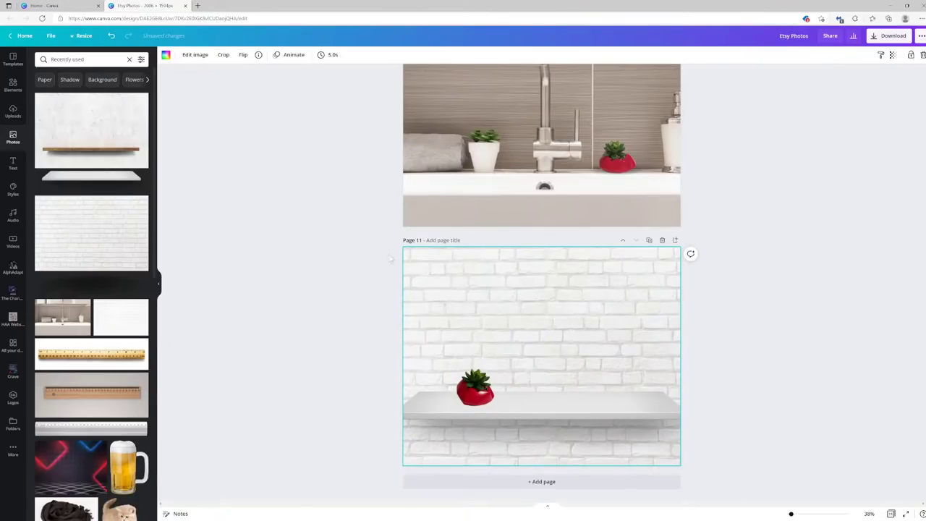
click(528, 410)
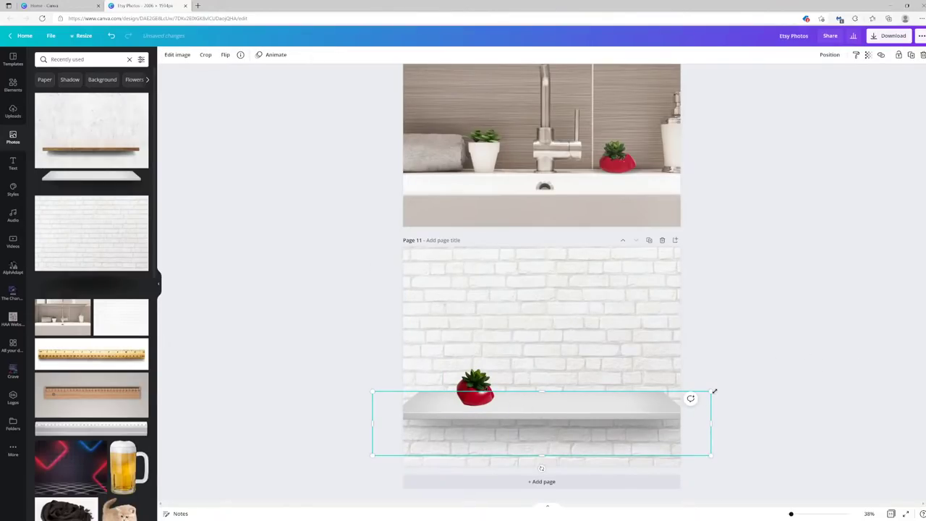
click(496, 387)
drag(495, 387, 489, 390)
key(Escape)
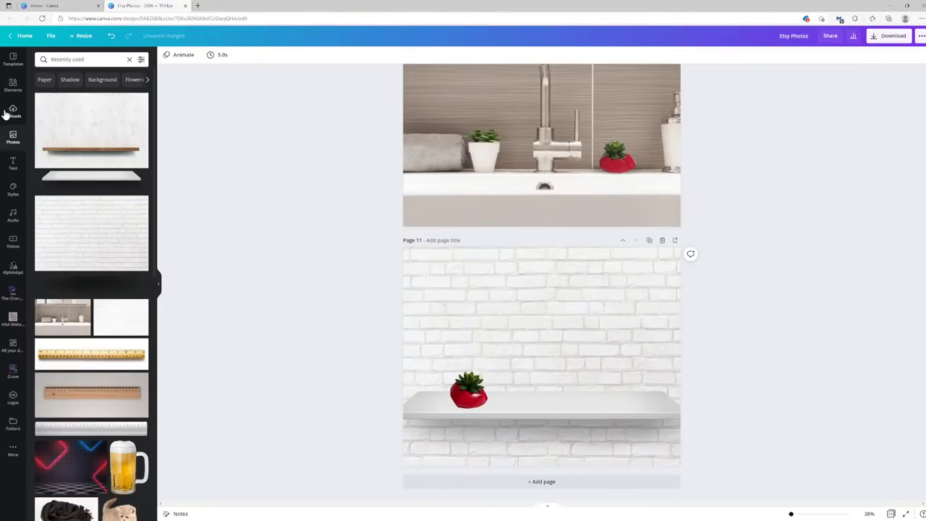
Step: Add an oval shadow graphic beneath the red planter on the shelf and send it backward behind the planter
click(13, 85)
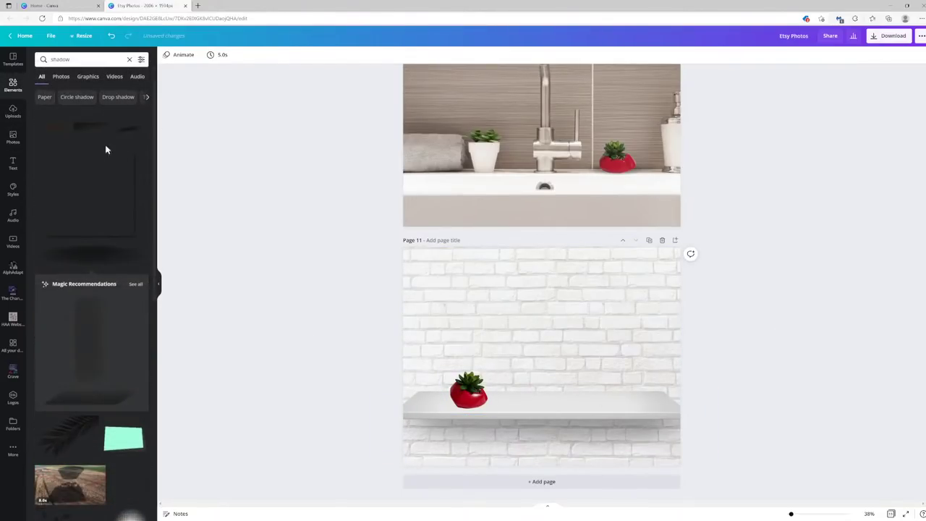
click(101, 256)
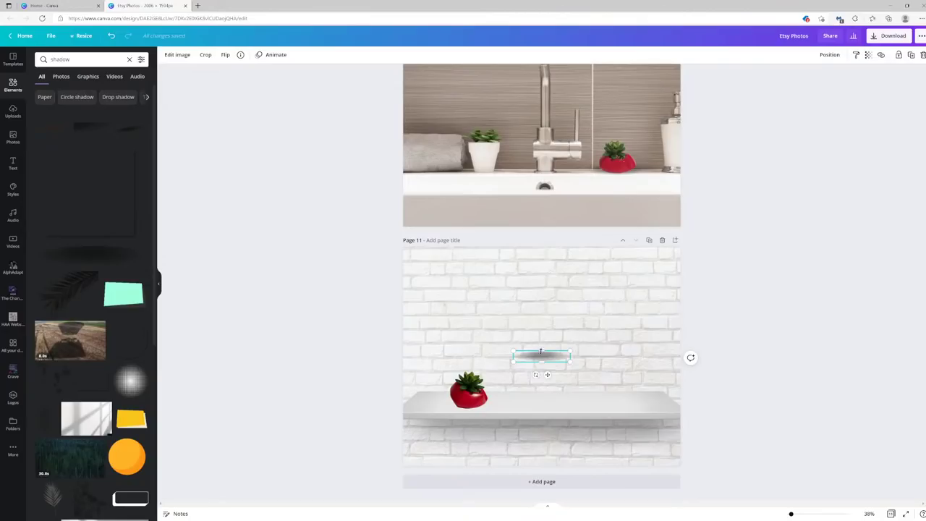
drag(548, 374, 477, 421)
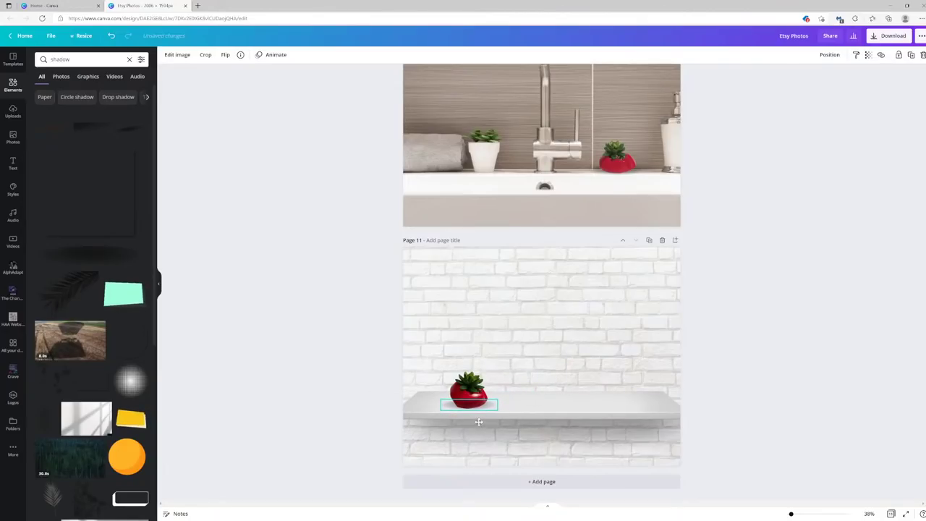
click(832, 55)
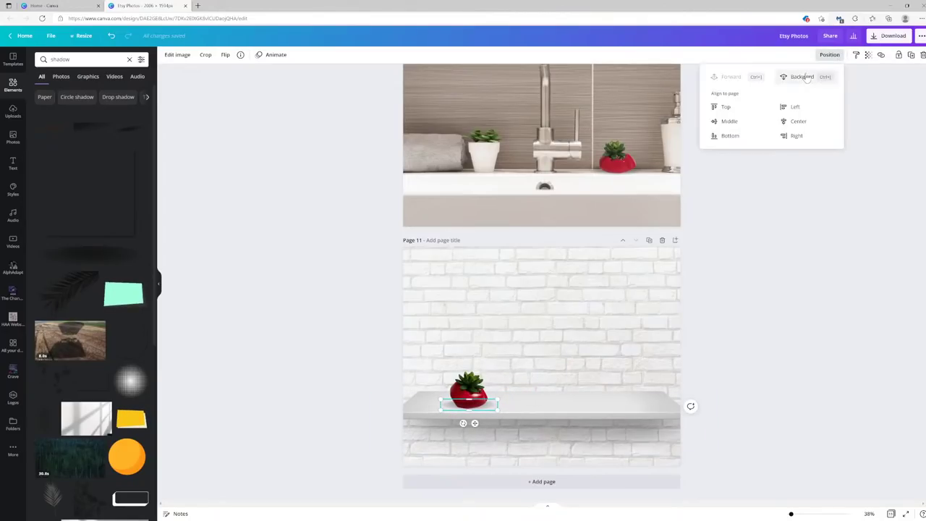
click(801, 77)
click(832, 235)
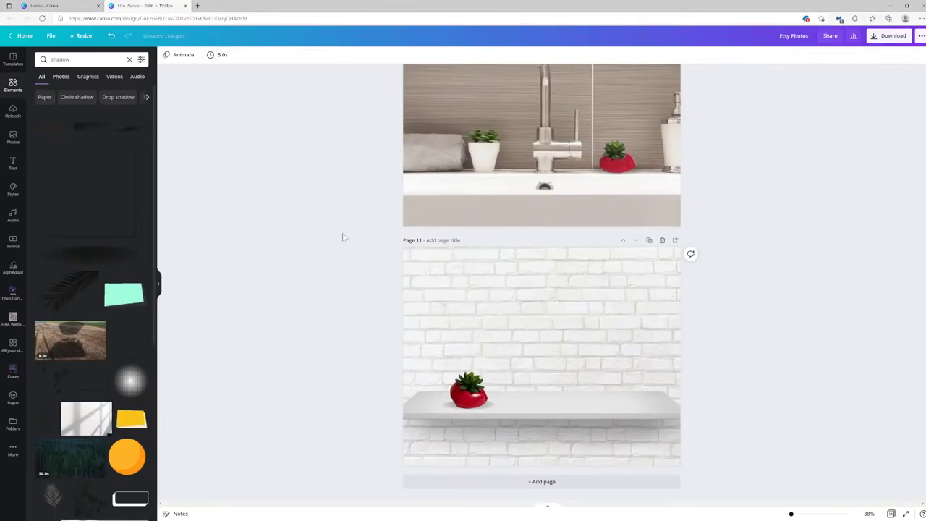
Step: Make the oval shadow more transparent, and set the red planter back on top of it on the shelf
drag(495, 410, 498, 381)
click(472, 404)
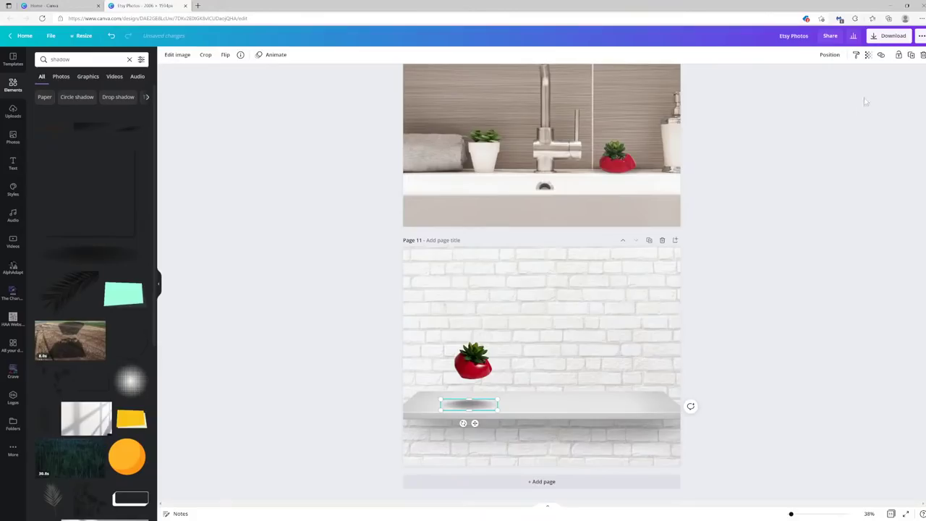
click(869, 55)
drag(839, 77, 819, 77)
click(462, 272)
drag(473, 361, 469, 387)
click(441, 340)
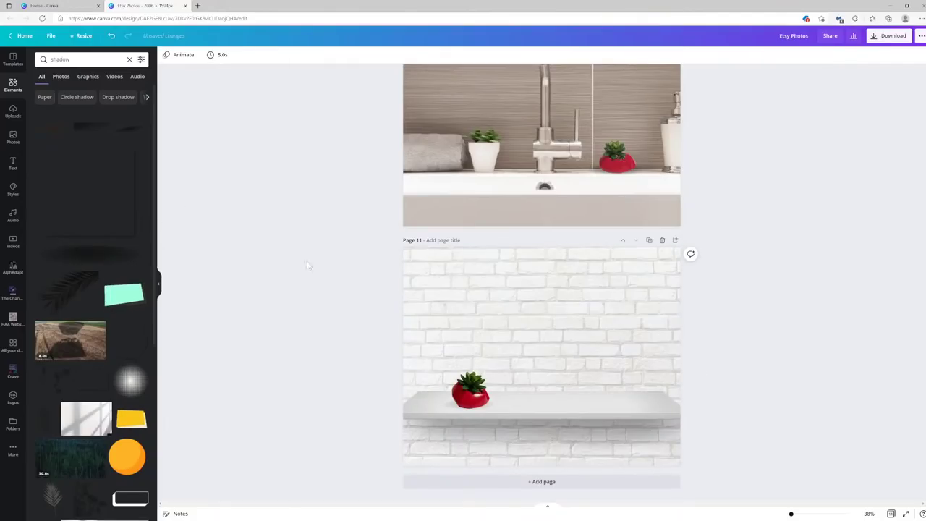
Step: Search the photo library for "candle" and add the photo of two white candles with lavender to page 11
click(12, 137)
click(83, 59)
text(candle)
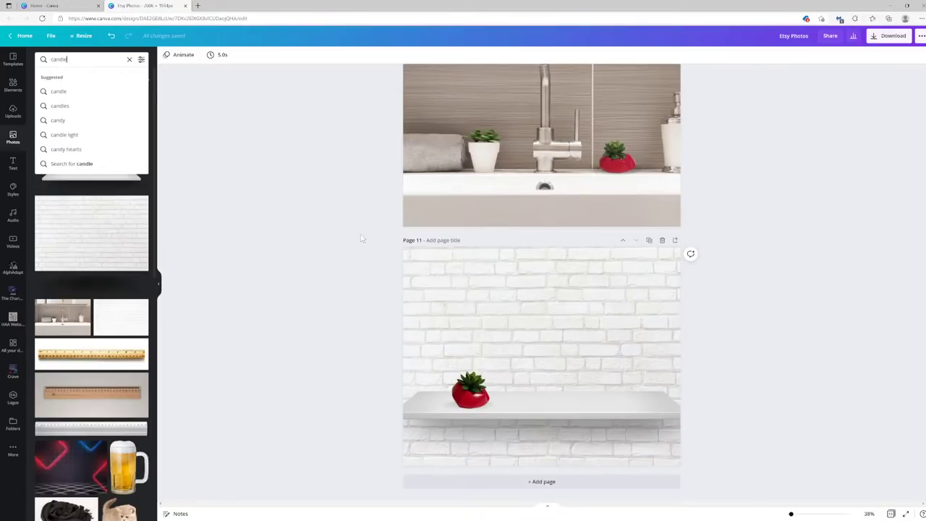
key(Return)
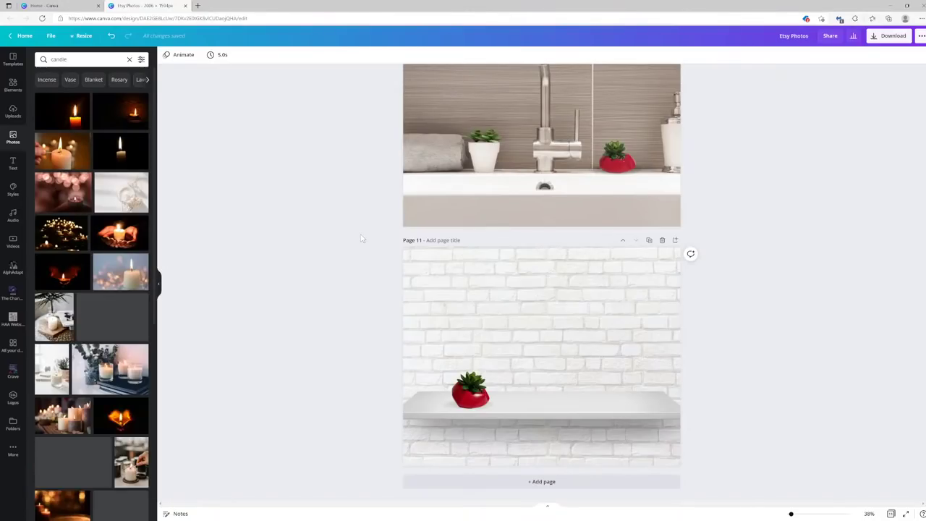
scroll(86, 288, down, 5)
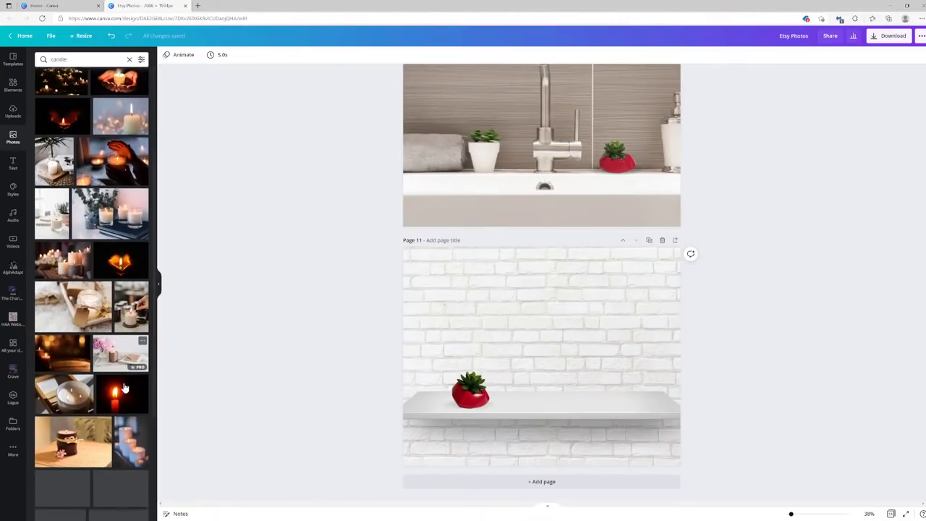
scroll(125, 387, down, 1)
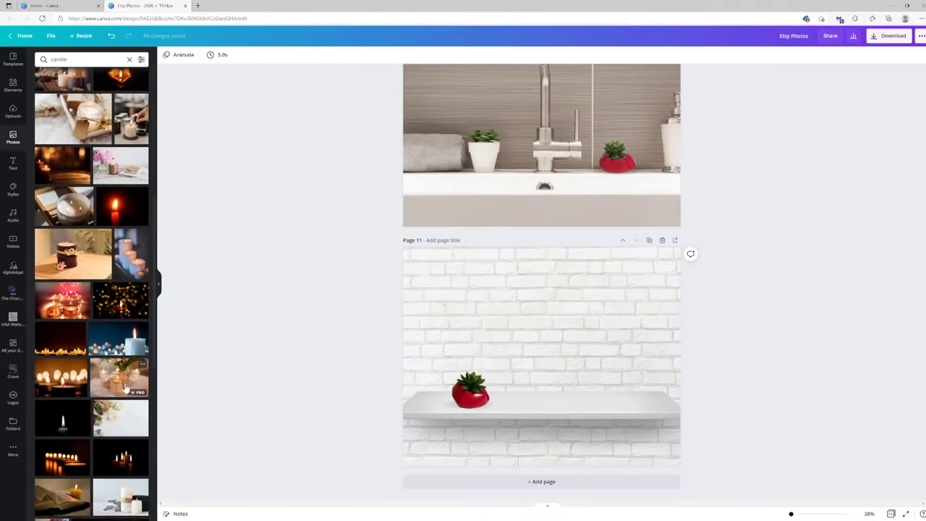
scroll(124, 388, down, 5)
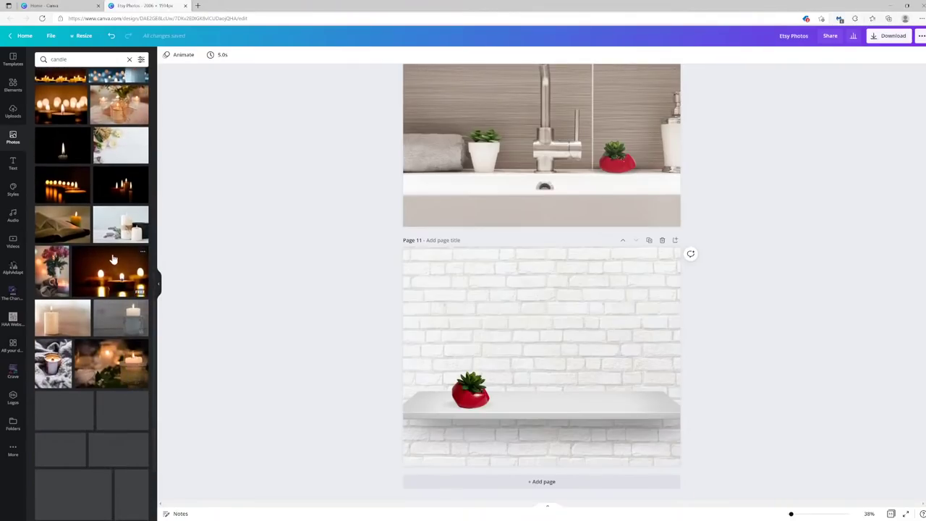
click(125, 230)
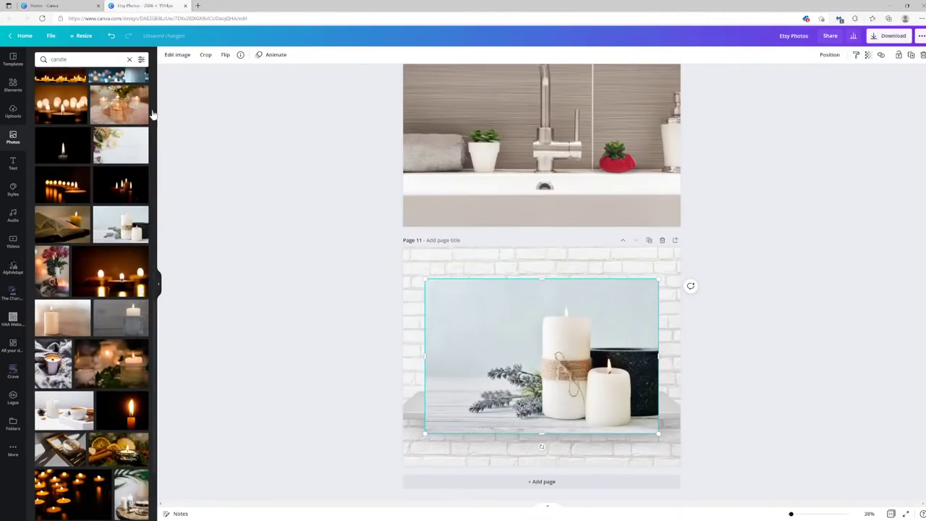
Step: Remove the candle photo's background, crop and shrink it, and stand the candles on the right end of the shelf
click(177, 55)
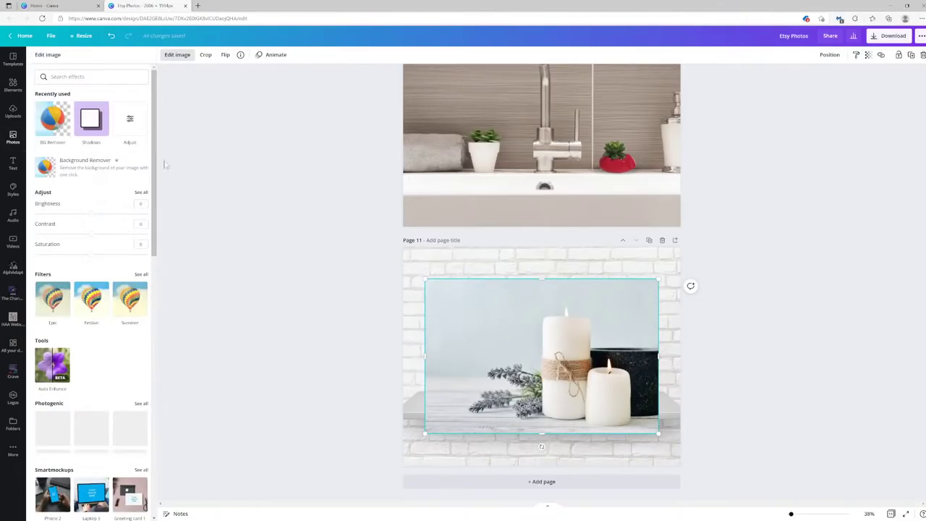
drag(555, 279, 555, 298)
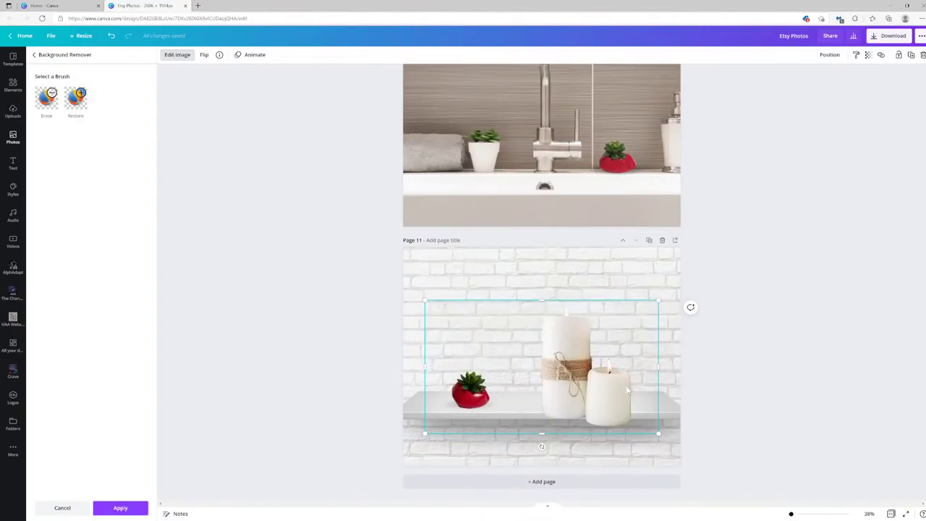
drag(606, 391, 619, 380)
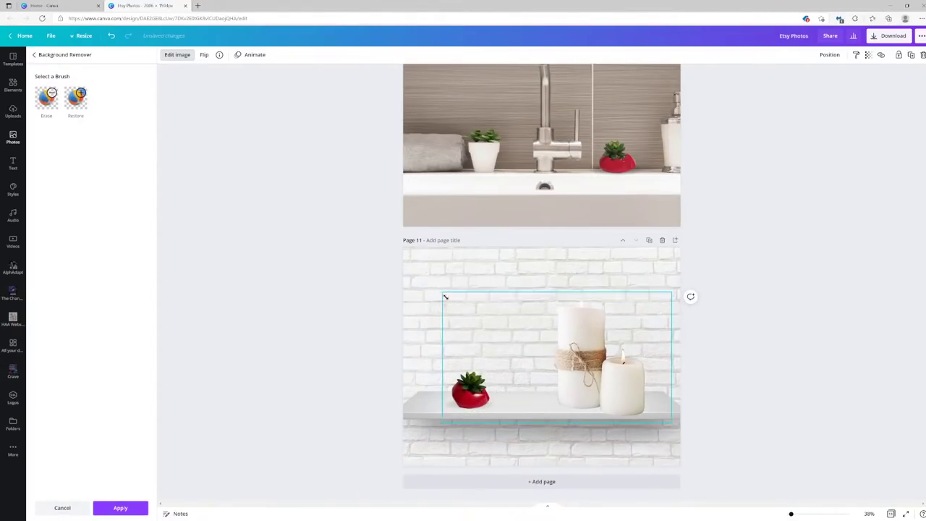
drag(438, 290, 533, 367)
click(753, 426)
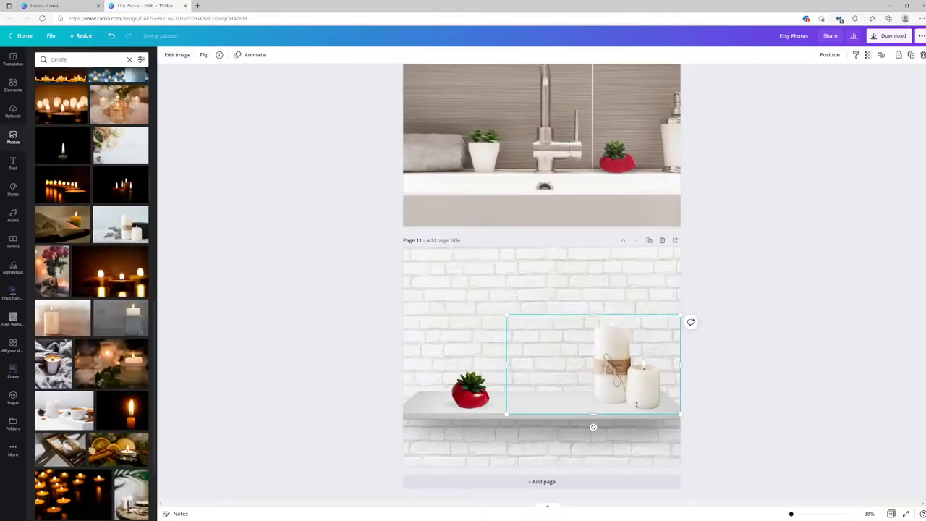
click(640, 373)
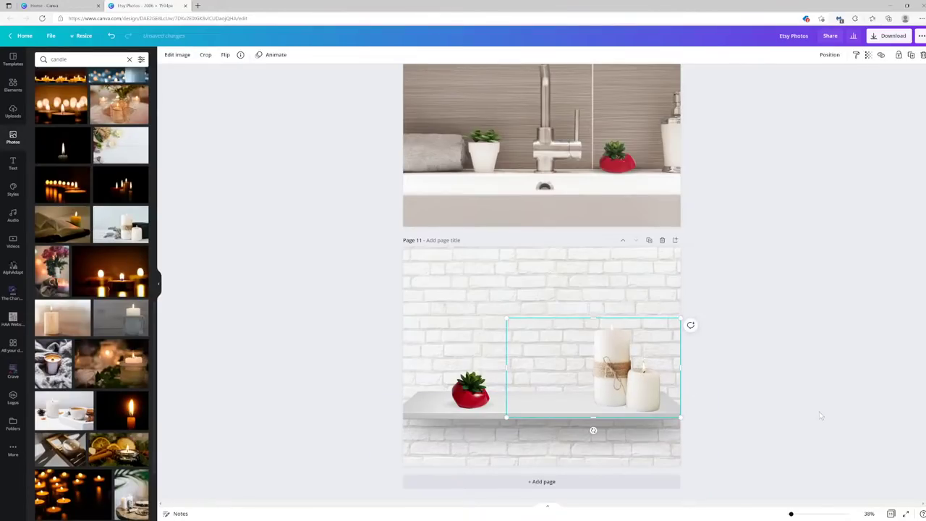
click(742, 424)
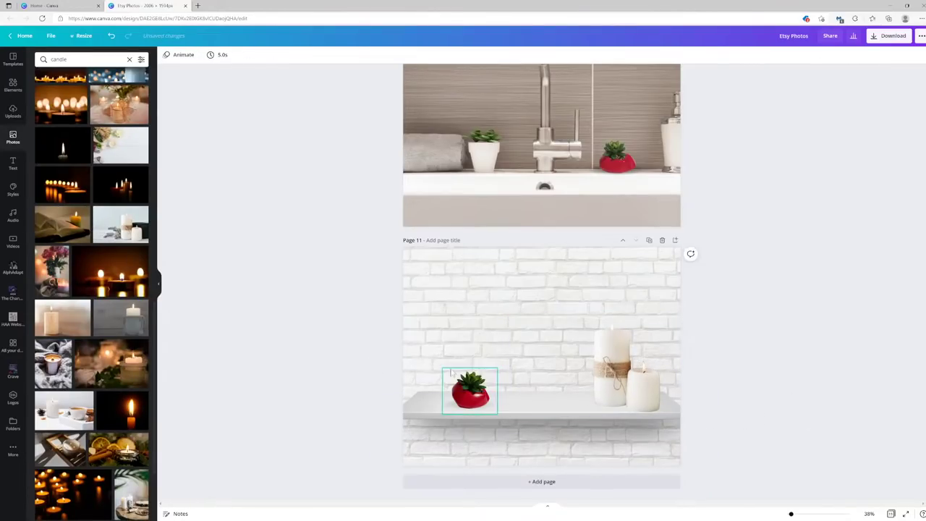
Step: Move the red planter together with its shadow along the shelf, closer to the candles
drag(432, 350, 474, 405)
click(467, 386)
click(638, 374)
click(816, 382)
click(470, 391)
drag(470, 391, 508, 391)
click(737, 412)
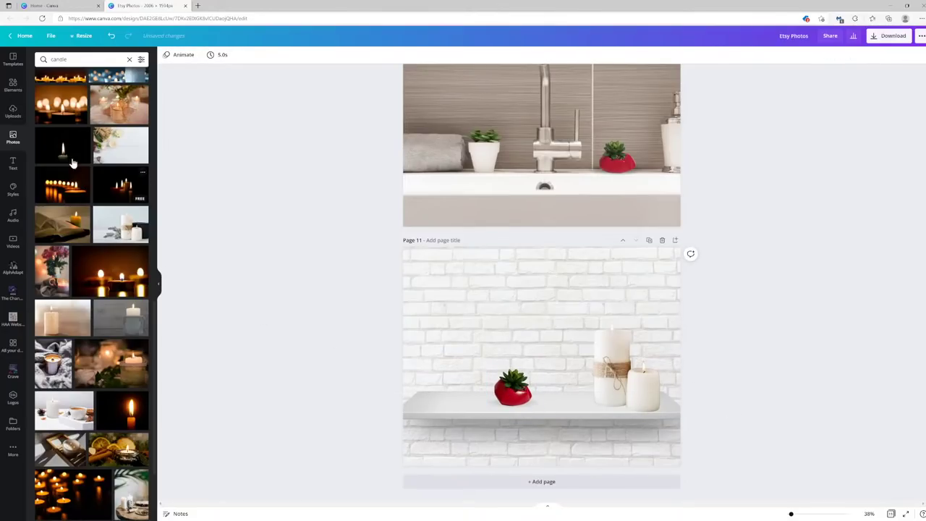
click(75, 58)
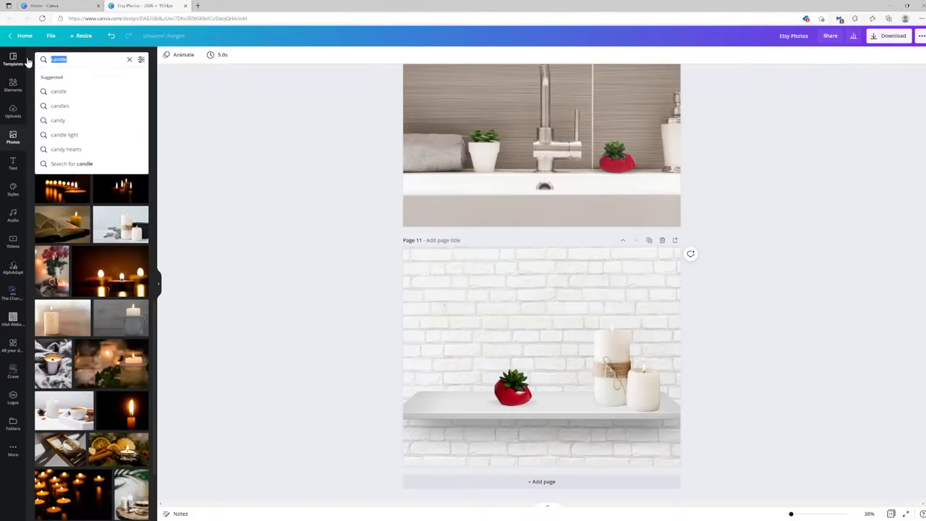
click(212, 207)
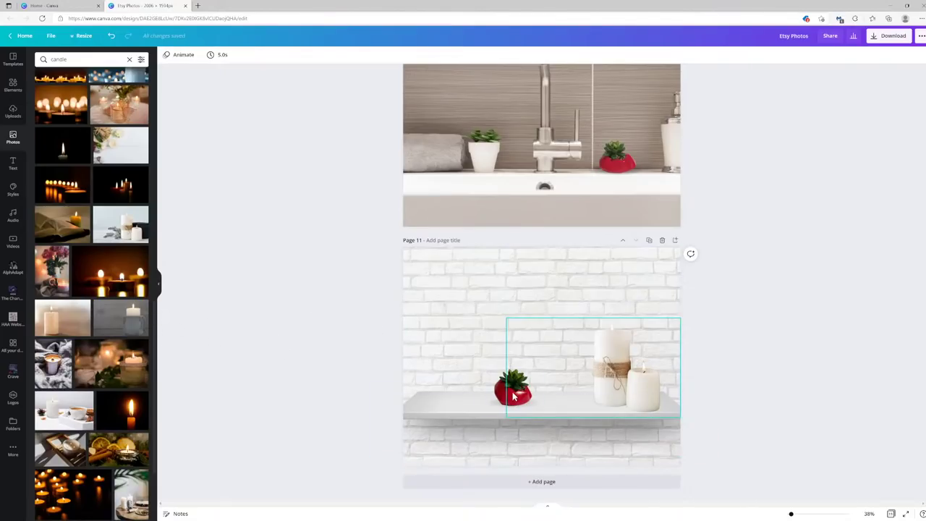
Step: Nudge the red planter slightly closer to the candles on the page 11 shelf
drag(495, 379, 521, 393)
click(798, 338)
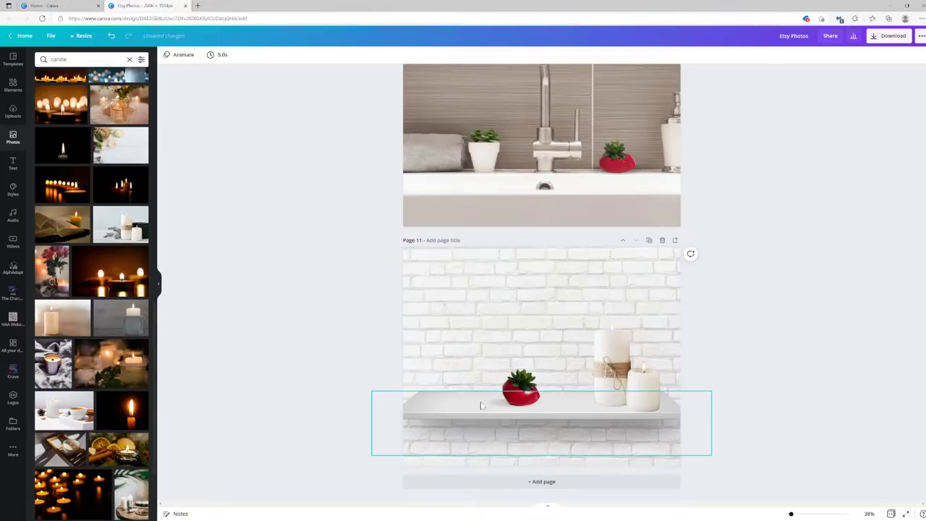
click(521, 394)
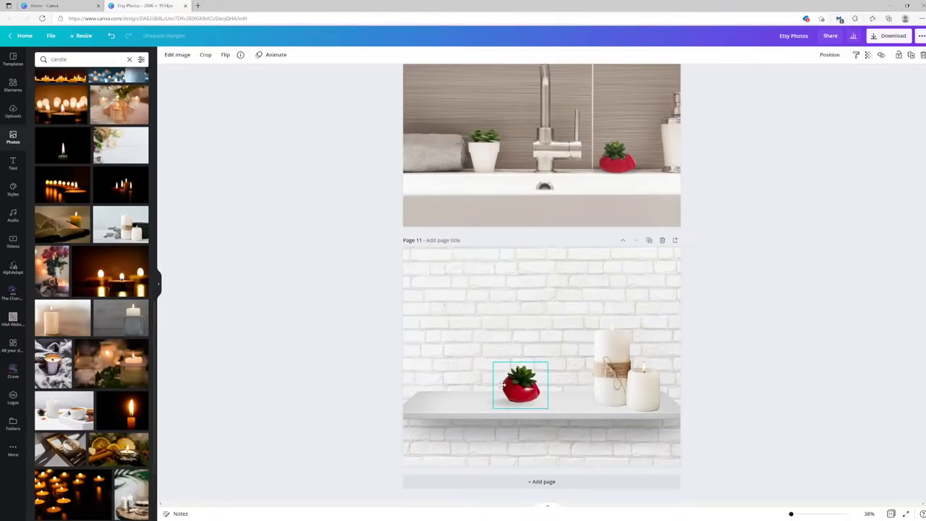
click(716, 383)
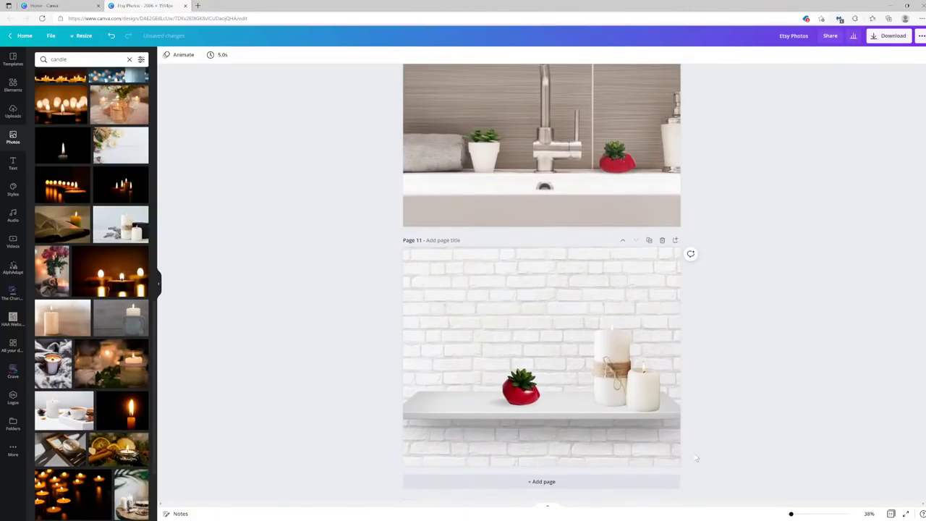
Step: Search the photo library for "book pile" and try out the stack of red and dark-blue books on page 11, removing it again
drag(797, 513, 795, 514)
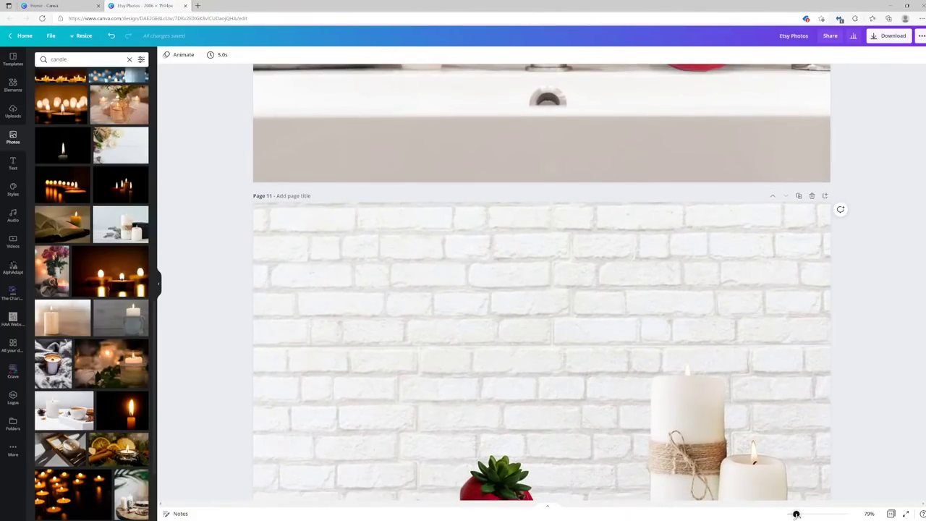
scroll(763, 452, down, 2)
scroll(693, 410, up, 2)
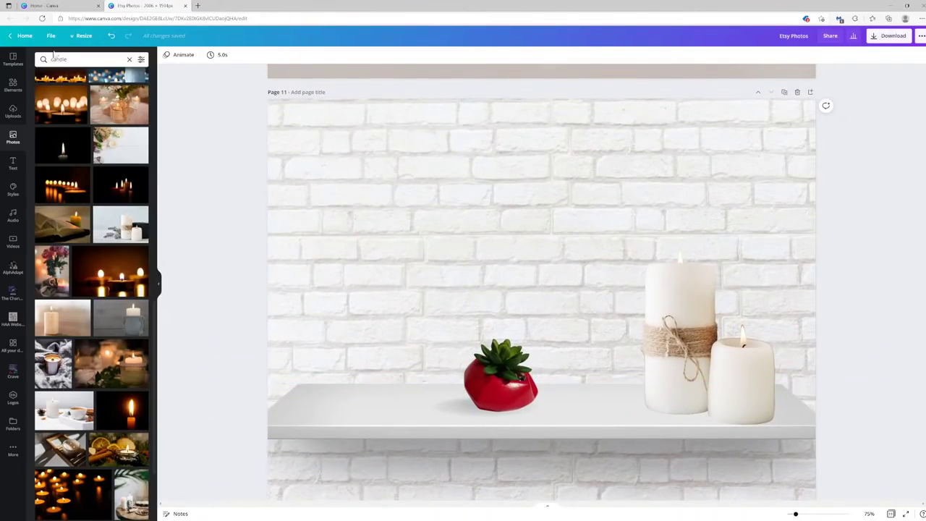
click(66, 59)
double_click(66, 59)
text(bo)
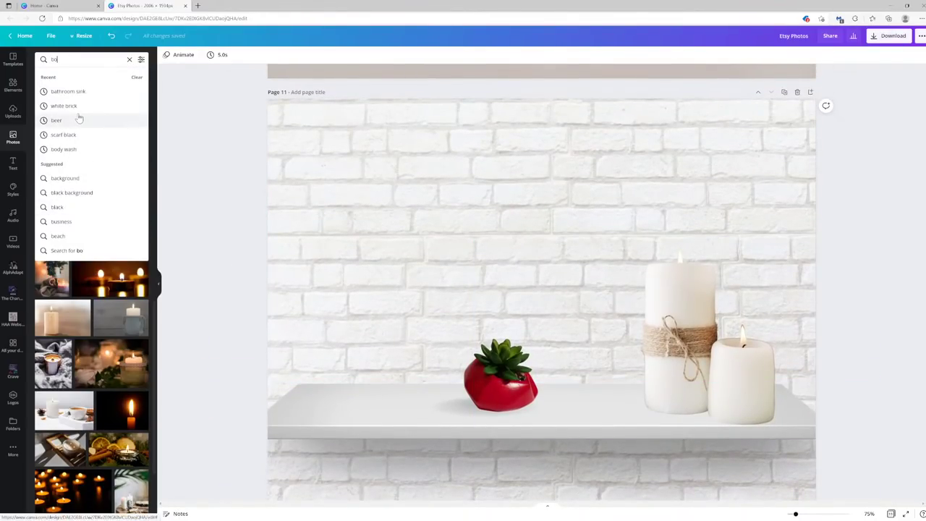
text(ok pile)
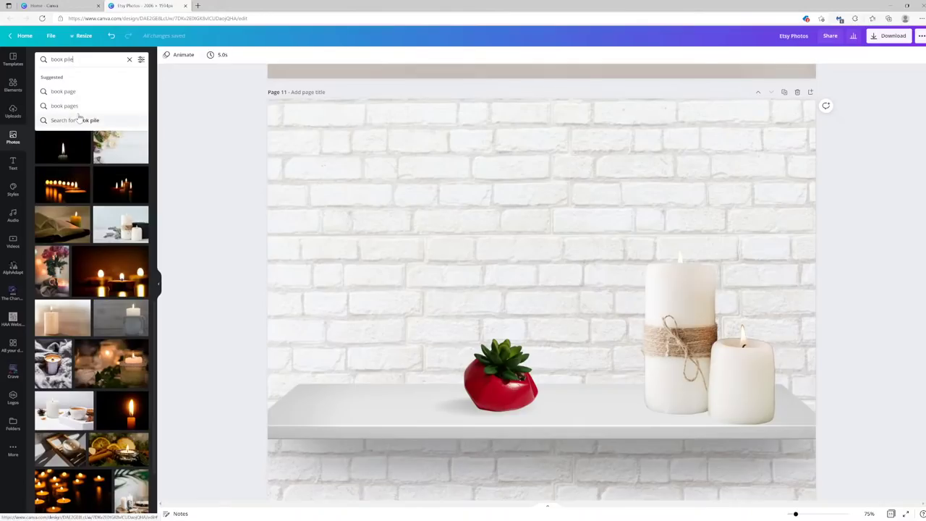
key(Return)
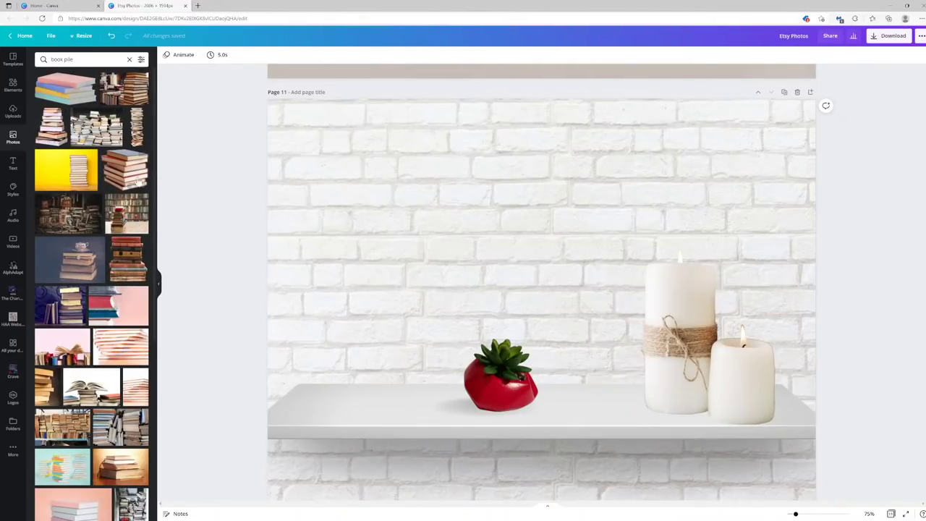
click(123, 169)
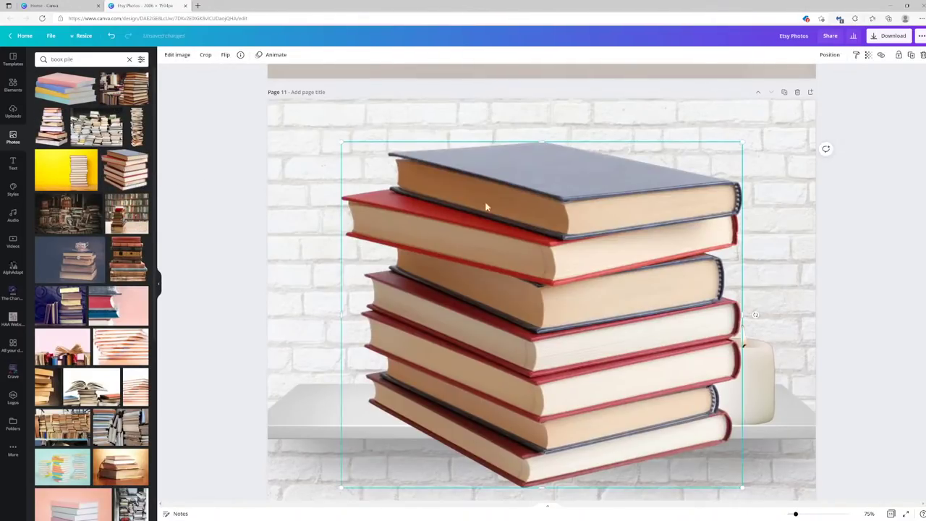
key(Delete)
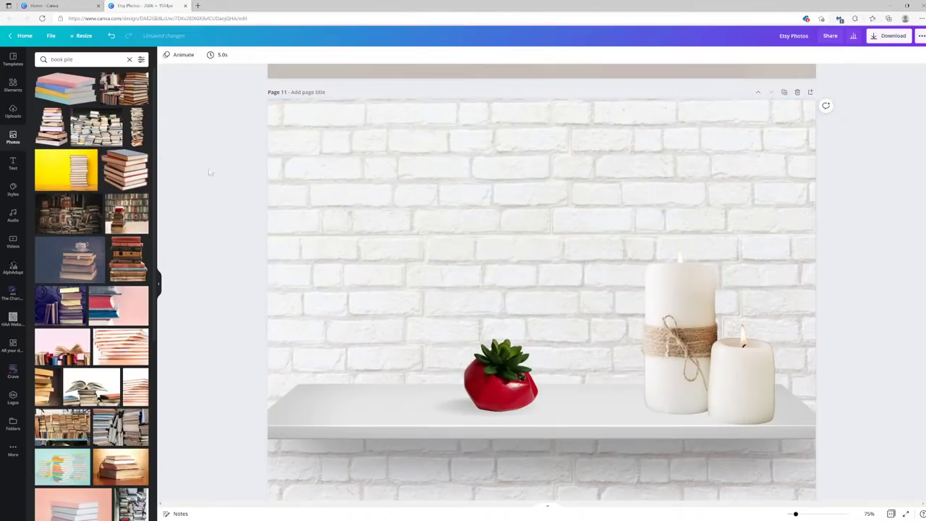
Step: Add the pastel four-book stack photo, shrink it, and place it on the empty end of the shelf beside the red planter
click(65, 88)
drag(772, 434, 485, 284)
drag(392, 220, 361, 359)
click(842, 287)
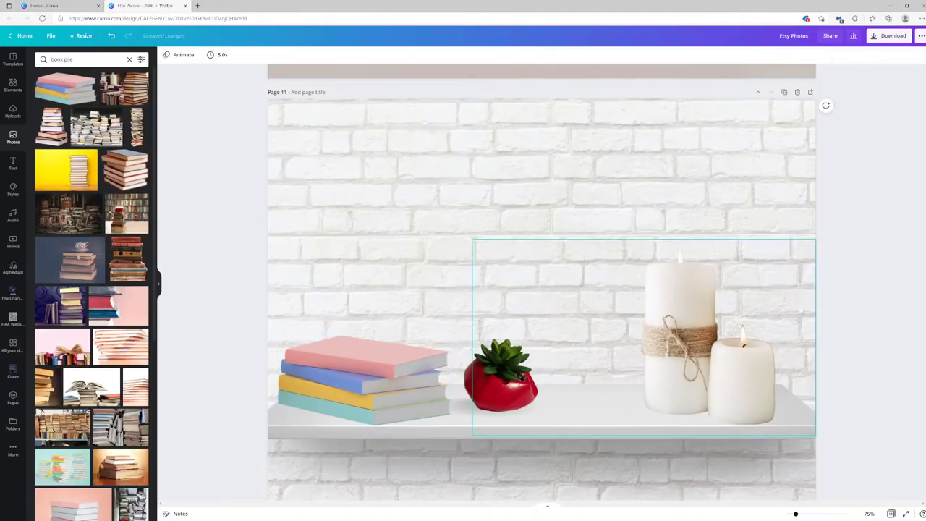
scroll(868, 334, down, 2)
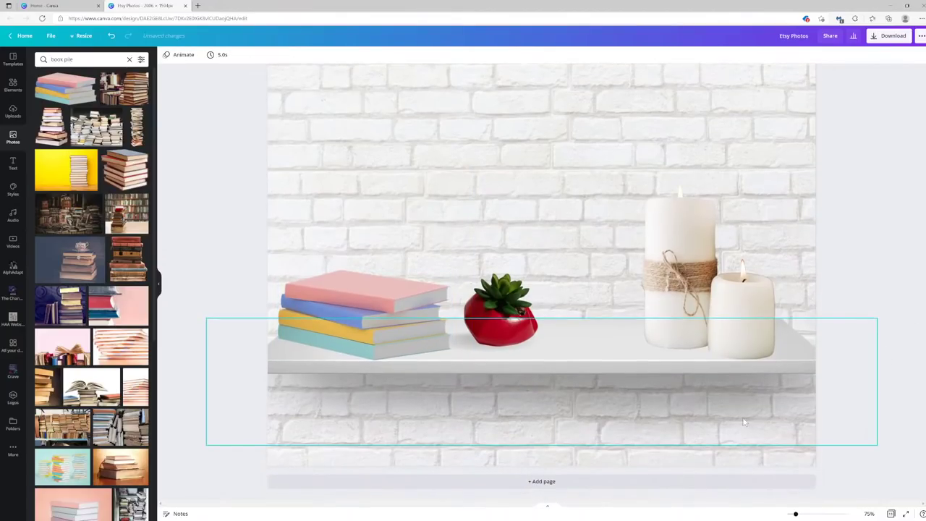
Step: Soften the colours of the pastel book stack with the image adjustments
click(365, 320)
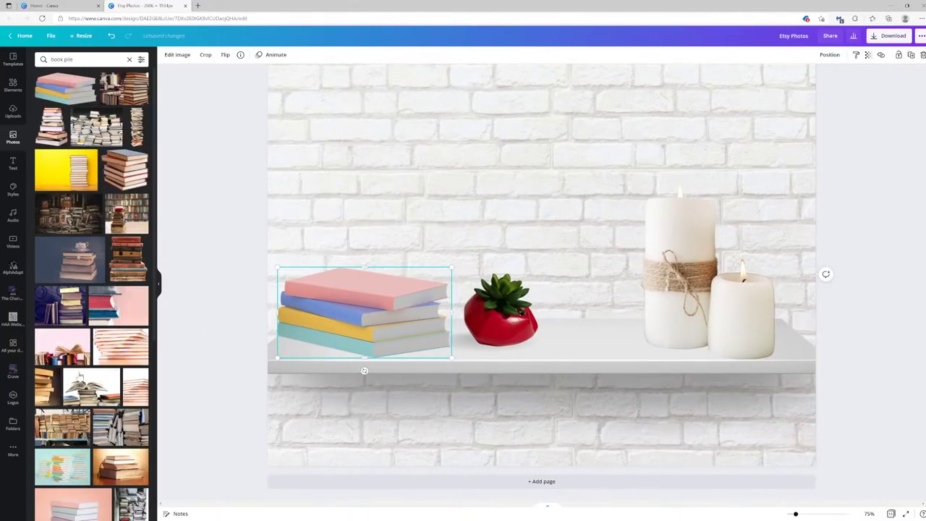
click(177, 54)
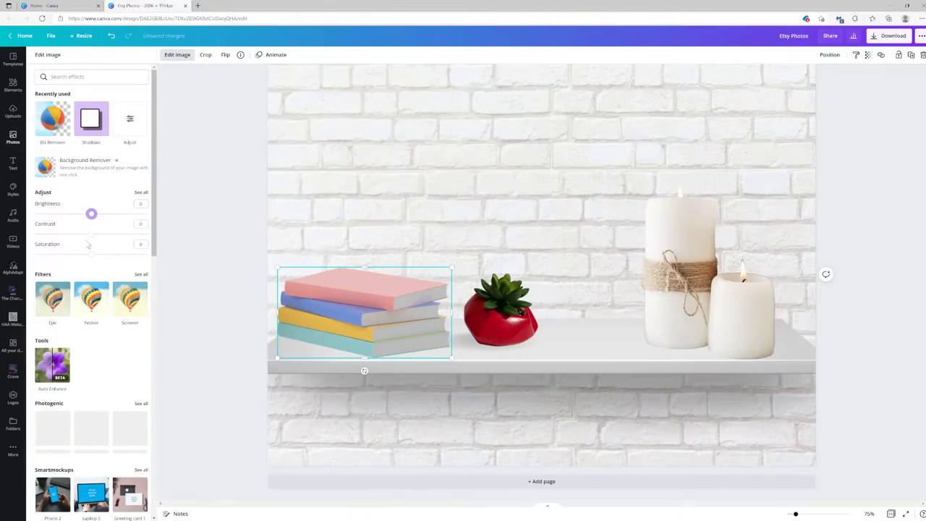
drag(94, 258, 102, 234)
click(226, 222)
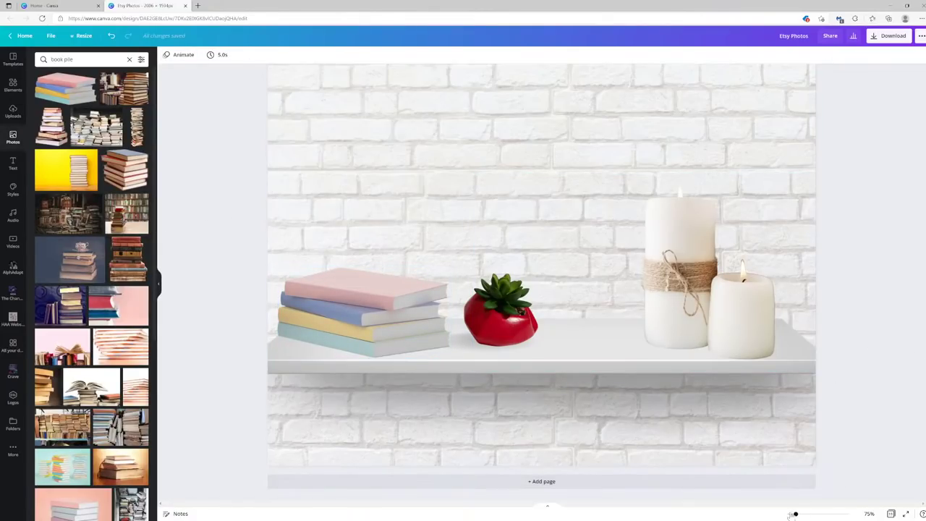
Step: Review the finished listing pages from page 11 back up to page 6 and down again
drag(795, 515, 792, 515)
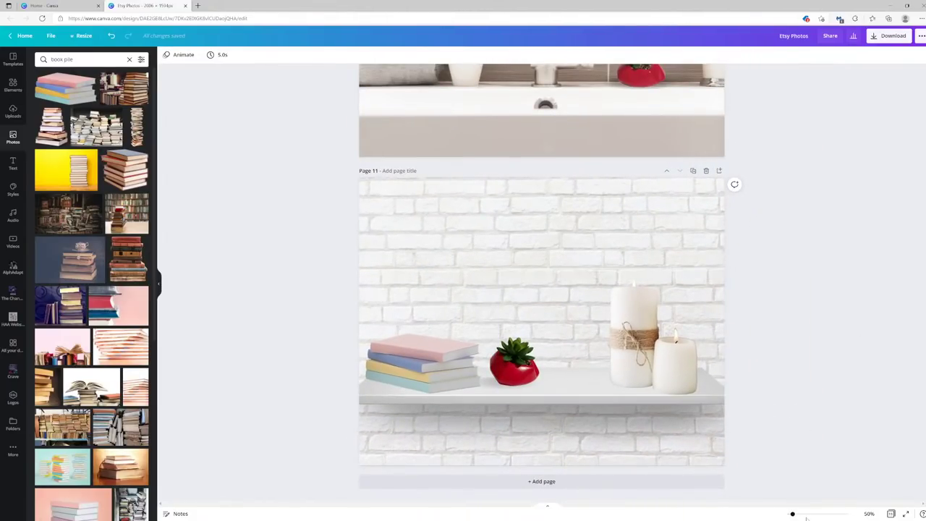
drag(792, 514, 789, 514)
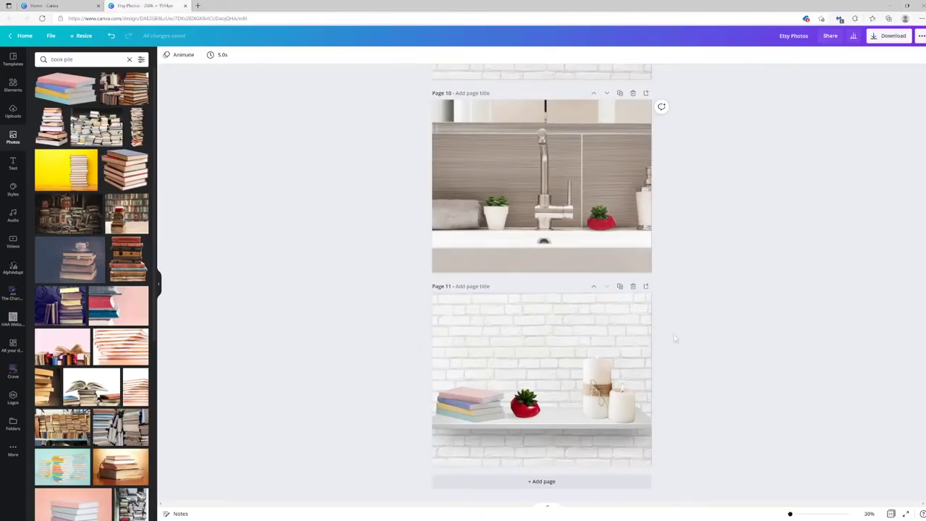
scroll(680, 361, up, 6)
scroll(694, 402, up, 5)
scroll(709, 391, down, 1)
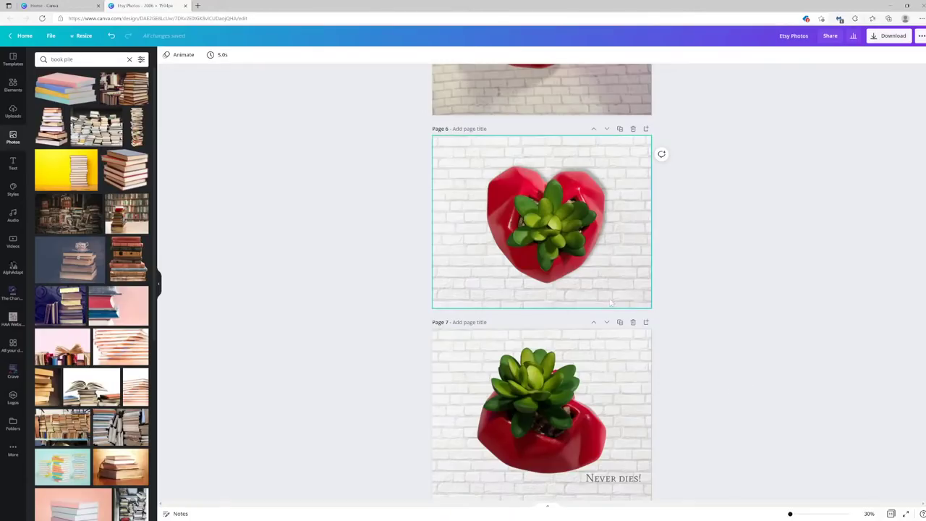
scroll(548, 244, down, 7)
scroll(577, 360, down, 5)
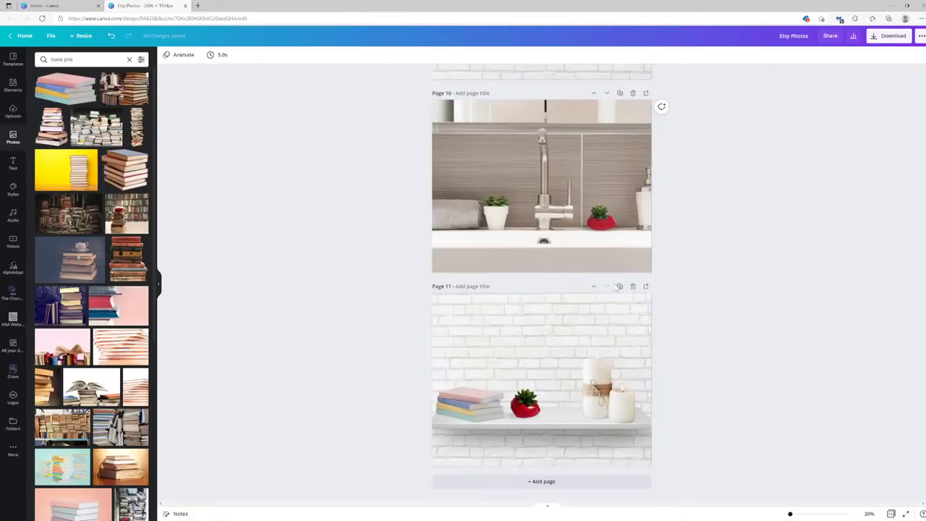
Step: Duplicate the page 11 shelf scene and delete the book stack from the copy on page 12
click(620, 287)
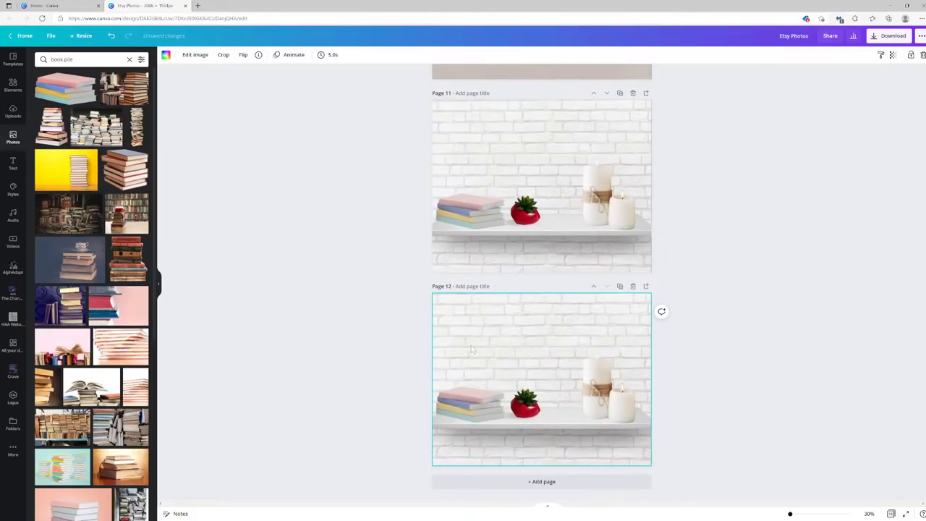
drag(387, 353, 738, 395)
click(738, 395)
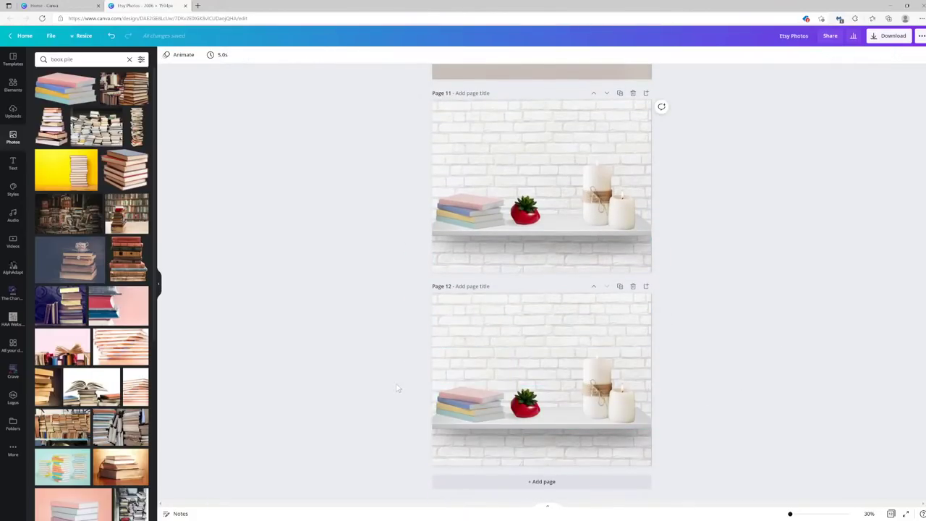
click(489, 396)
key(Delete)
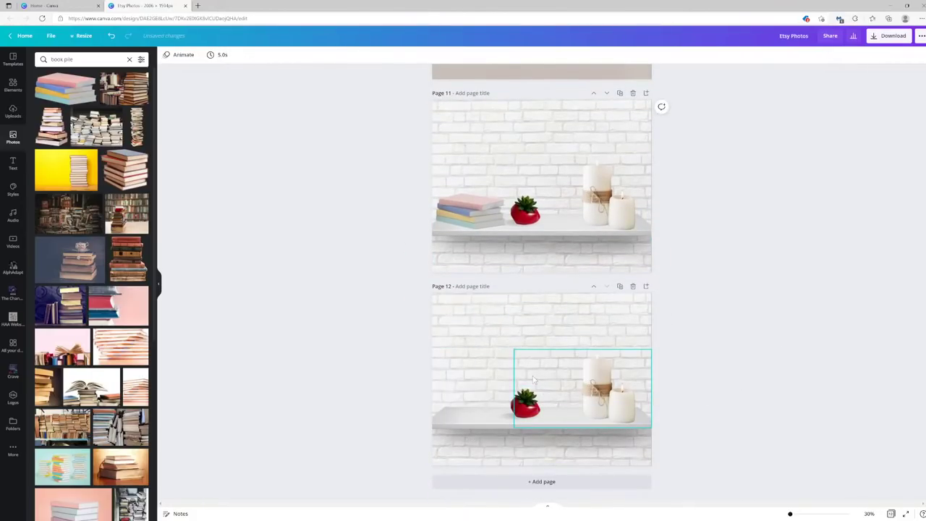
Step: Scale down page 12's shelf, planter and candles together, and place them in the lower left corner of the page
drag(407, 355, 576, 445)
drag(655, 382, 584, 411)
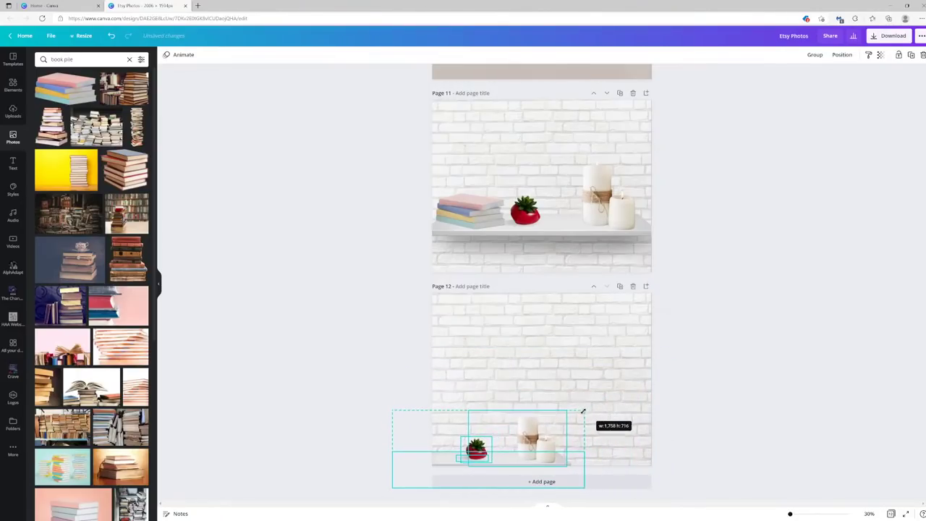
mouse_move(507, 449)
mouse_down()
mouse_move(536, 438)
mouse_move(521, 437)
mouse_up()
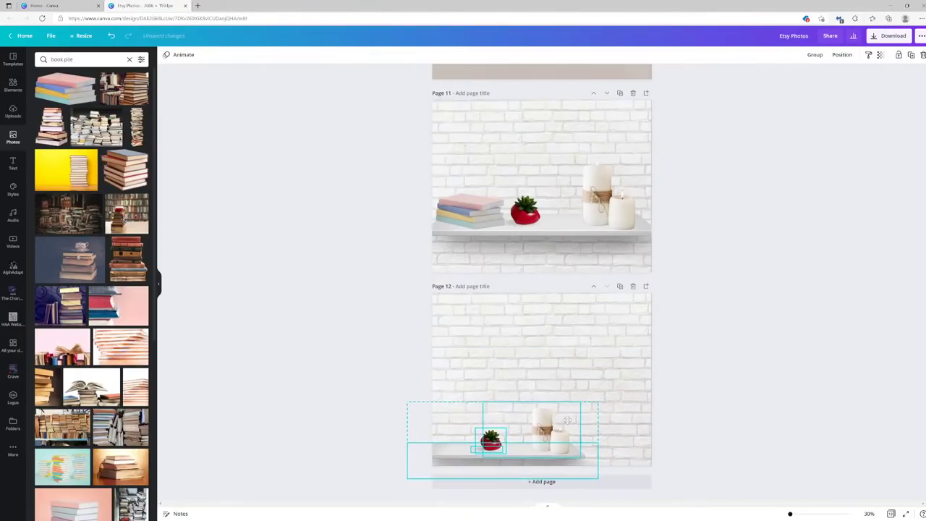
click(765, 408)
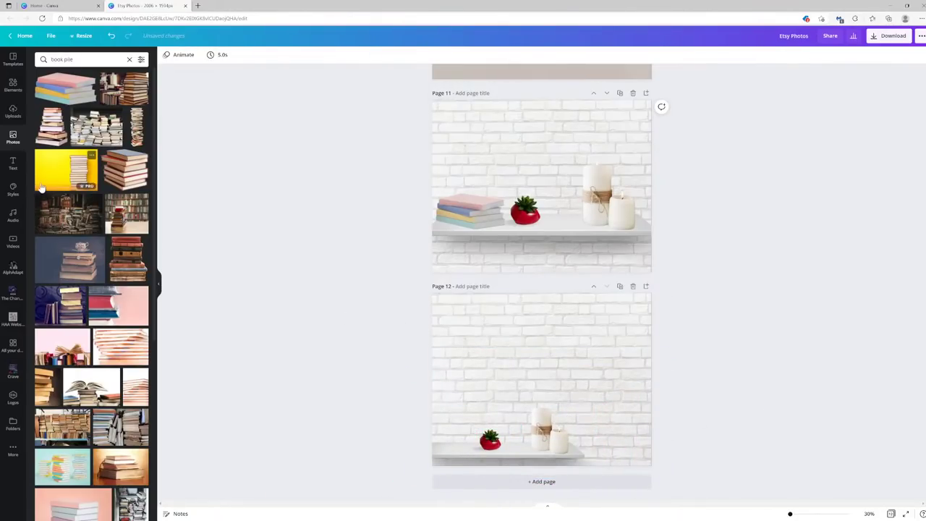
Step: Make the brick-wall background image on page 12 more transparent
click(460, 321)
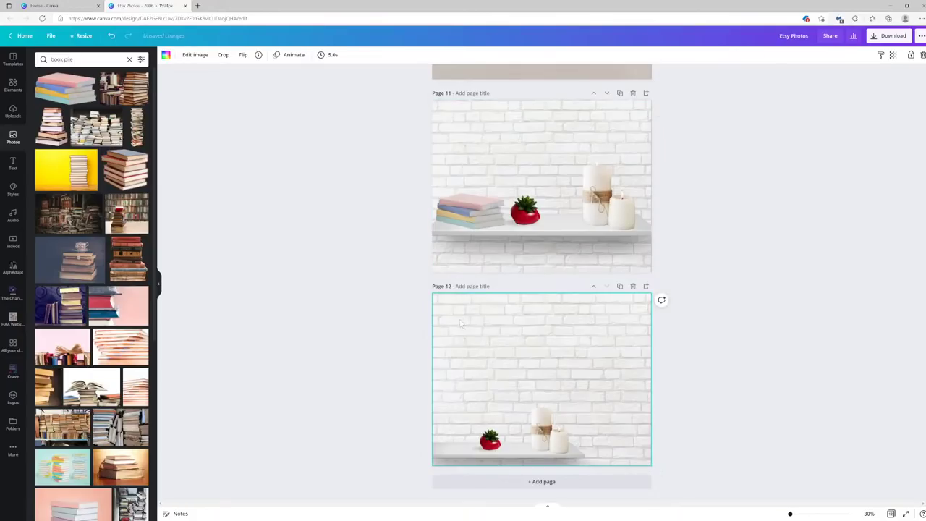
click(195, 55)
key(Escape)
click(894, 56)
drag(871, 77, 852, 78)
click(783, 159)
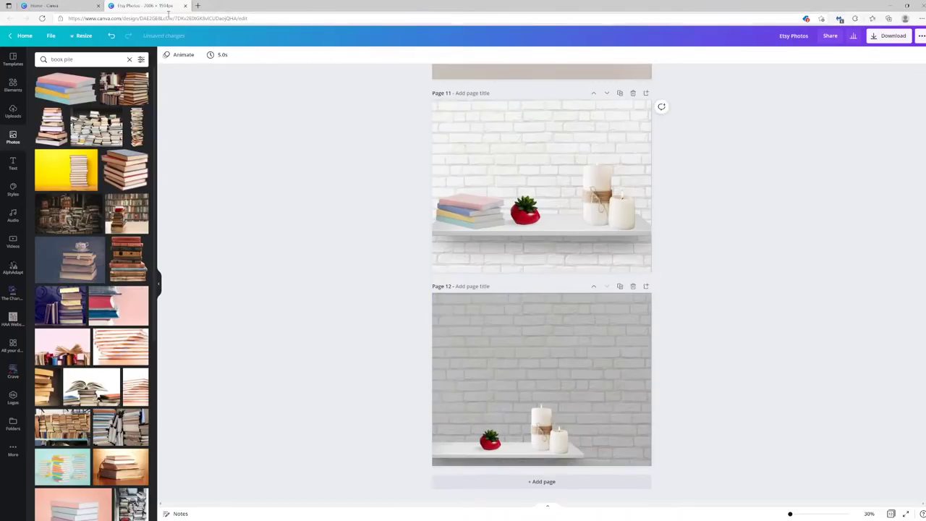
Step: Change the background colour behind page 12's brick wall to the near-white photo colour
click(477, 330)
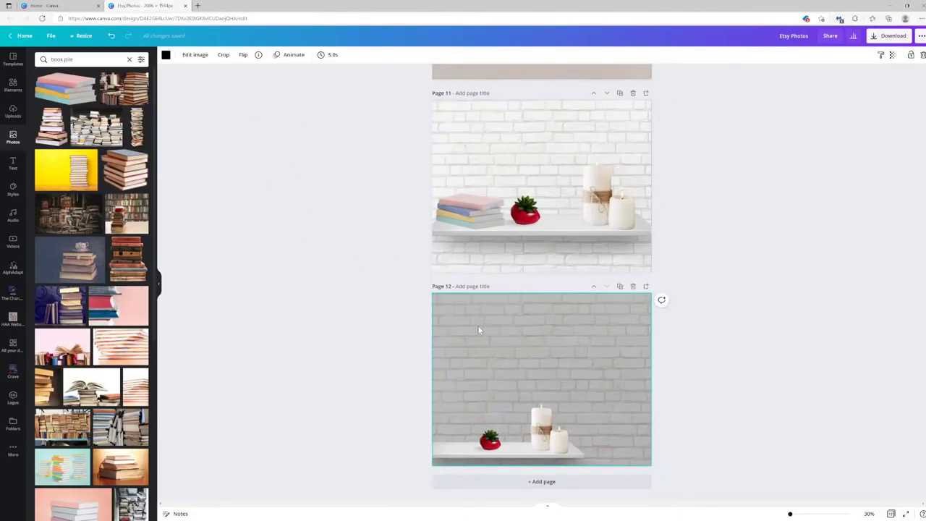
click(165, 55)
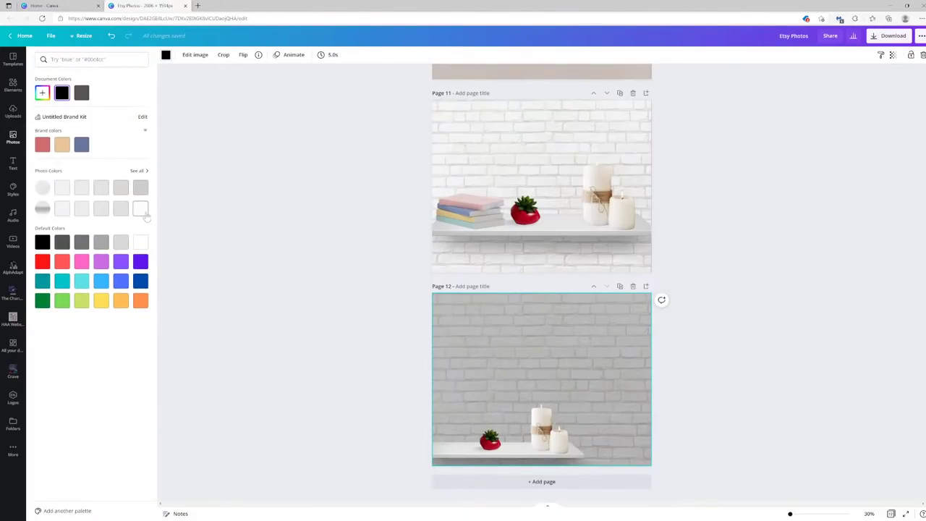
click(141, 207)
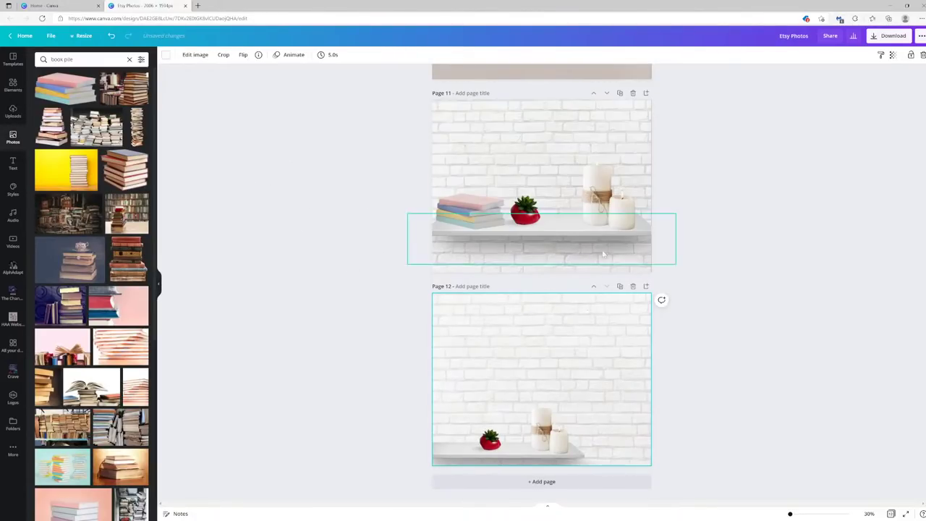
Step: Fade page 12's brick-wall image further and set the colour behind it to a pale grey from the photo colours
click(892, 55)
drag(862, 77, 847, 80)
key(Escape)
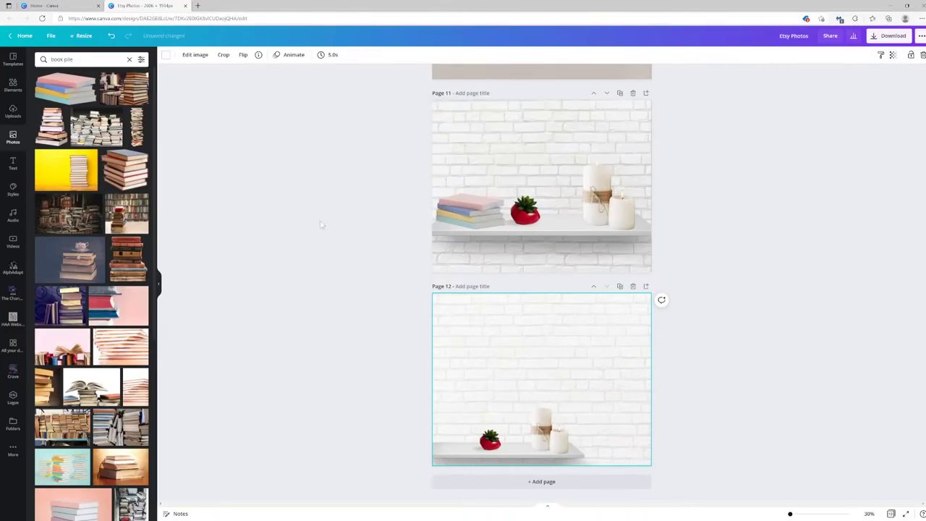
click(165, 58)
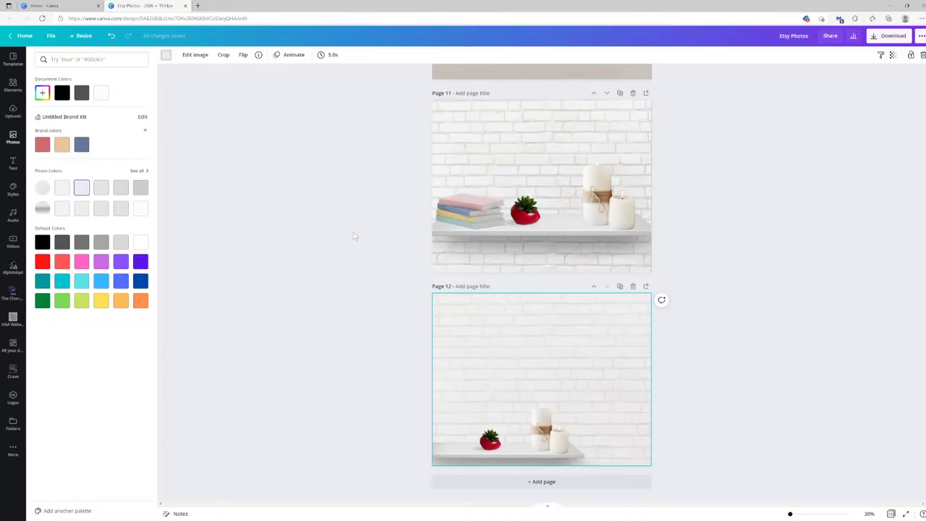
click(376, 229)
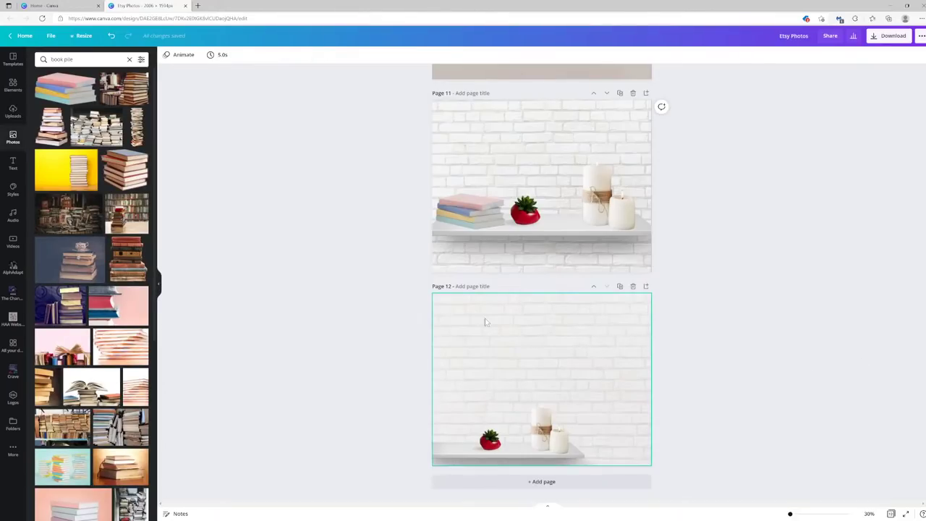
Step: Add a subheading text box in the upper part of page 12 reading "get 20% off right now!"
click(13, 163)
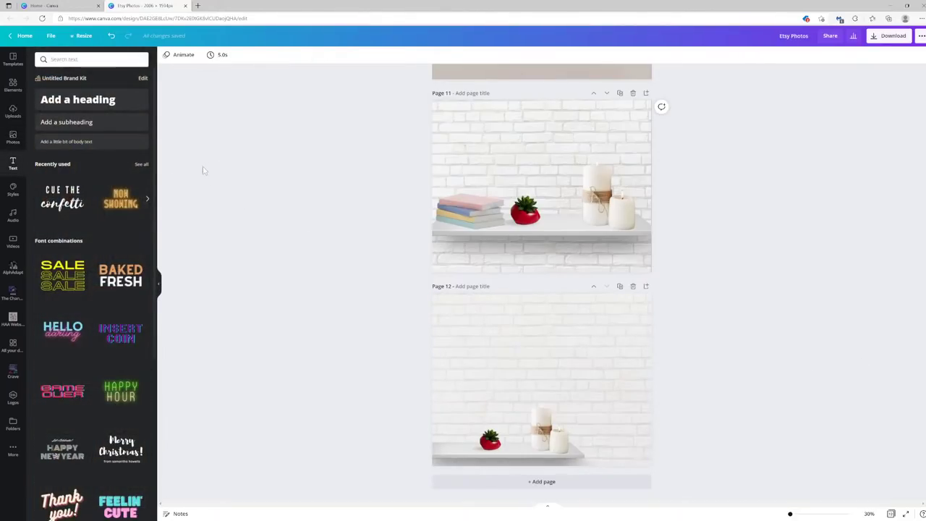
click(93, 133)
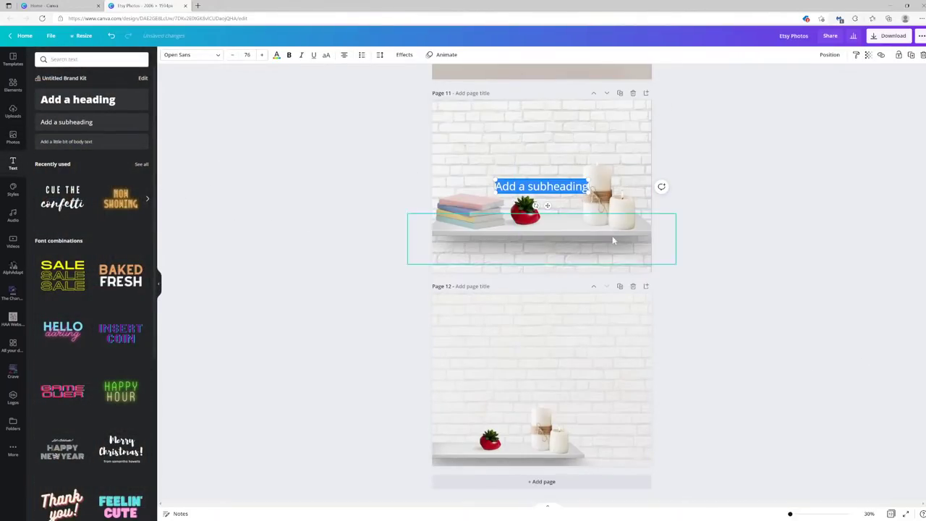
drag(538, 205, 528, 352)
double_click(501, 333)
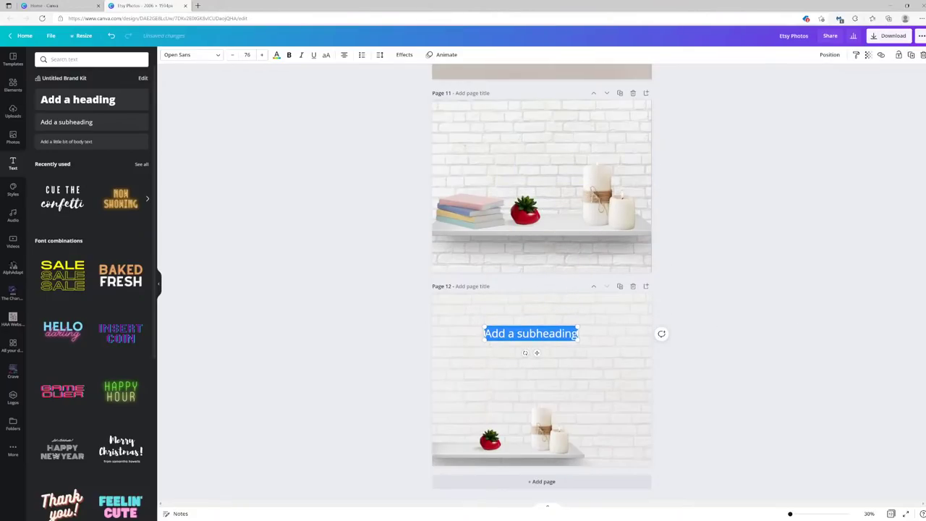
text(get)
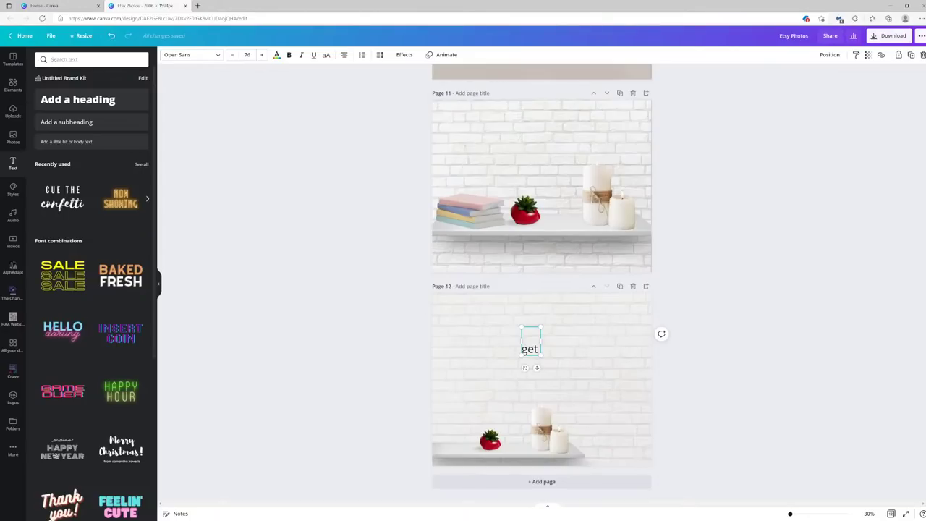
text( 20%)
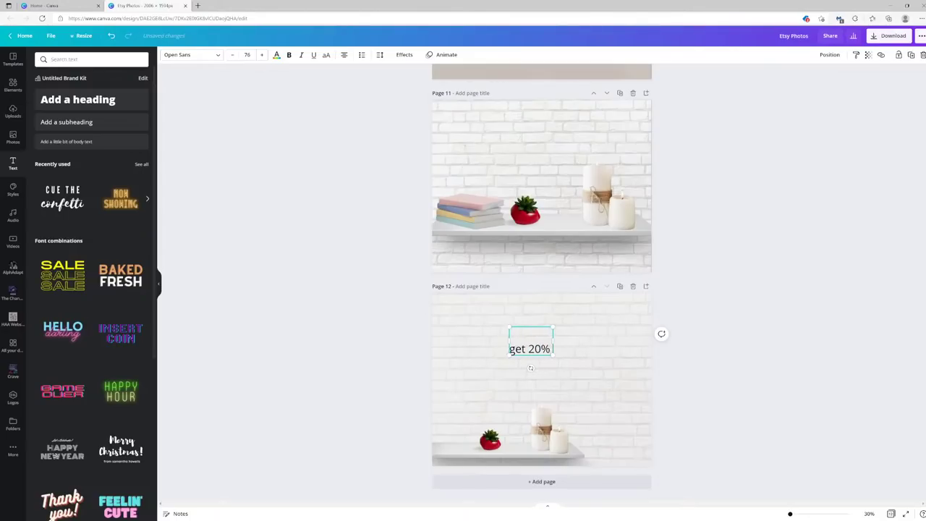
text( off right now)
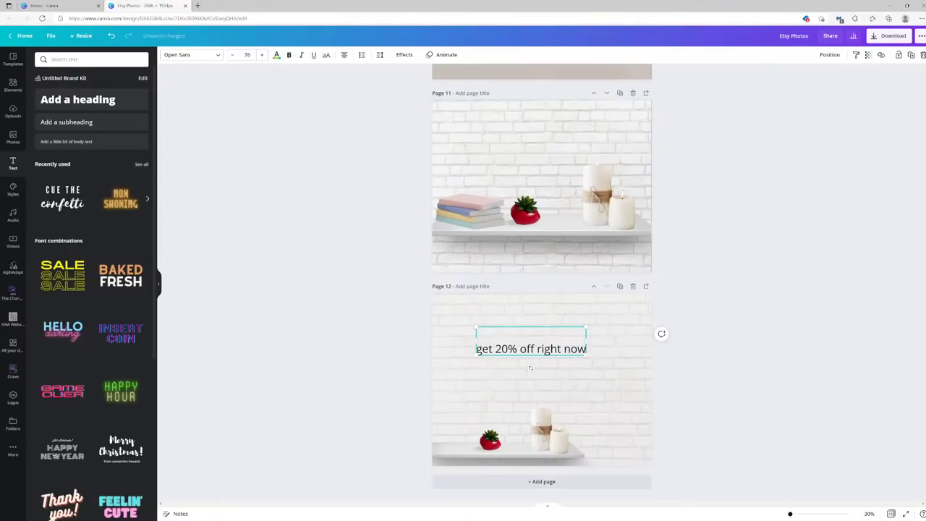
text(!)
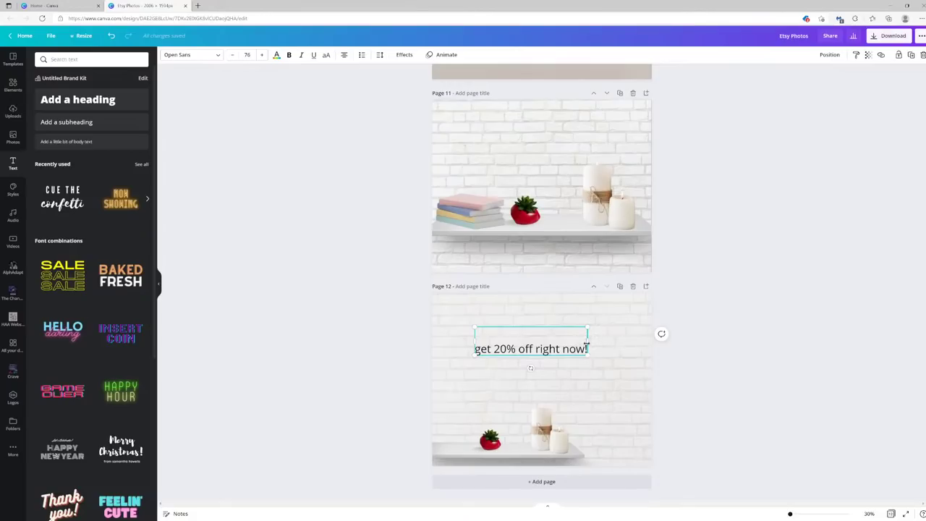
Step: Set the 20% off heading's font to Mate SC, enlarge it to size 107 and centre it near page 12's top edge
drag(586, 343, 501, 346)
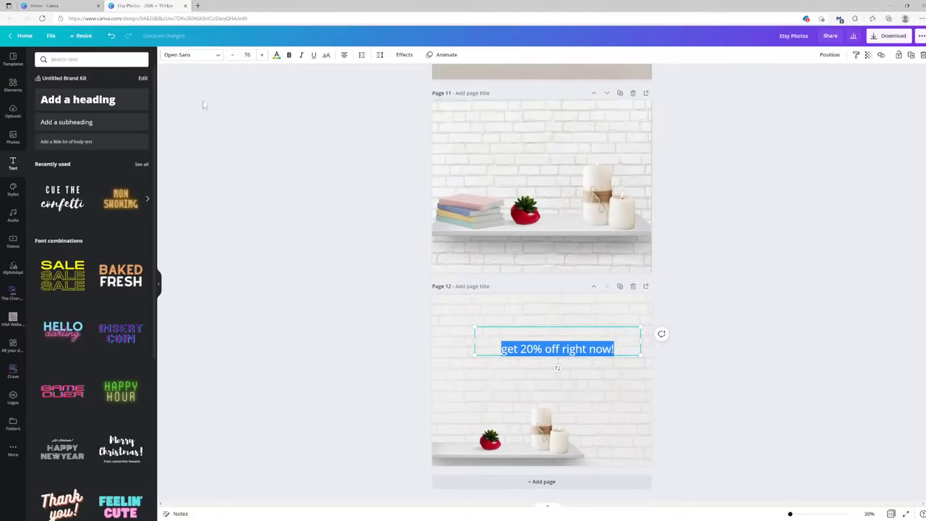
click(215, 56)
click(72, 77)
key(Escape)
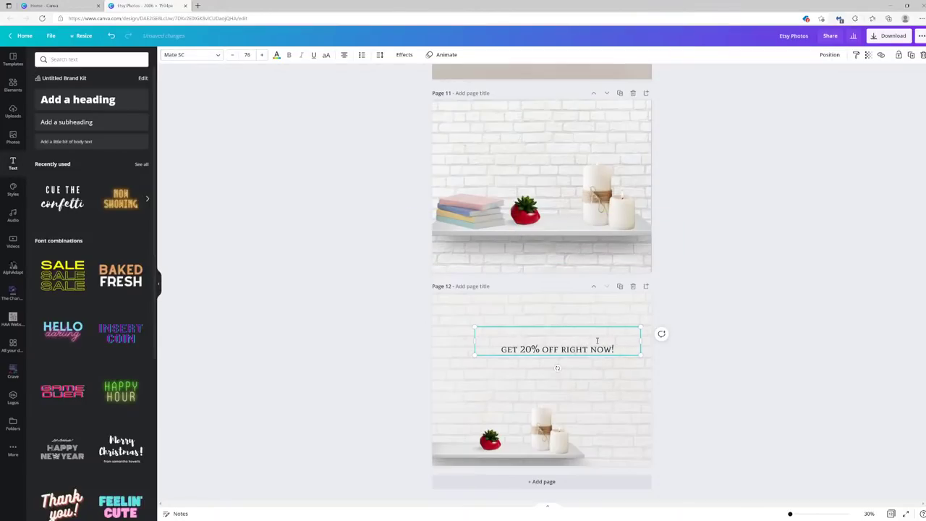
drag(472, 354, 407, 366)
drag(586, 347, 602, 312)
click(466, 112)
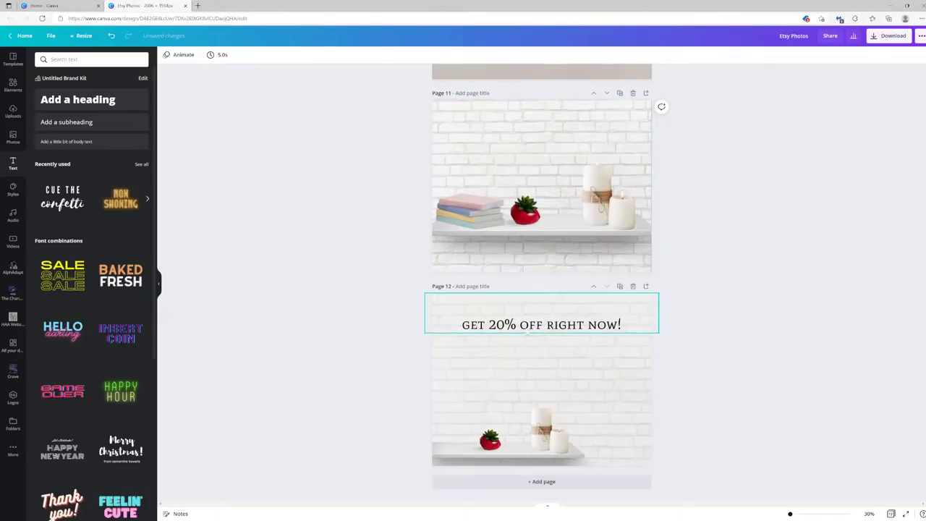
Step: Duplicate the 20% off heading on page 12 and place the copy below the original
click(568, 327)
key(ctrl+d)
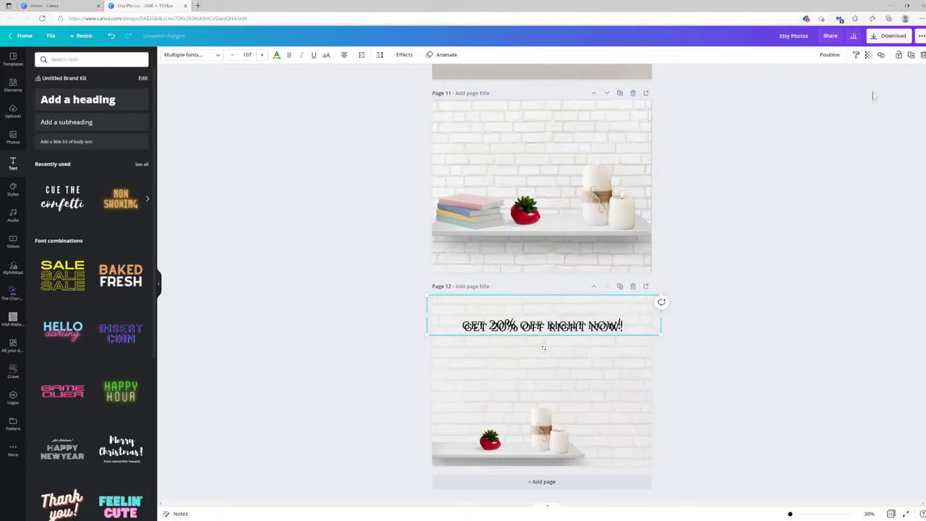
drag(543, 325, 542, 371)
click(597, 371)
Step: Replace the duplicated heading's text with "Type this link into your browser for an automatic discount code!"
drag(622, 371, 458, 366)
text(Ty)
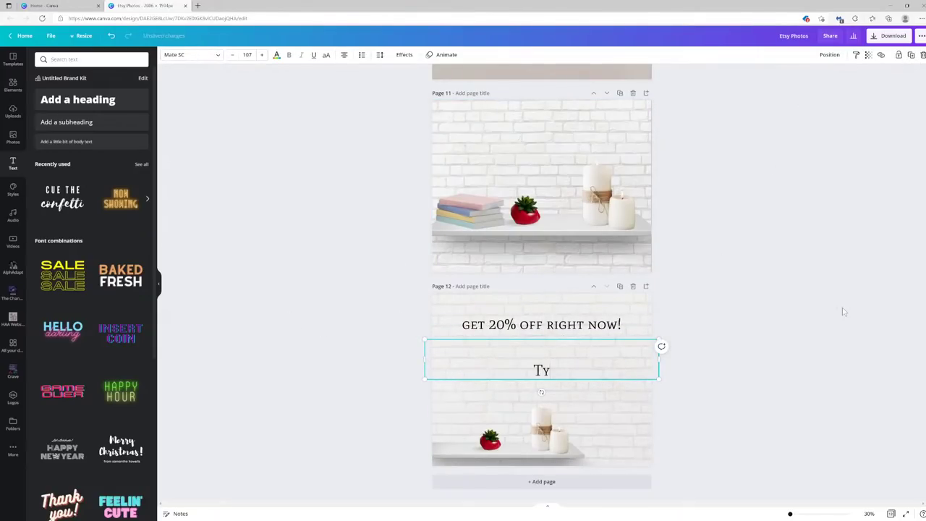
text(pe this link into your br)
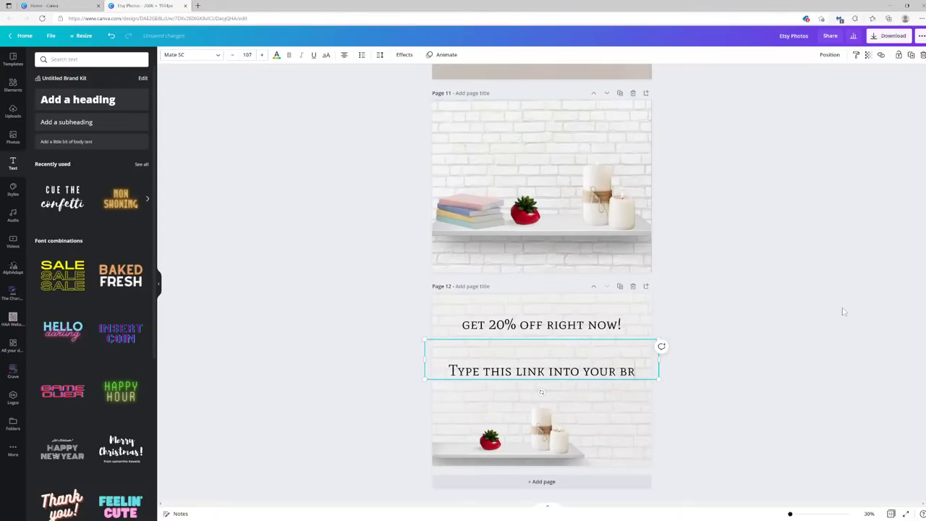
text(owser fo)
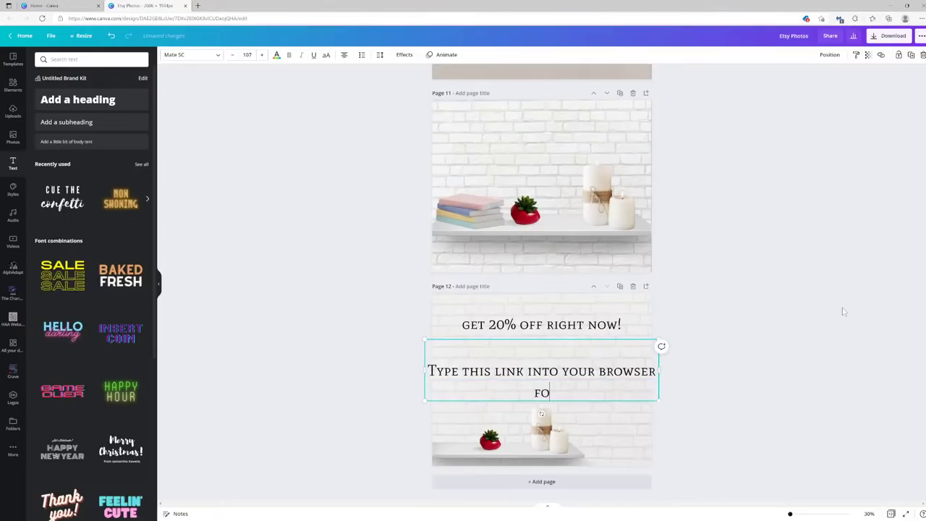
text(rt)
key(BackSpace)
text(an auto)
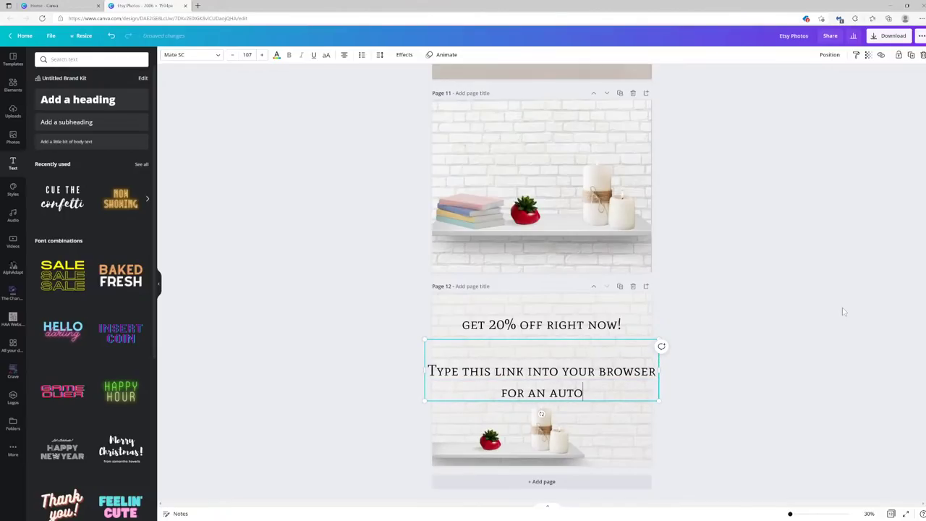
text(matic dis)
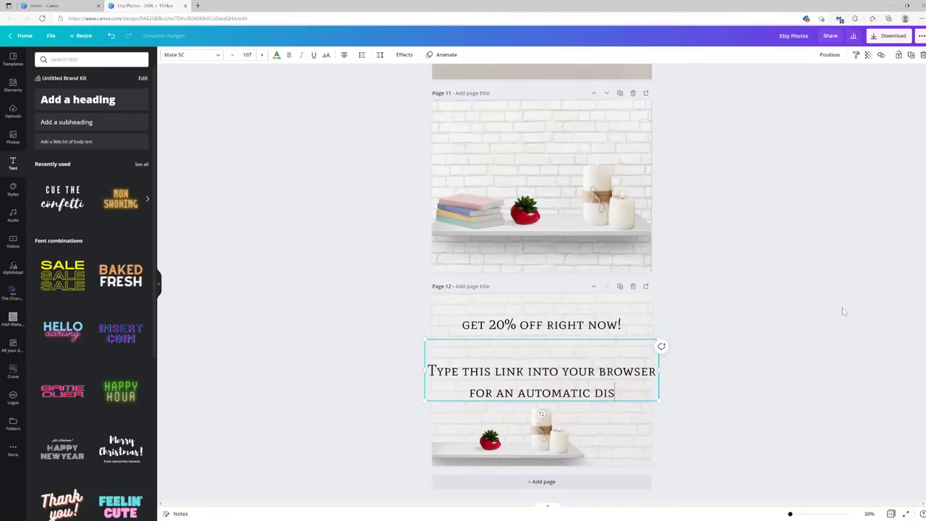
text(count coc)
key(BackSpace)
text(de)
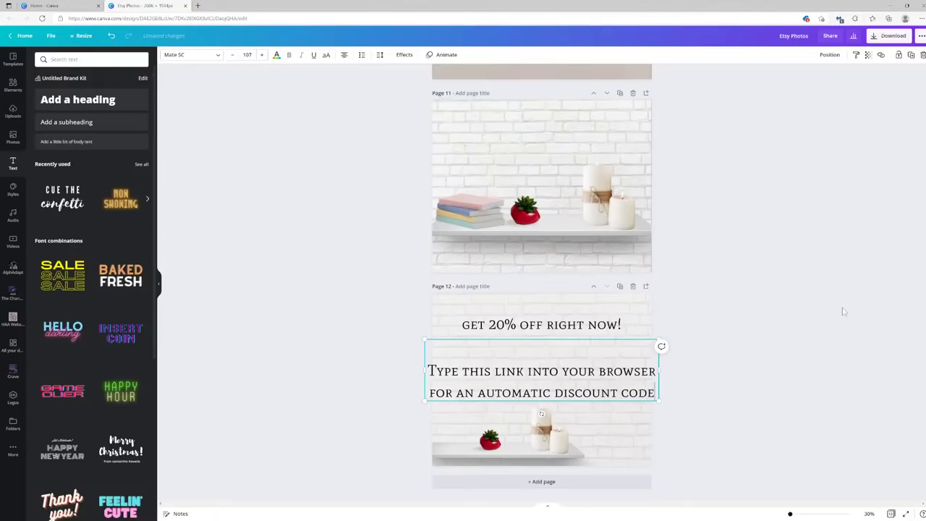
text(!)
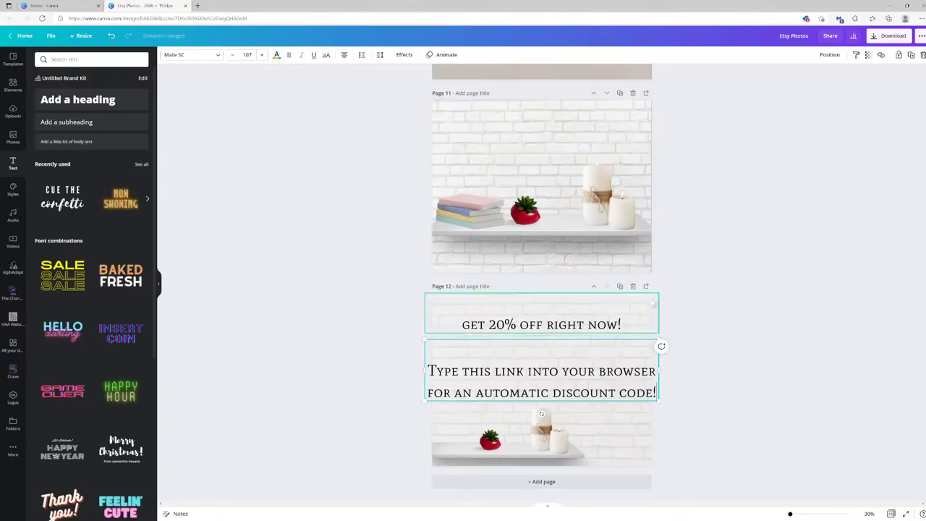
Step: Shrink the link instruction text to size 76.4 and centre it directly beneath the 20% off heading
drag(662, 399, 614, 384)
click(728, 378)
drag(728, 378, 538, 354)
click(663, 340)
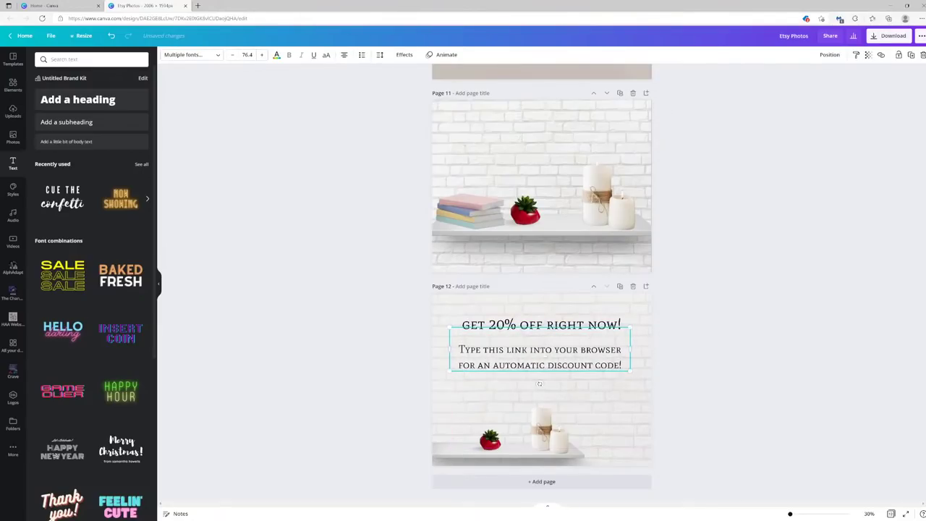
click(570, 360)
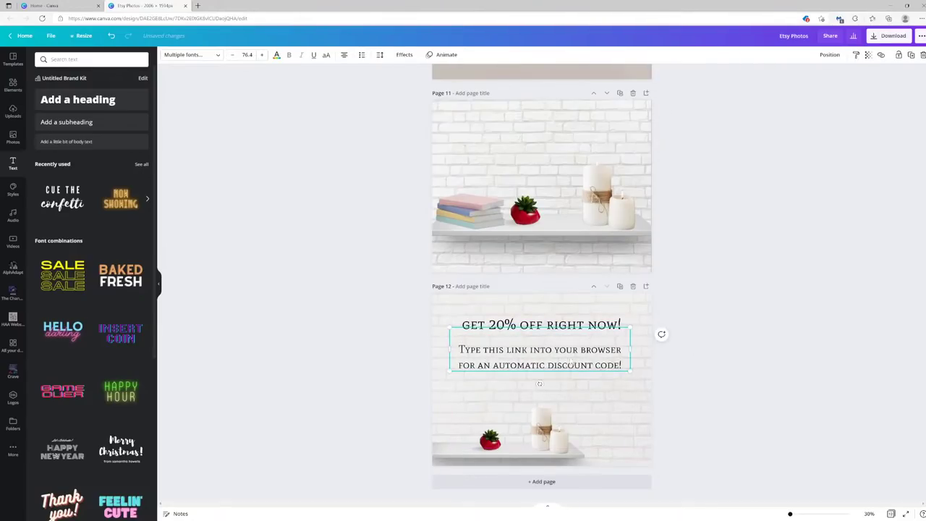
click(912, 56)
drag(559, 375, 567, 392)
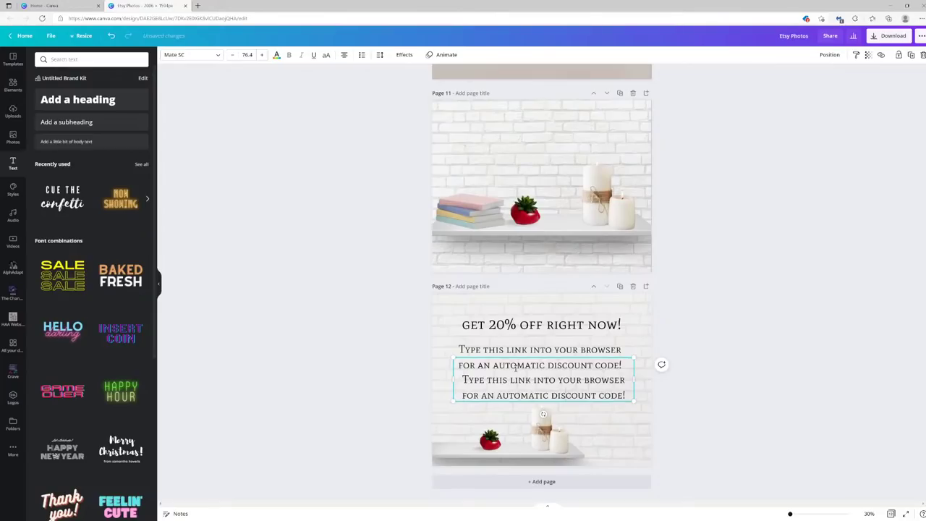
drag(624, 395, 389, 360)
text(w)
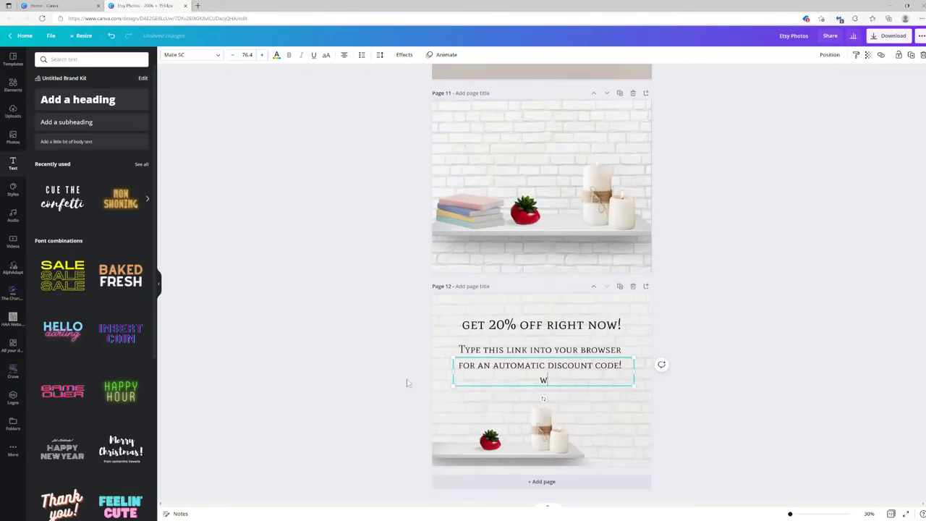
text(ww.bigbootybois.vip/discount)
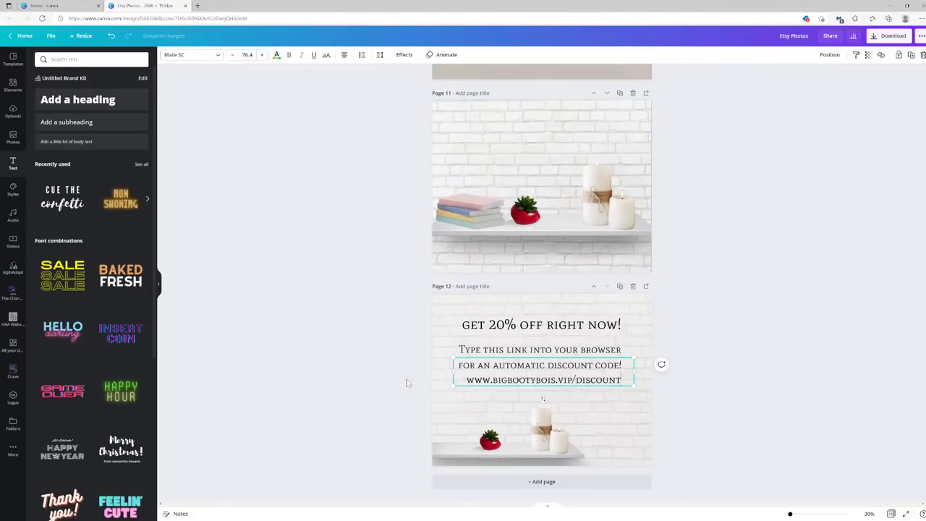
Step: Scale down the web address text and centre it between the instruction text and the candles on page 12
click(552, 394)
click(550, 380)
drag(549, 380, 546, 394)
drag(628, 400, 560, 391)
click(712, 384)
click(687, 425)
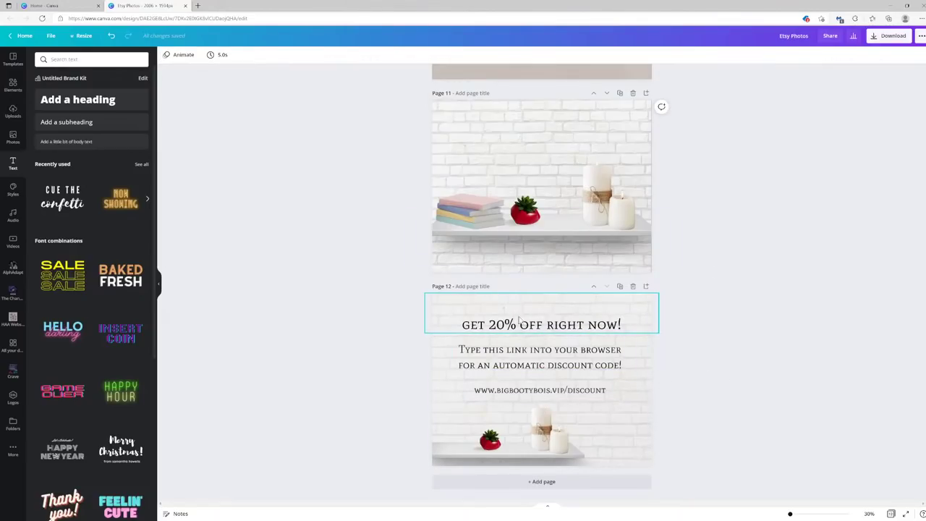
Step: Change the 20% off heading's text colour to the default dark grey
click(541, 323)
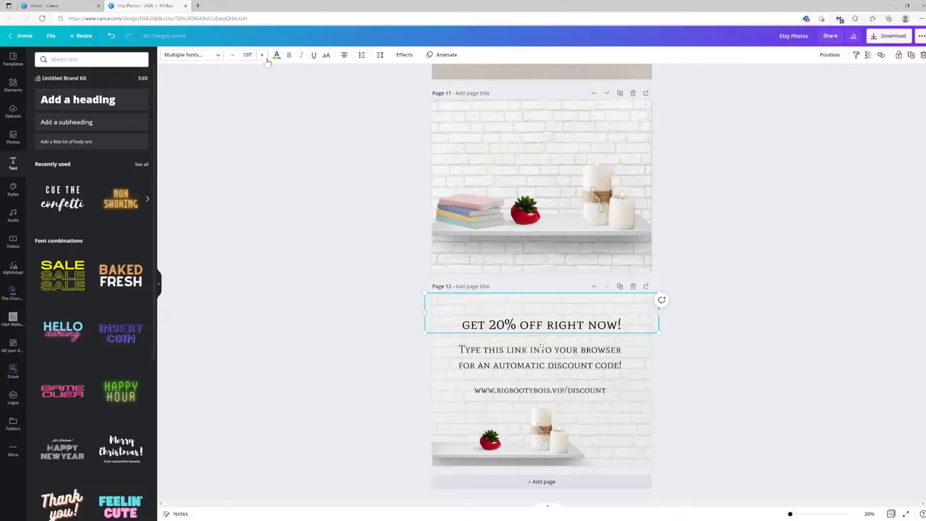
click(276, 56)
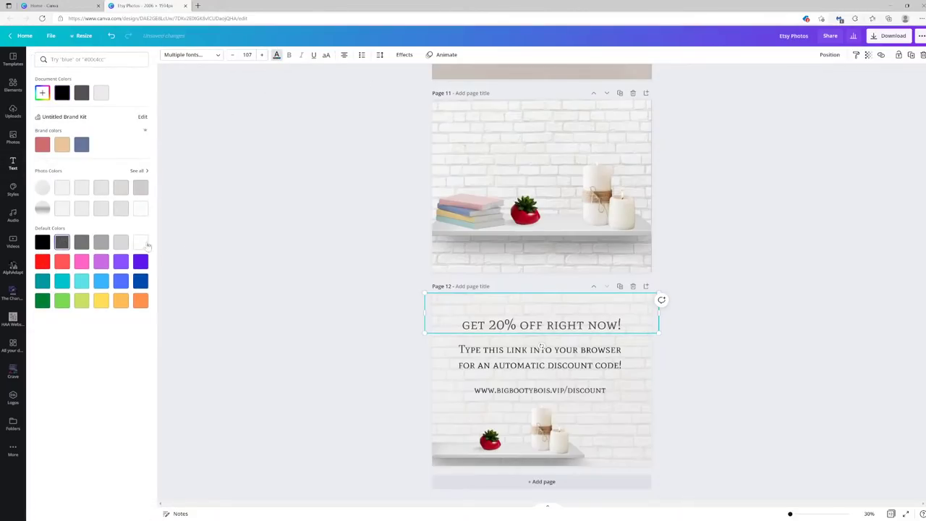
key(Escape)
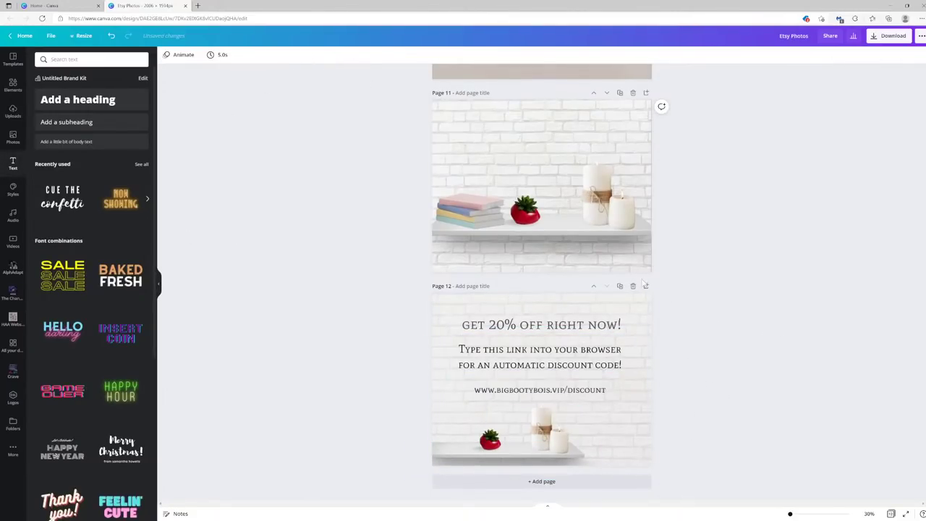
Step: Duplicate page 12 and move the copy's shelf, planter and candles to the page's lower right corner
click(619, 287)
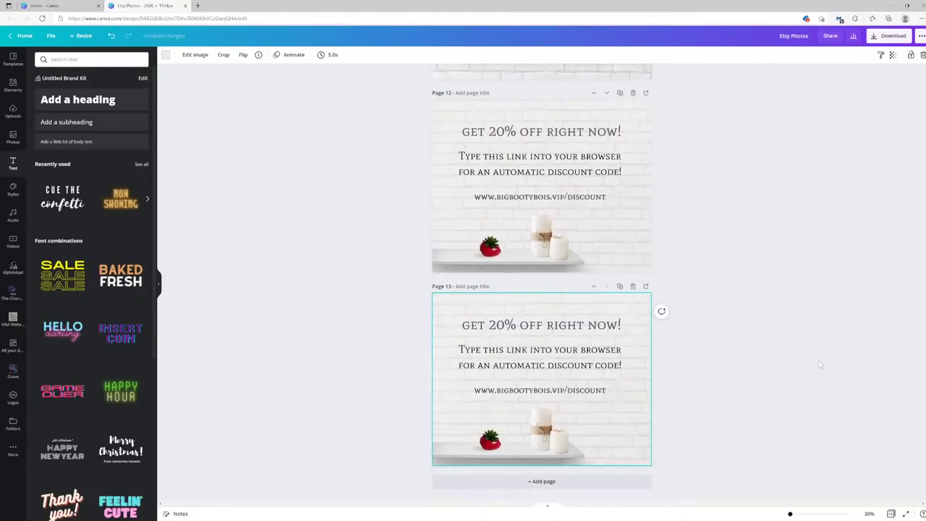
drag(373, 409, 618, 429)
click(735, 431)
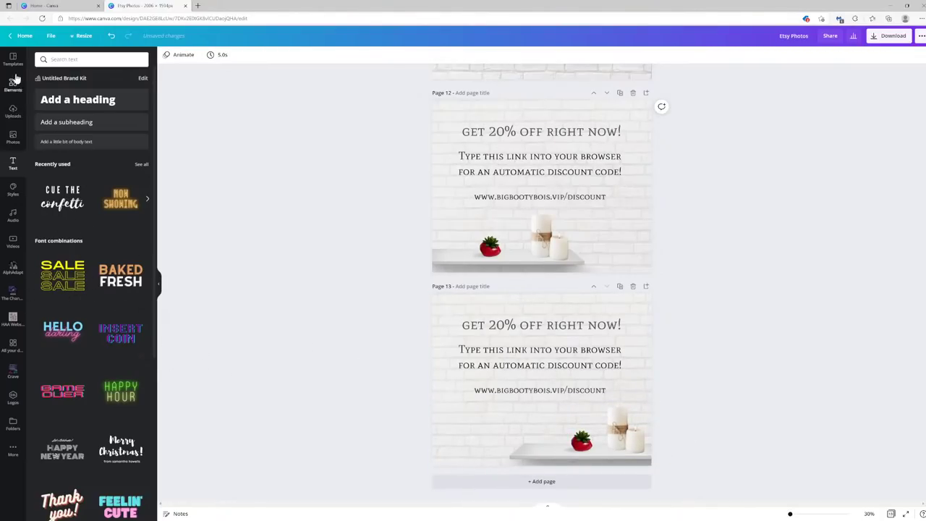
Step: Insert the pastel book pile photo and move it onto page 13 above the shelf
click(13, 111)
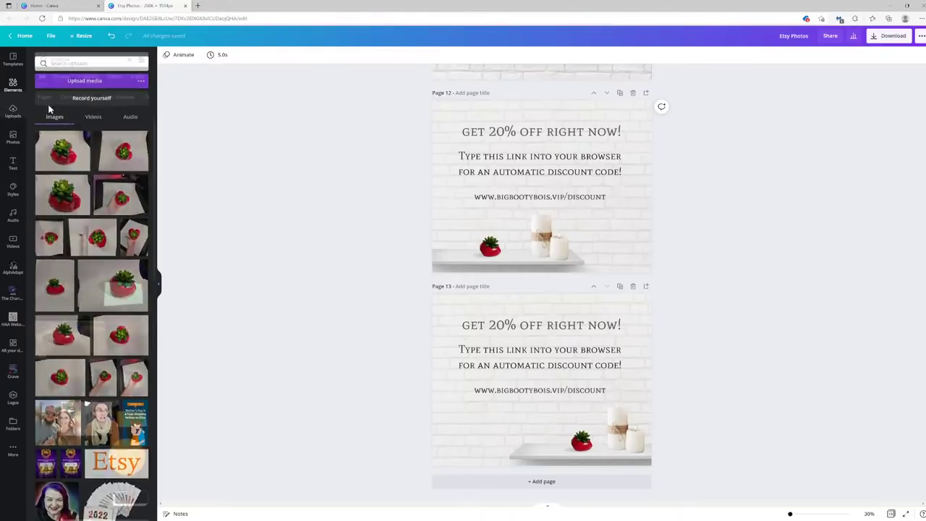
click(13, 85)
click(12, 141)
click(66, 87)
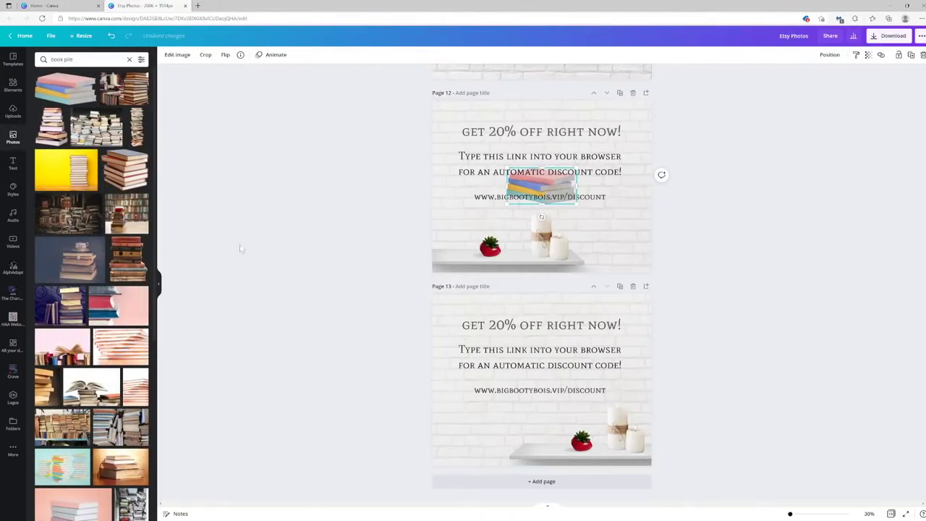
click(551, 189)
drag(551, 189, 522, 411)
Step: Scale down page 13's book pile and set it on the shelf to the left of the succulent planter
drag(551, 217, 551, 196)
key(Escape)
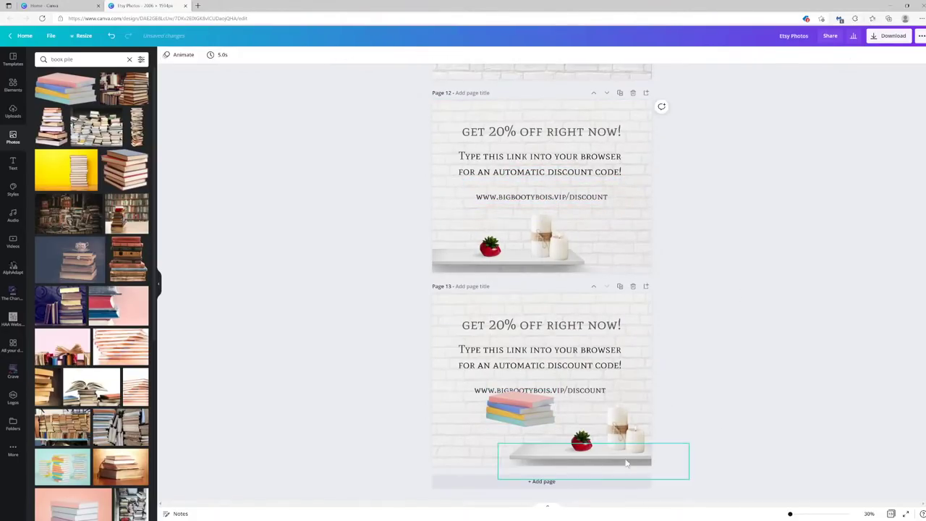
drag(790, 515, 793, 514)
click(550, 323)
drag(571, 311, 555, 409)
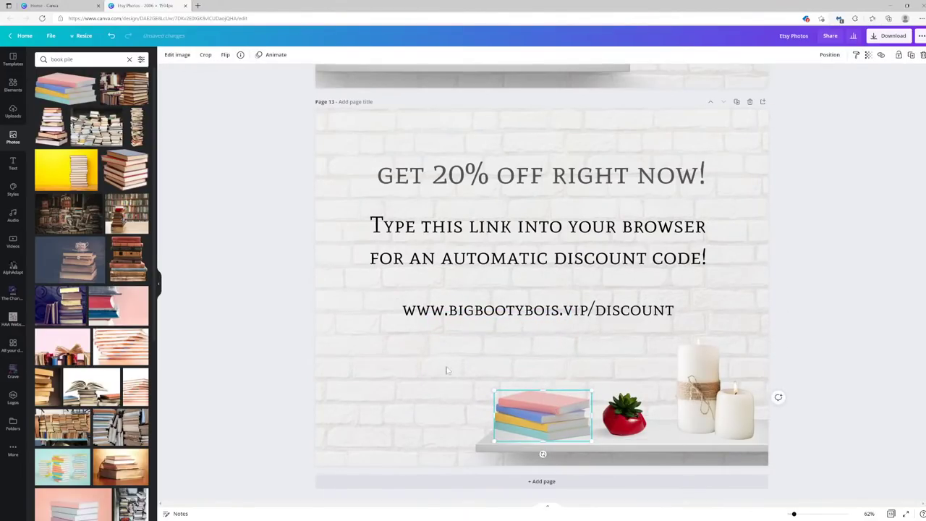
Step: Reduce the saturation and slightly raise the brightness of page 13's book pile image
click(178, 55)
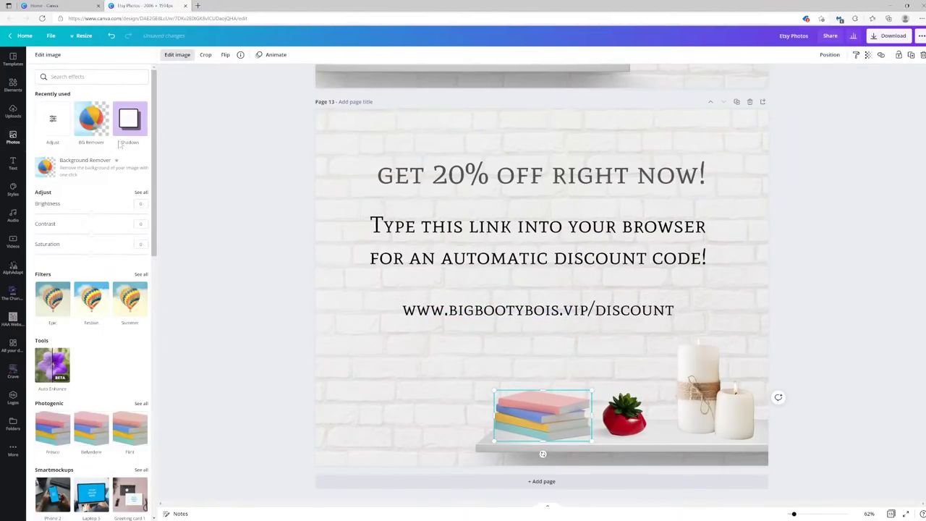
drag(92, 255, 67, 255)
drag(93, 215, 96, 215)
click(246, 242)
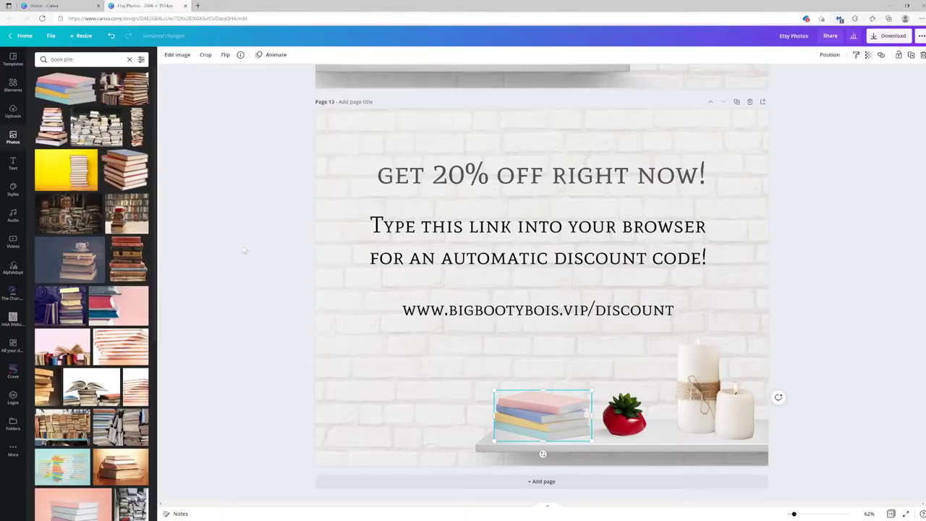
Step: Scale page 13's book pile down slightly further on the shelf beside the planter
click(562, 410)
drag(589, 392, 579, 394)
click(732, 396)
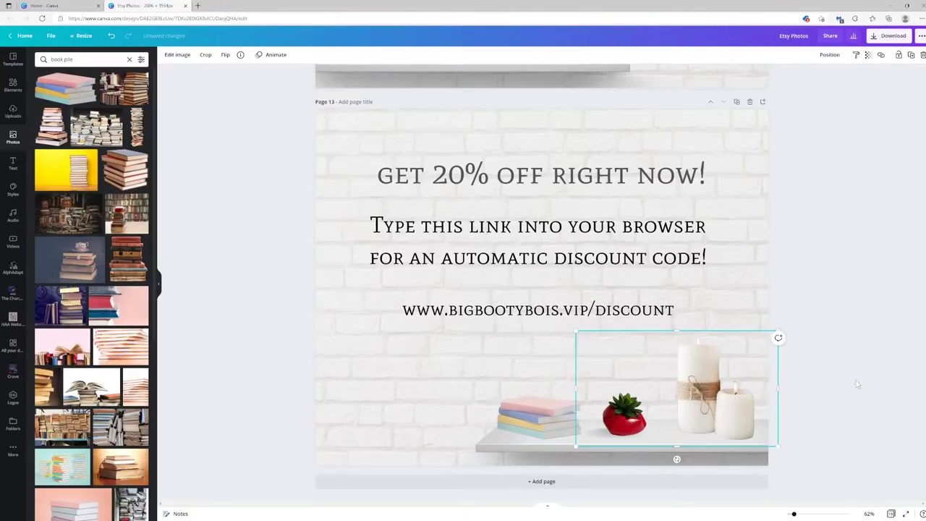
click(854, 322)
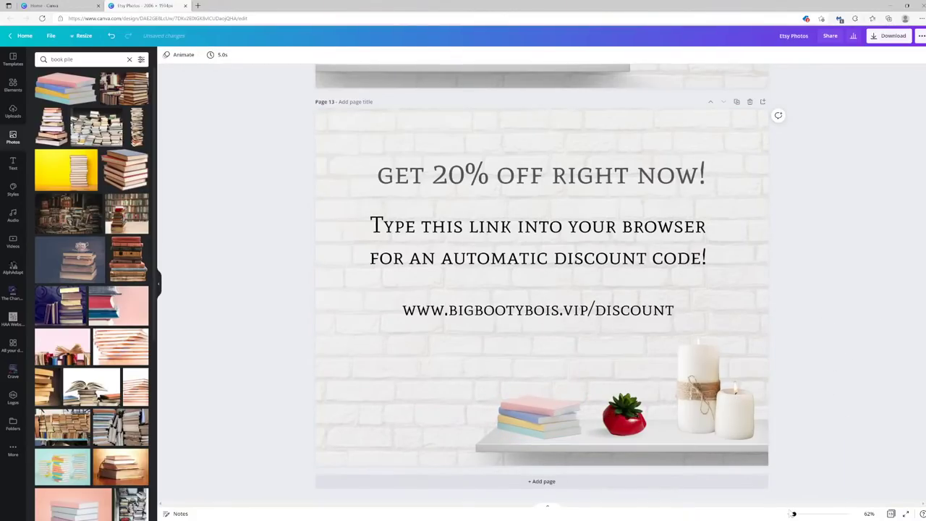
Step: Replace page 13's heading with "SHIPPING TIMES" and move it slightly higher on the page
drag(793, 514, 791, 514)
click(664, 258)
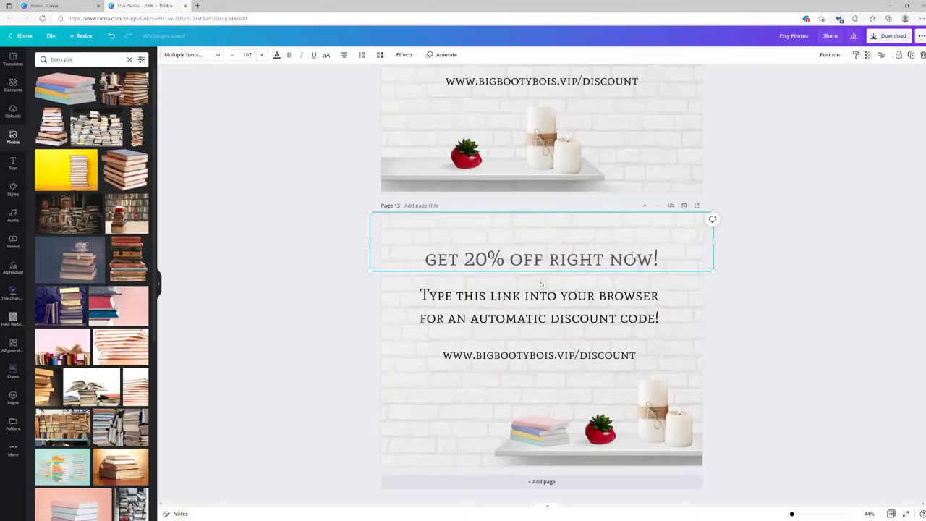
key(ctrl+shift+Left)
key(ctrl+shift+Left)
key(ctrl+shift+Left)
key(ctrl+shift+Left)
key(ctrl+shift+Left)
key(ctrl+shift+Left)
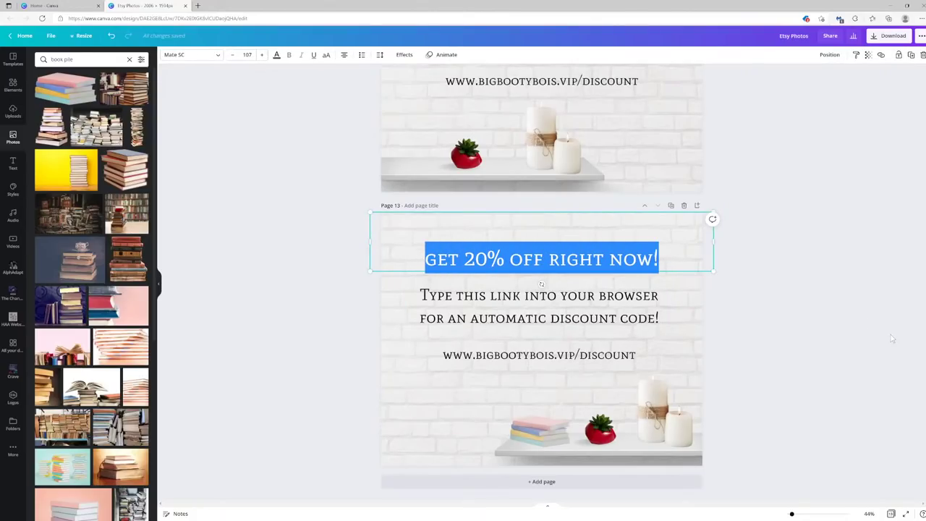
text(SHIPPING INFORM)
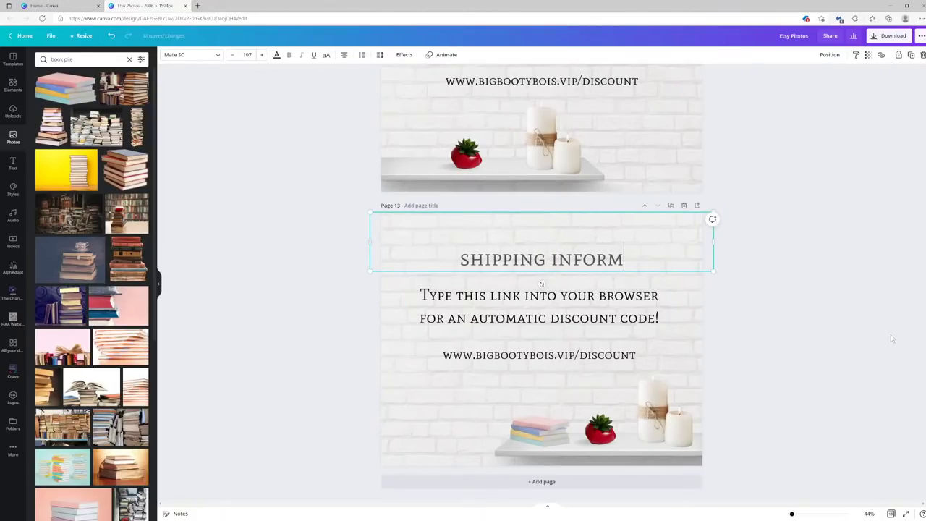
key(BackSpace)
key(BackSpace)
key(BackSpace)
key(BackSpace)
key(BackSpace)
key(BackSpace)
text(TIMES)
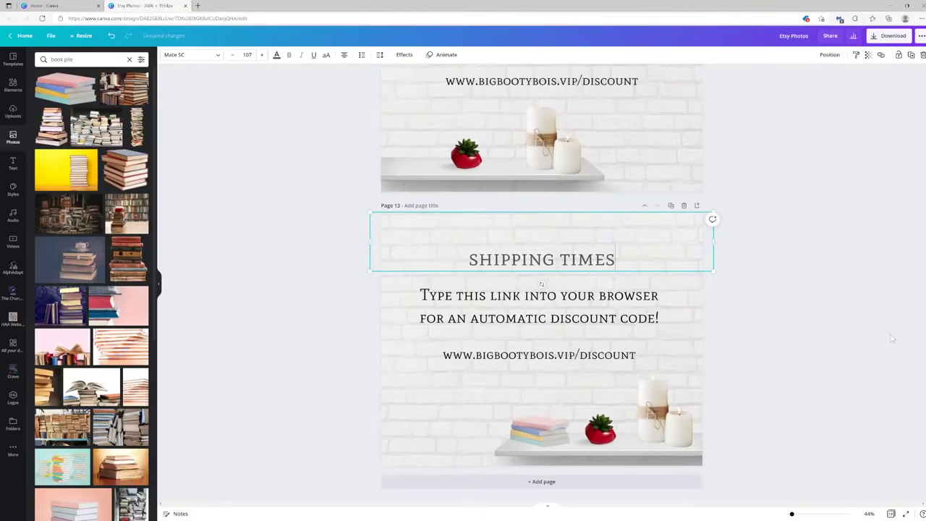
click(792, 286)
drag(599, 255, 597, 234)
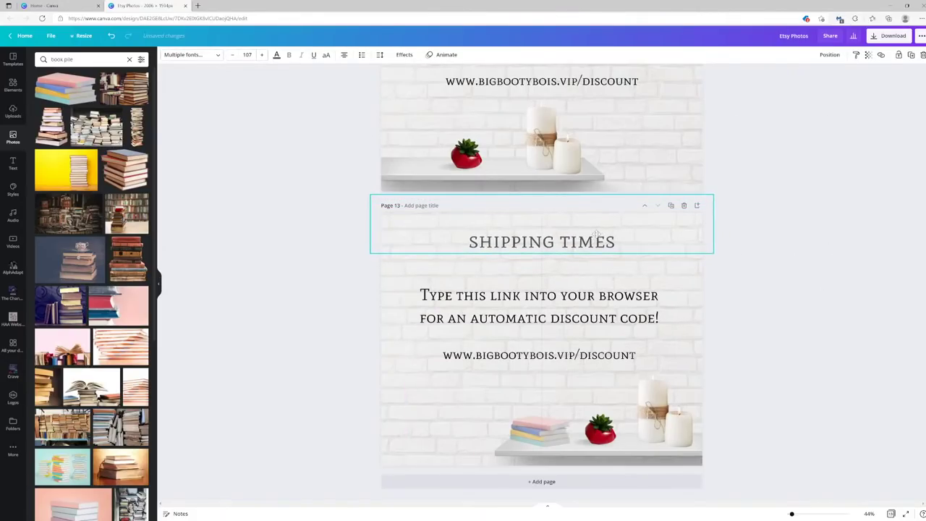
Step: Delete page 13's discount link and replace the body text with the lines "All orders ship in 2-3 business days" and "free US shipping"
click(611, 353)
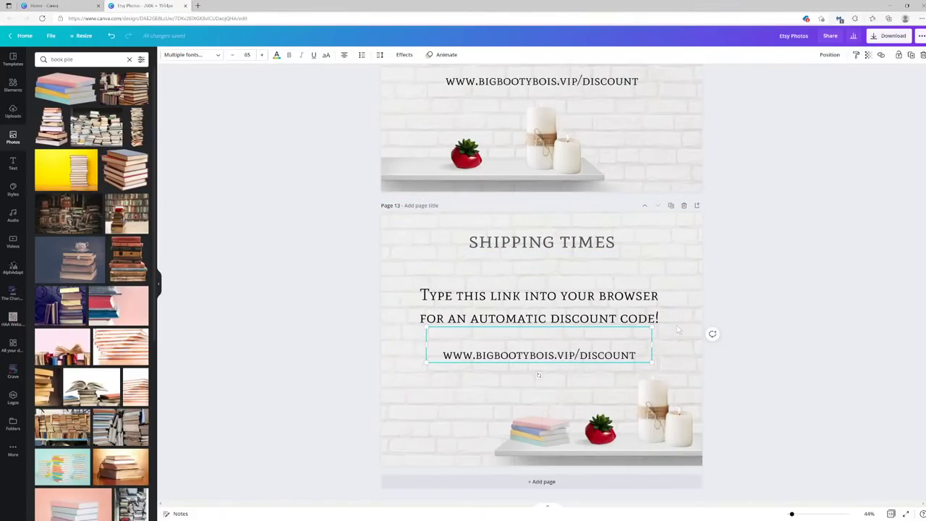
key(Delete)
click(629, 308)
drag(659, 318, 422, 295)
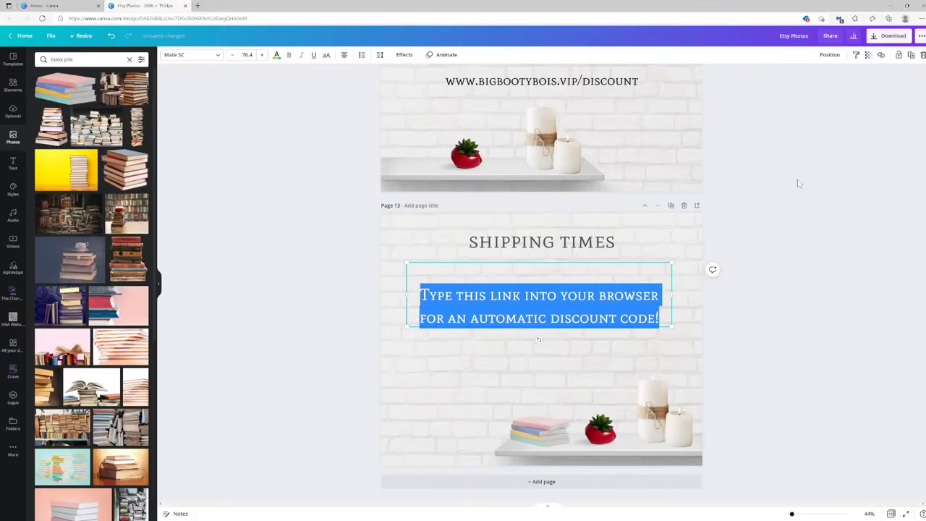
text(All orderse)
key(BackSpace)
text(ship in 2-3 a)
key(BackSpace)
text(business days)
key(Return)
text(free US shi)
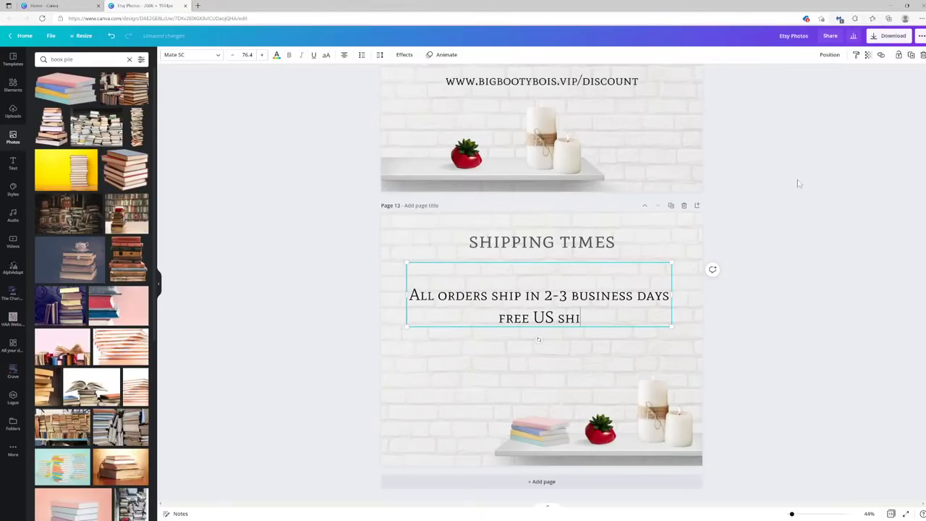
text(pping)
key(Return)
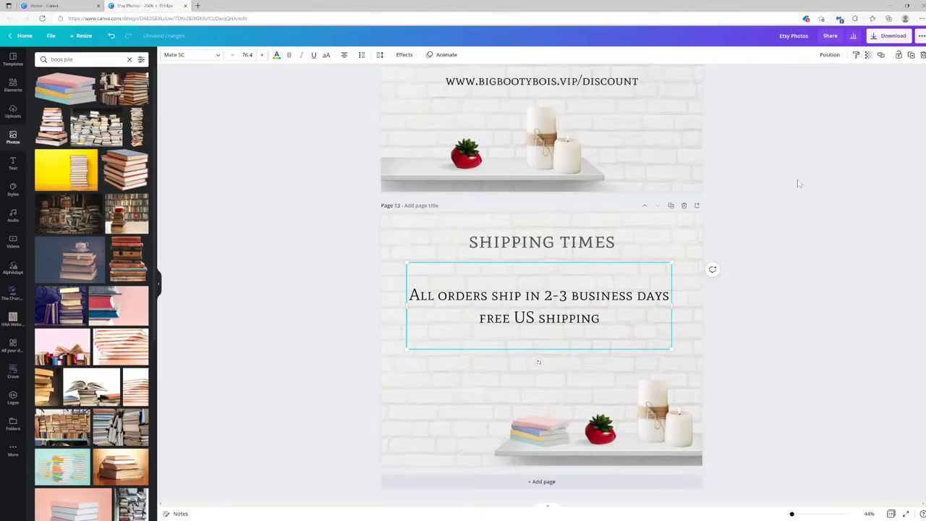
Step: Add "Comes gift wrapped" as the third line of page 13's body text
text(Comes gi)
text(f)
key(BackSpace)
text(gift wrapped)
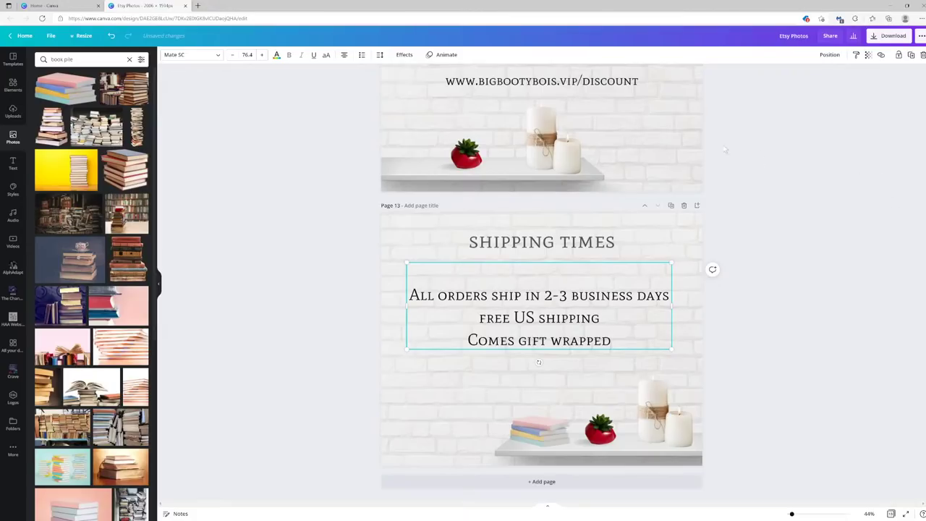
Step: Reword the third line as "Free gift wrapping" and capitalize the second line as "Free US shipping"
drag(621, 339, 398, 295)
drag(633, 344, 436, 309)
drag(515, 340, 464, 333)
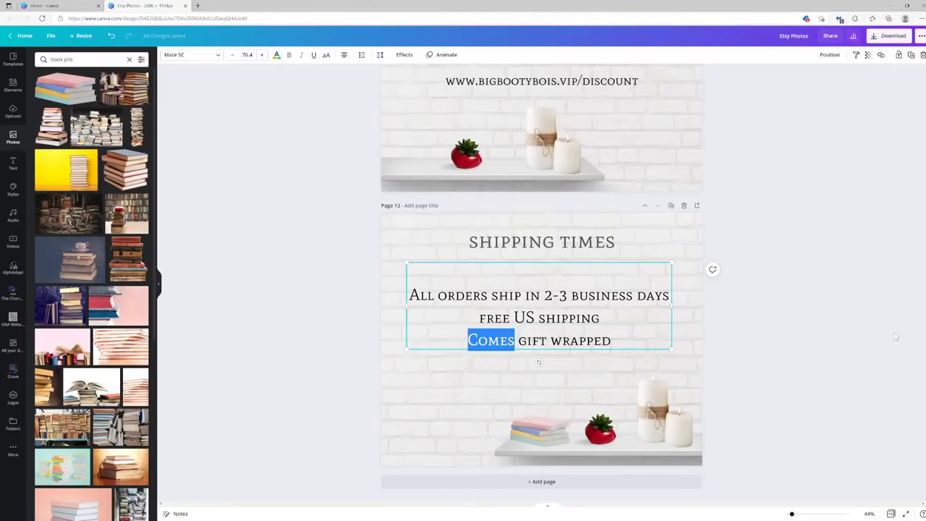
text(Free)
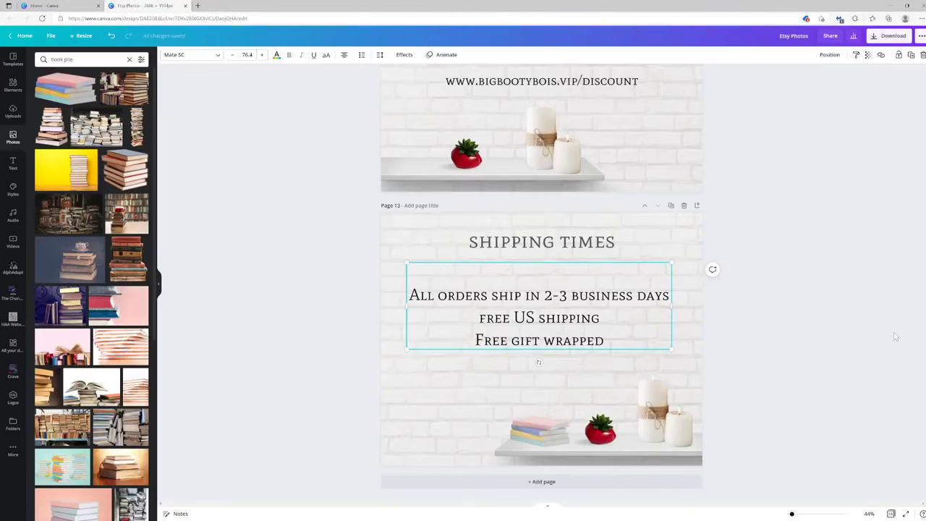
key(Delete)
key(Delete)
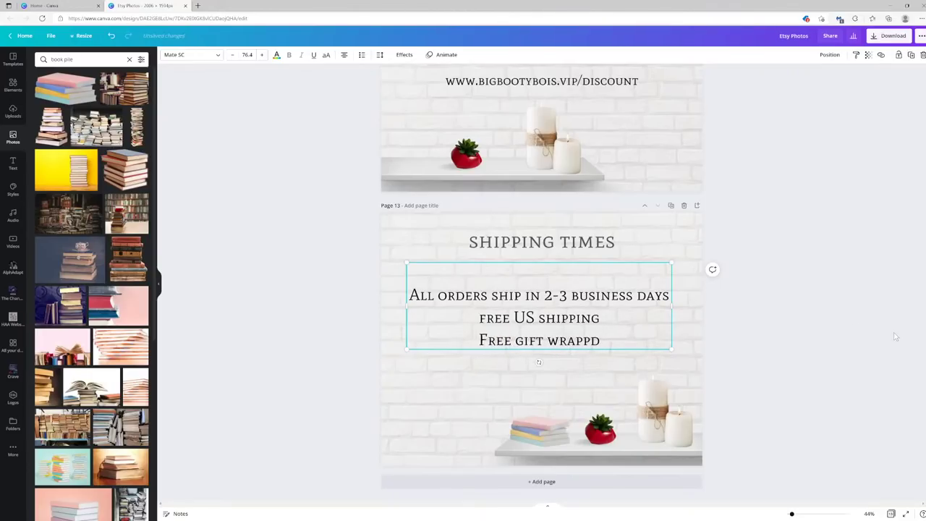
text(ing)
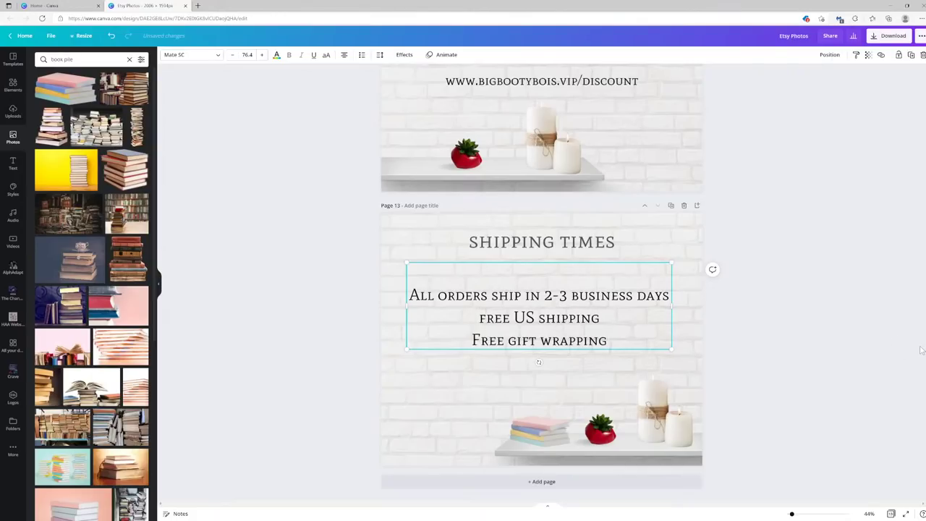
key(Delete)
text(F)
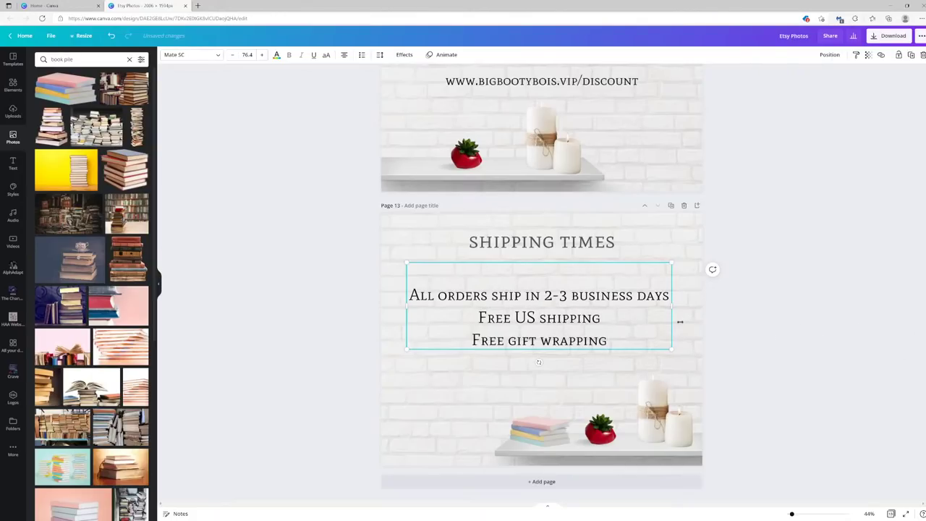
Step: Left-align page 13's body text, format it as a bulleted list and remove the empty first bullet
drag(631, 334, 405, 295)
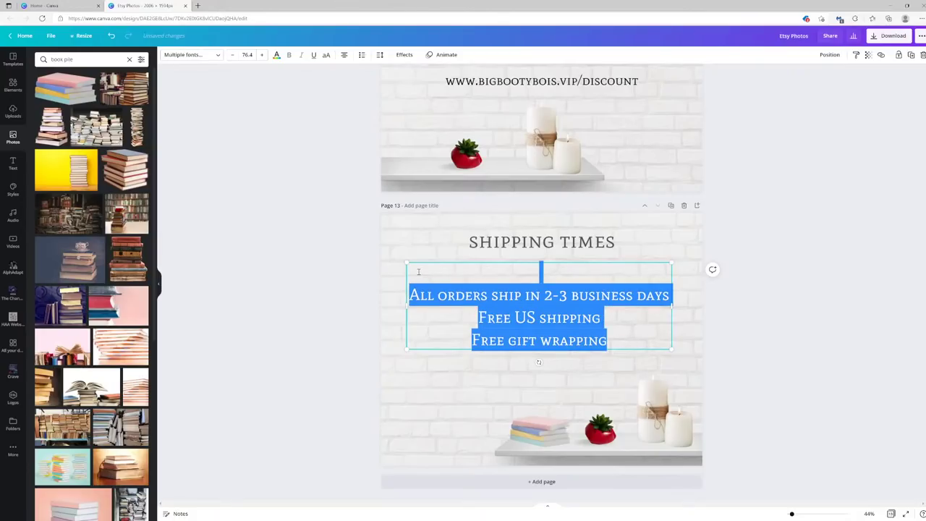
click(343, 55)
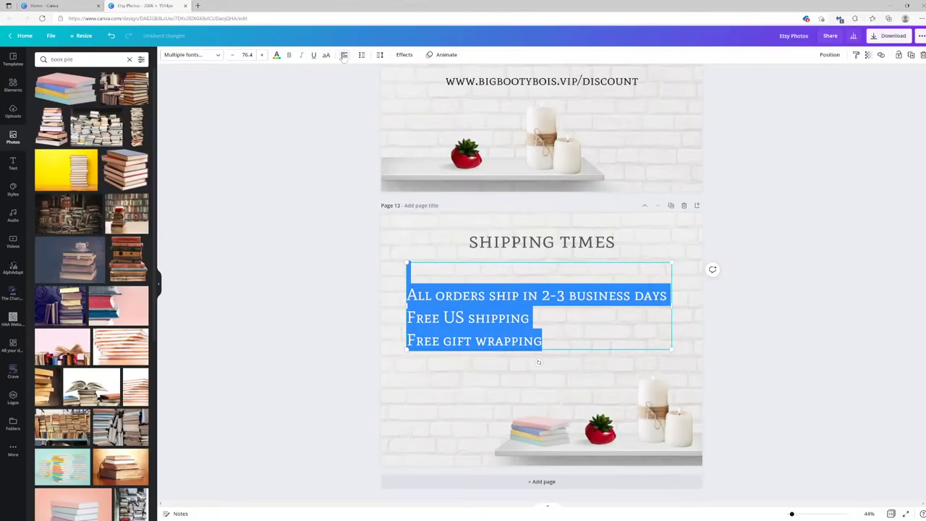
click(362, 54)
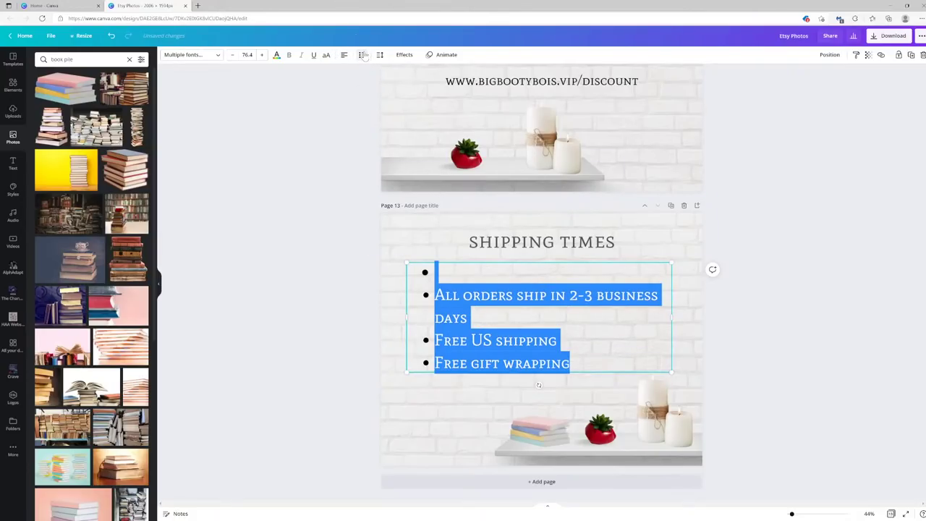
click(438, 275)
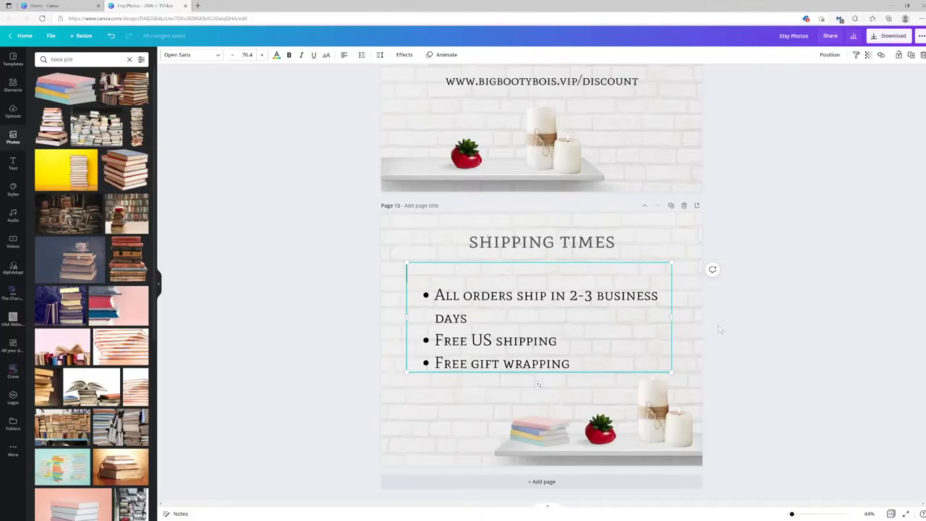
key(Delete)
Step: Recolor page 13's bulleted list dark gray to match the heading
drag(582, 341, 422, 279)
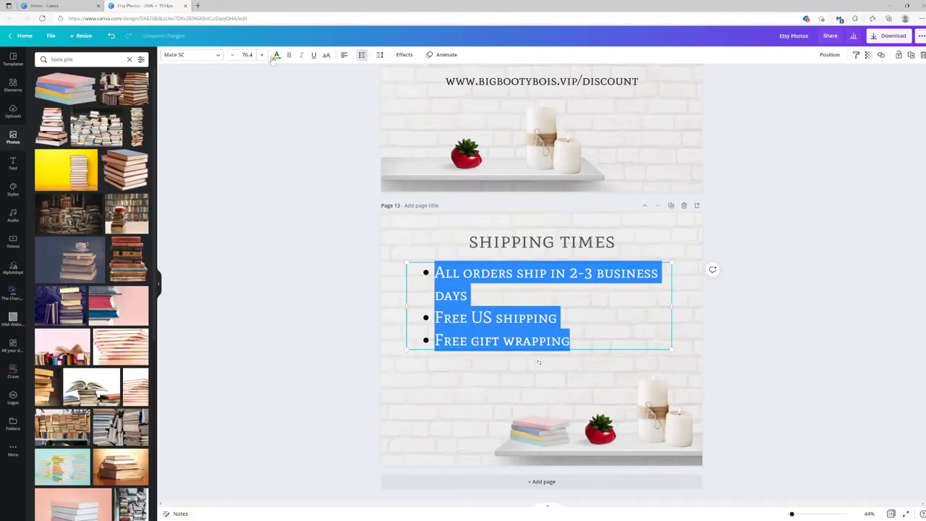
click(275, 56)
click(63, 242)
key(Escape)
click(279, 187)
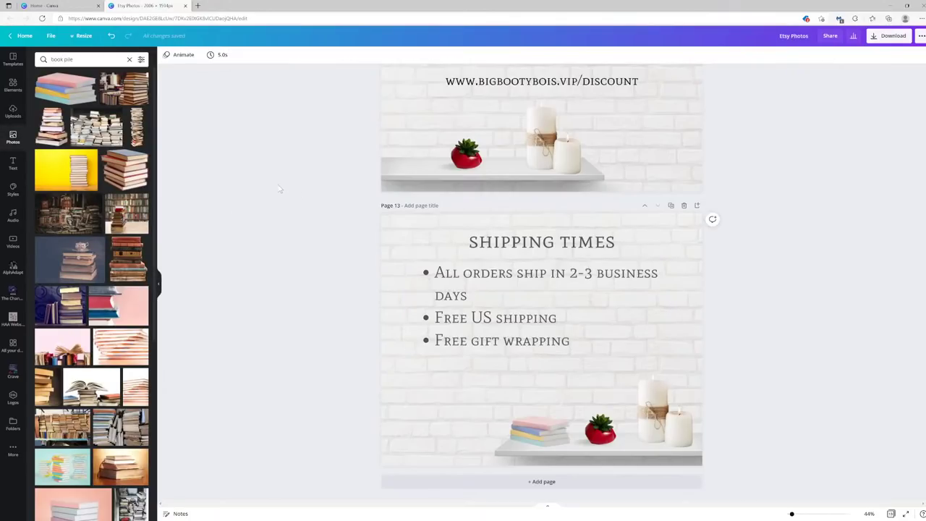
Step: Lower page 13's heading and bulleted list, and widen the list's text box so the first bullet fits on one line
drag(590, 295, 601, 315)
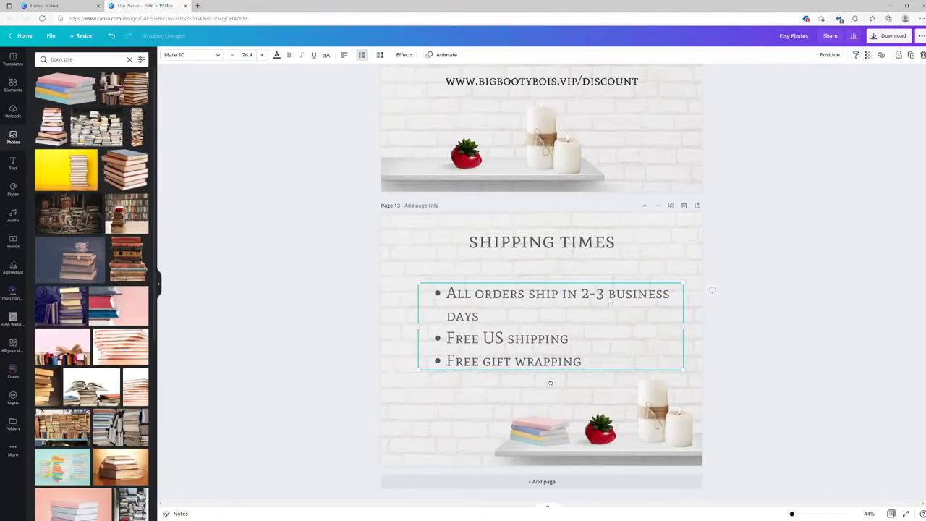
drag(542, 242, 542, 249)
click(566, 323)
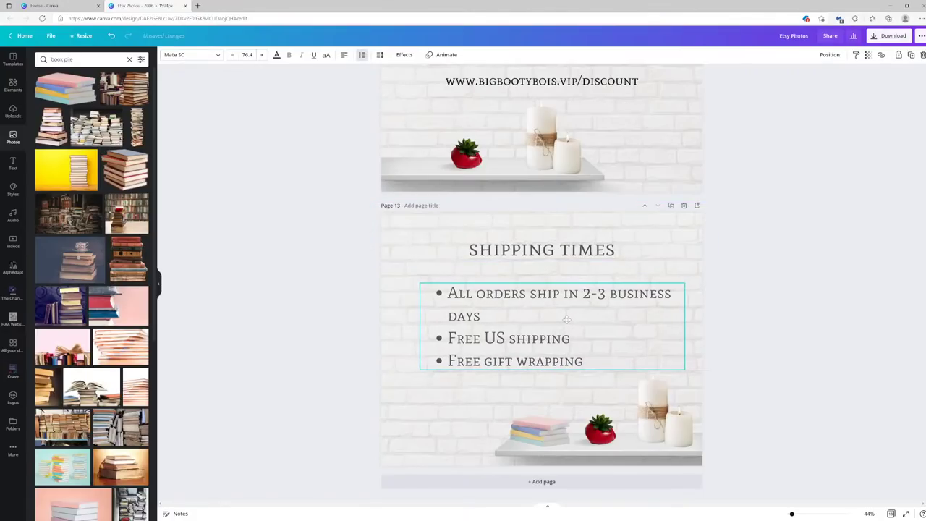
drag(566, 323, 570, 333)
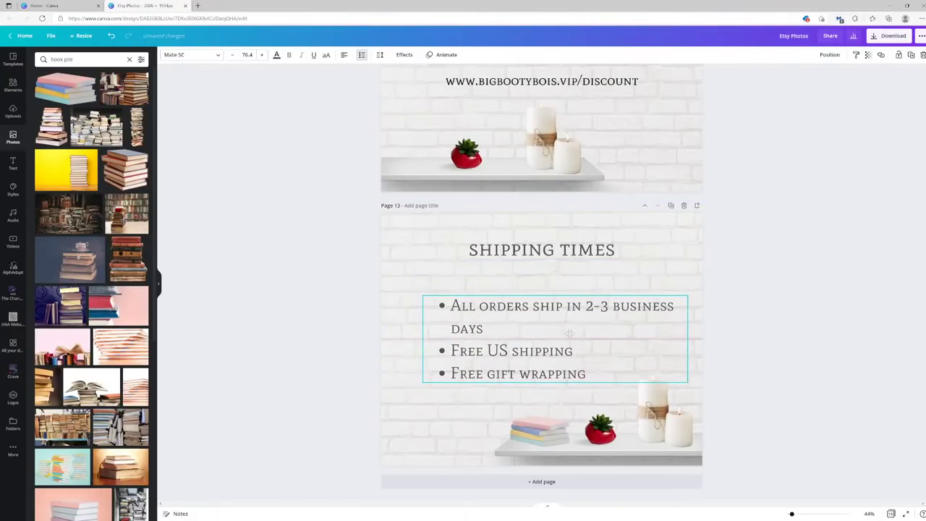
drag(694, 337, 723, 342)
drag(593, 332, 533, 333)
click(713, 219)
click(745, 363)
Step: Duplicate page 13, the shipping times page
scroll(728, 350, up, 15)
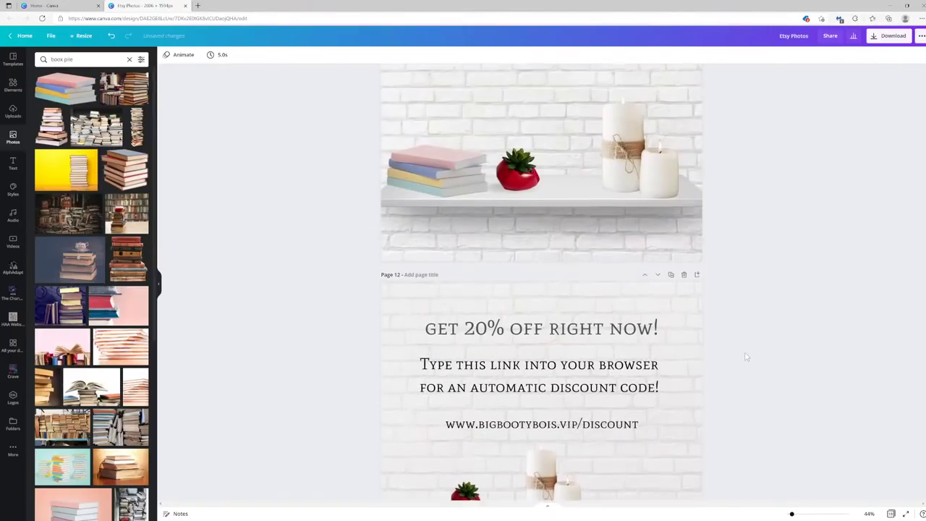
scroll(722, 346, up, 10)
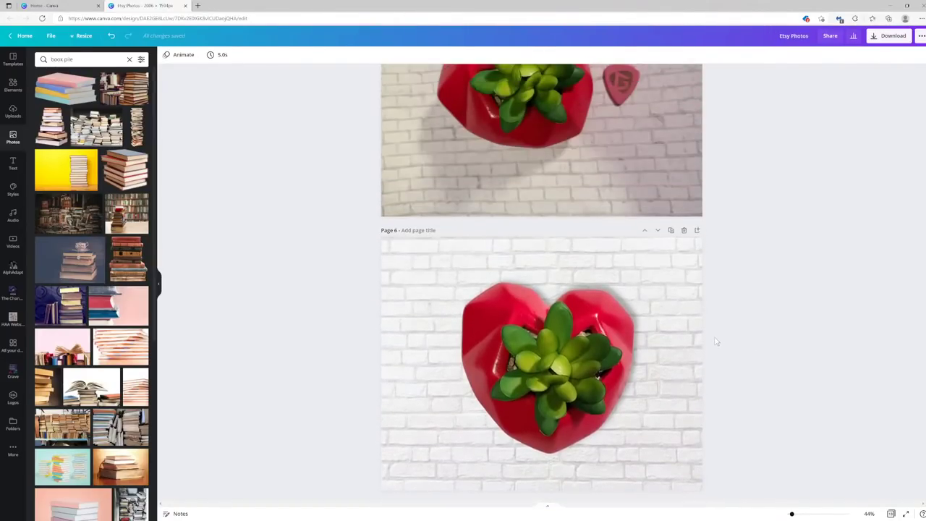
scroll(644, 290, down, 15)
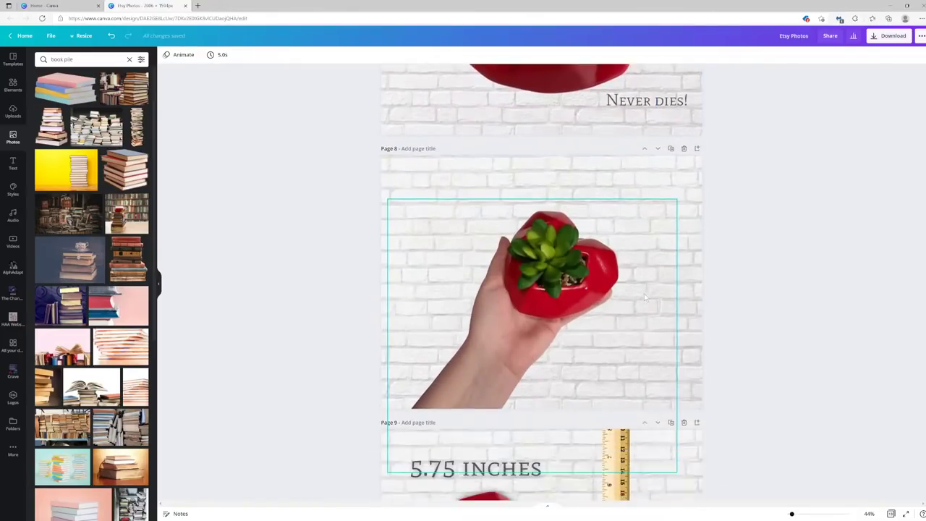
scroll(644, 300, down, 15)
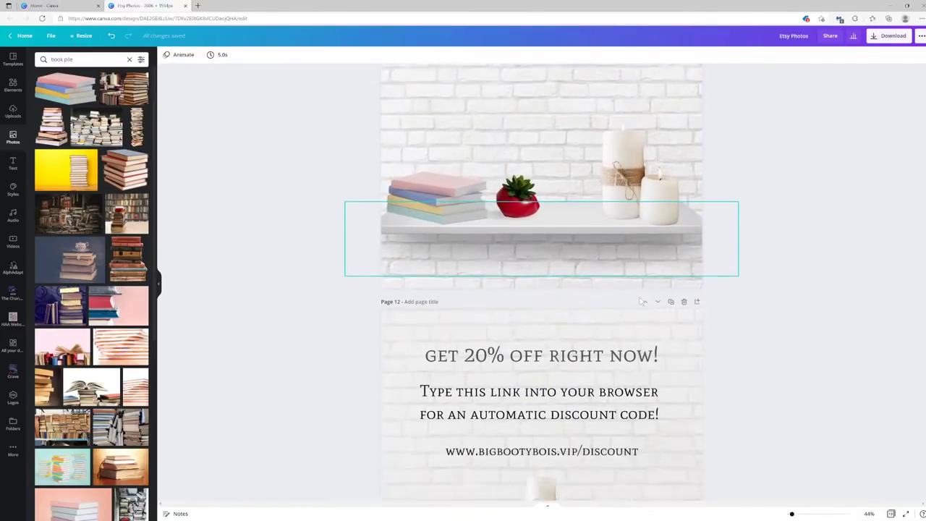
scroll(622, 293, down, 2)
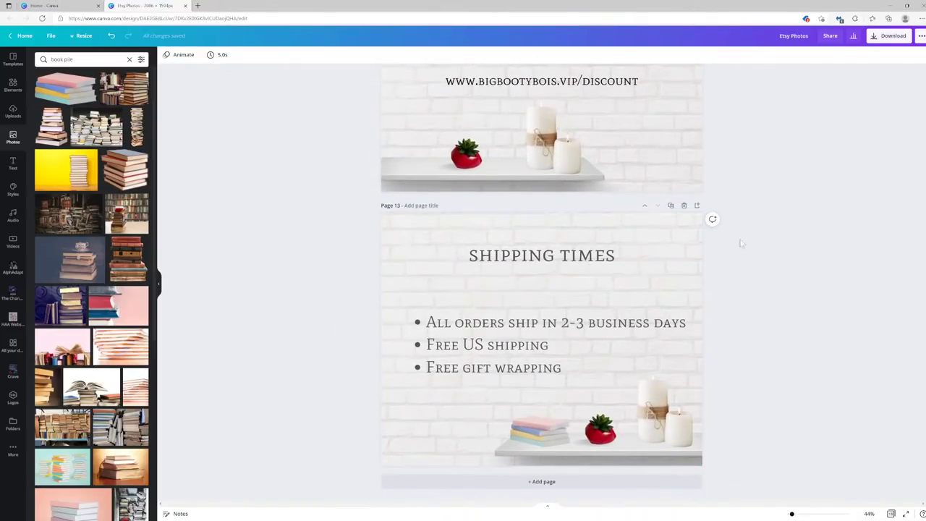
click(672, 207)
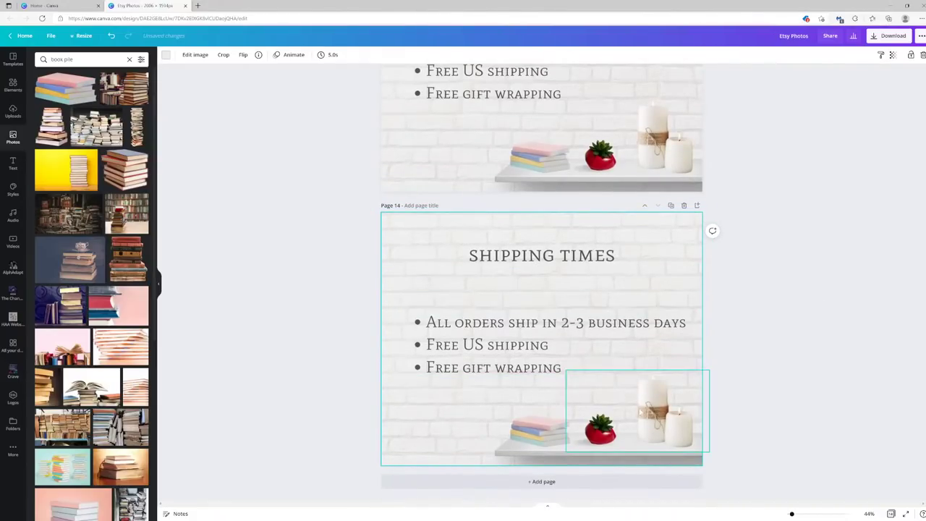
Step: Replace page 14's heading with "The house plant that never dies!"
click(584, 331)
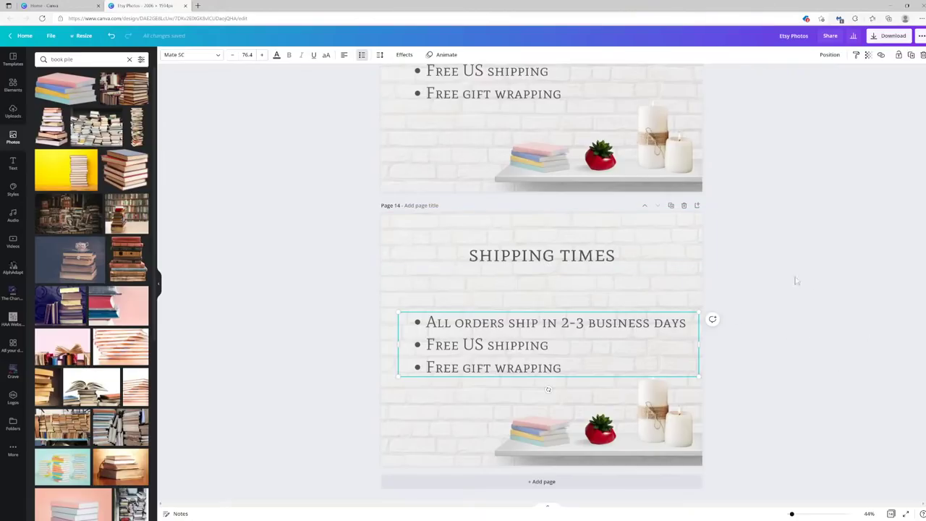
click(629, 253)
drag(628, 253, 439, 255)
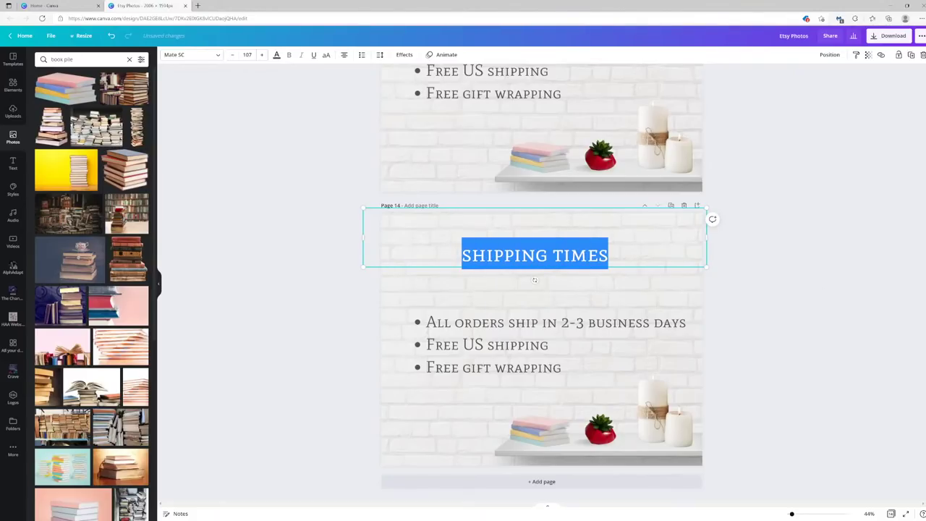
text(The hou)
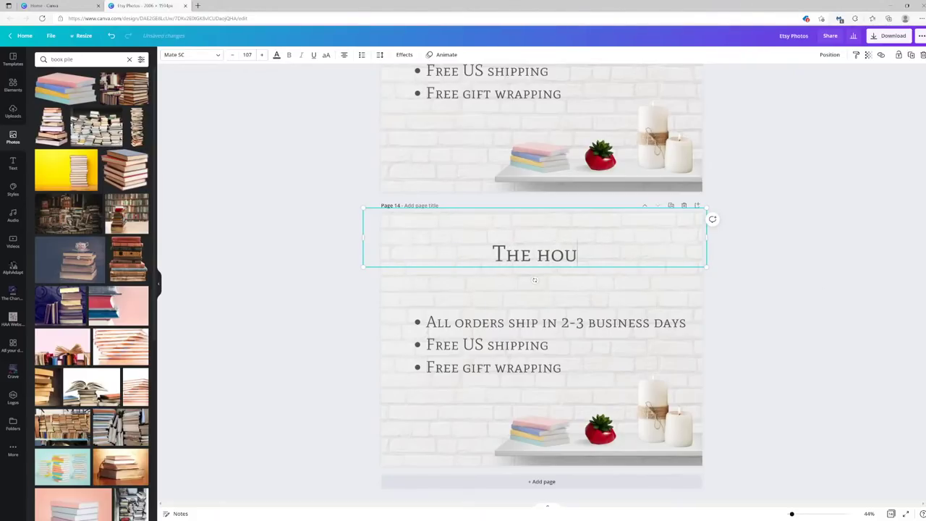
text(se plant th)
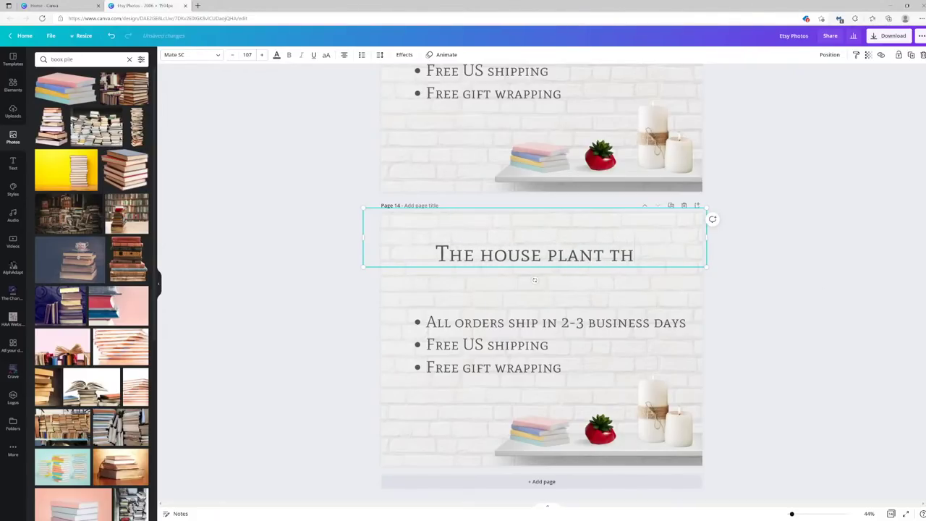
text(at nev)
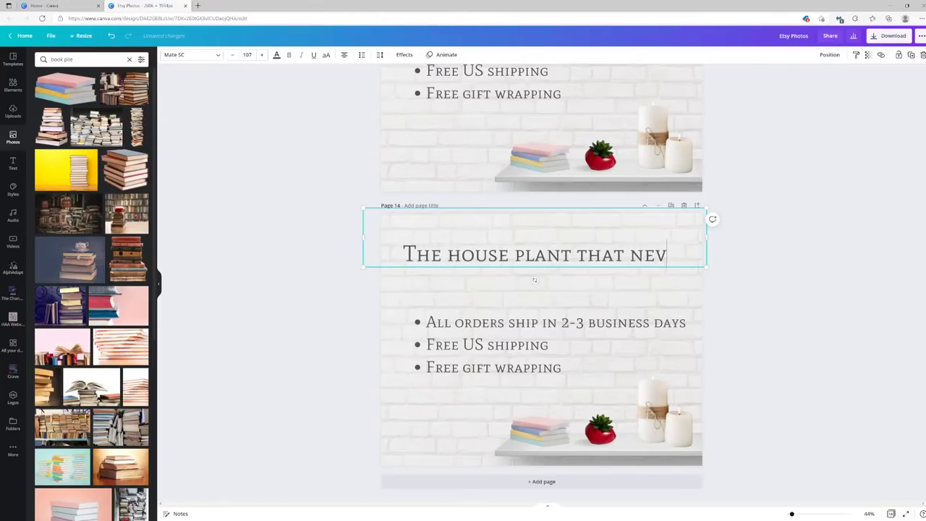
text(er dies!)
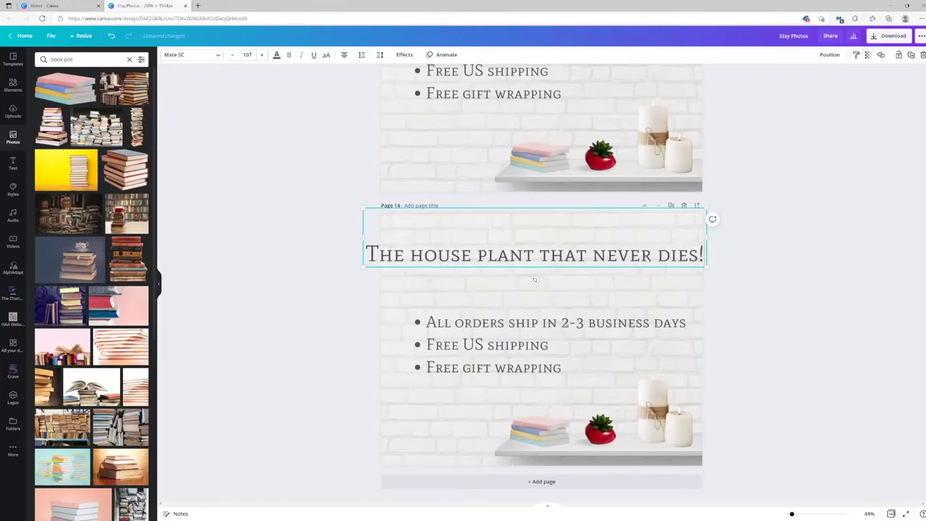
key(shift+Left)
key(Escape)
Step: Narrow page 14's heading box so the text wraps onto two lines, and center it across the page
drag(707, 236, 626, 238)
drag(579, 276, 610, 269)
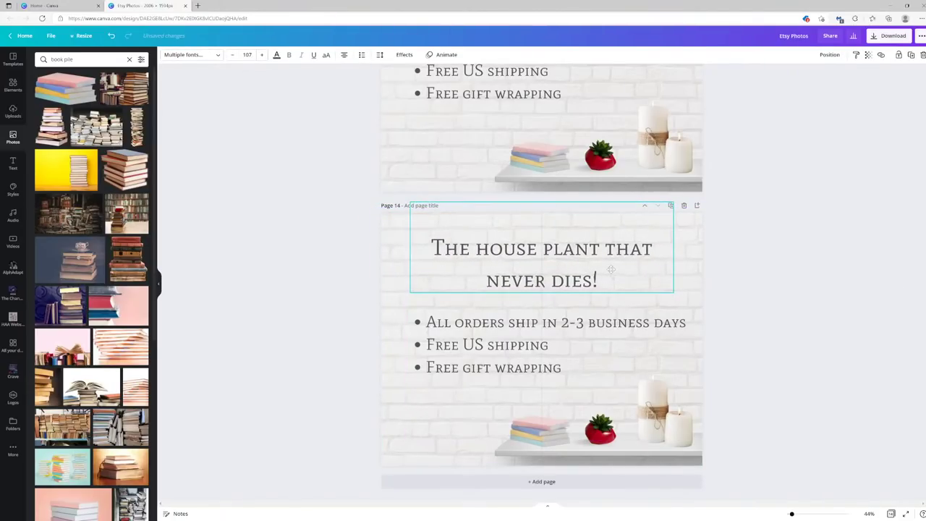
click(717, 282)
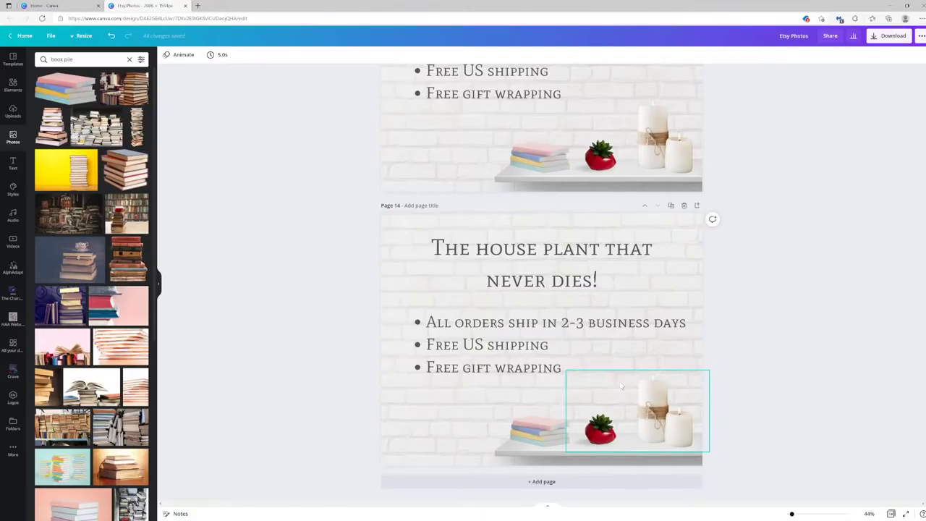
Step: Replace page 14's bulleted text with "The perfect gift for plant lovers who can't keep plants alive."
click(580, 354)
drag(563, 365, 418, 322)
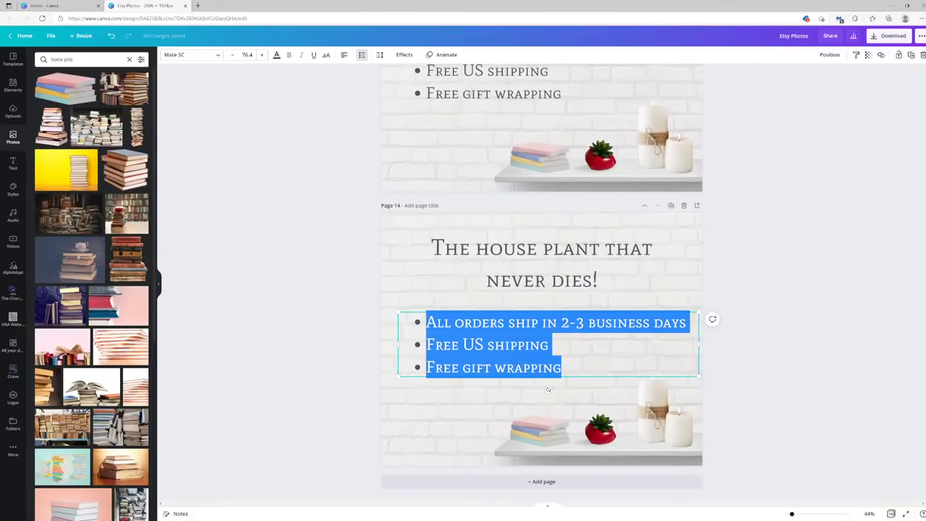
text(The perf)
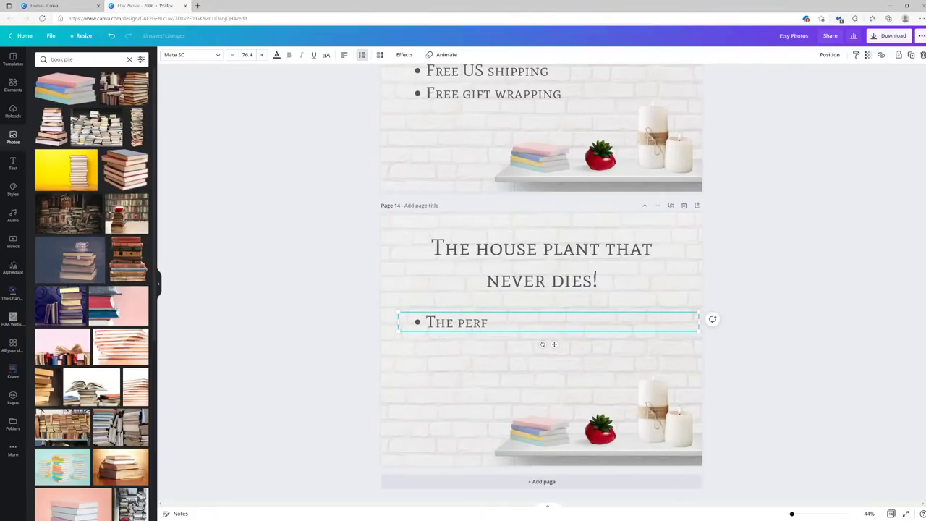
text(ect gift for)
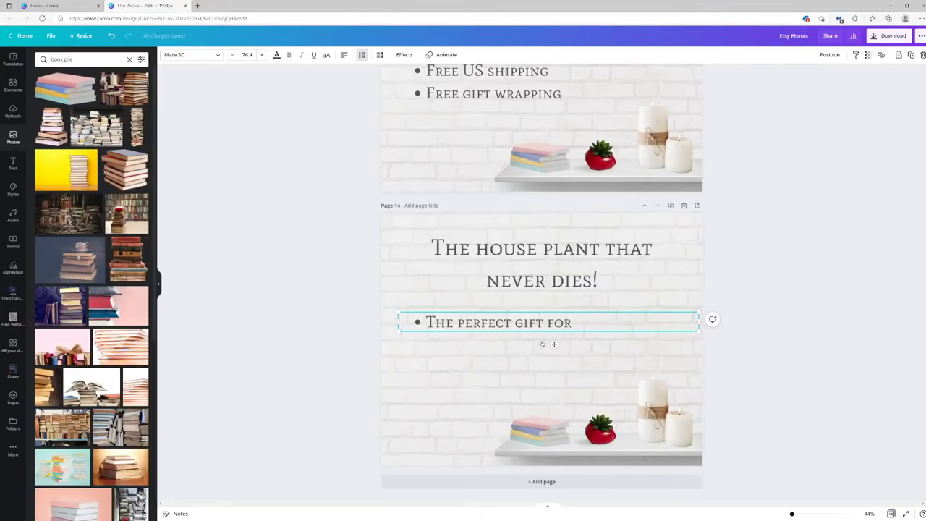
text( plant lovers who)
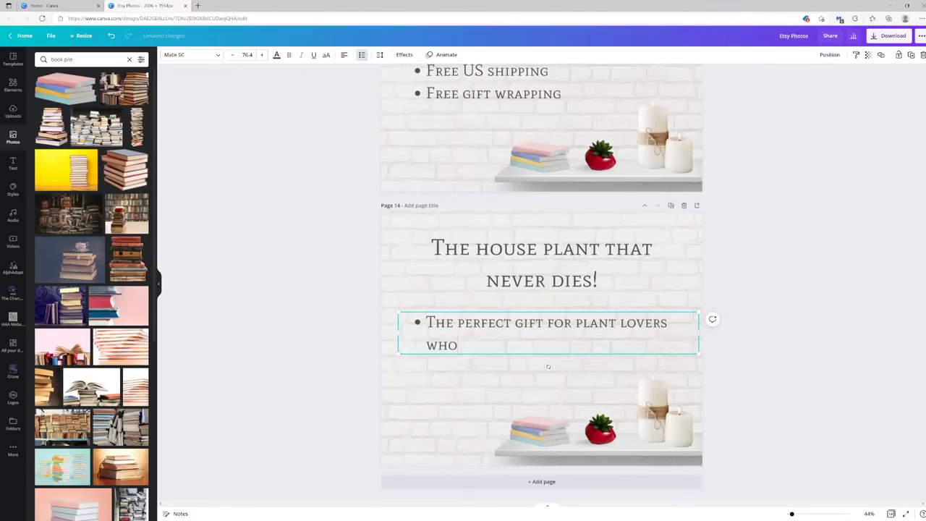
text( can't keep plant)
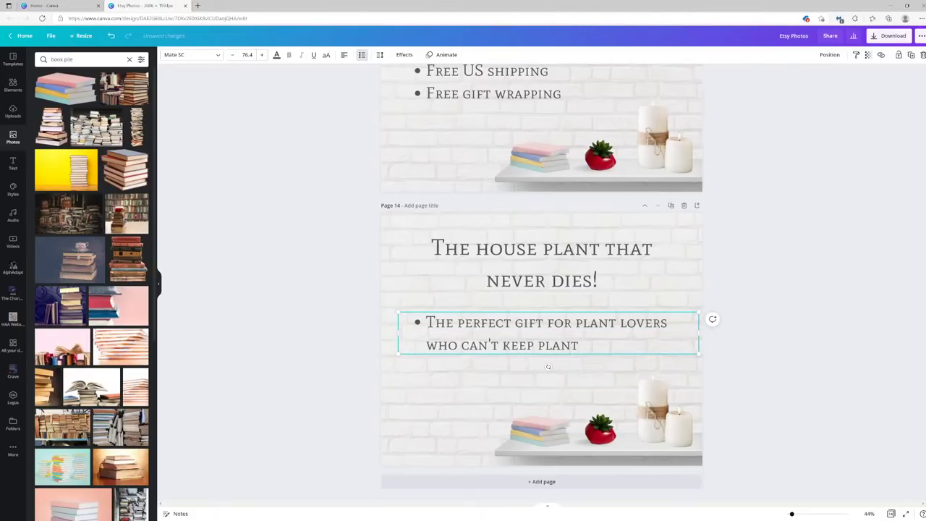
text(s alive.)
Step: Justify page 14's body text, remove its bullet formatting and narrow the text box so it wraps onto three lines
click(345, 55)
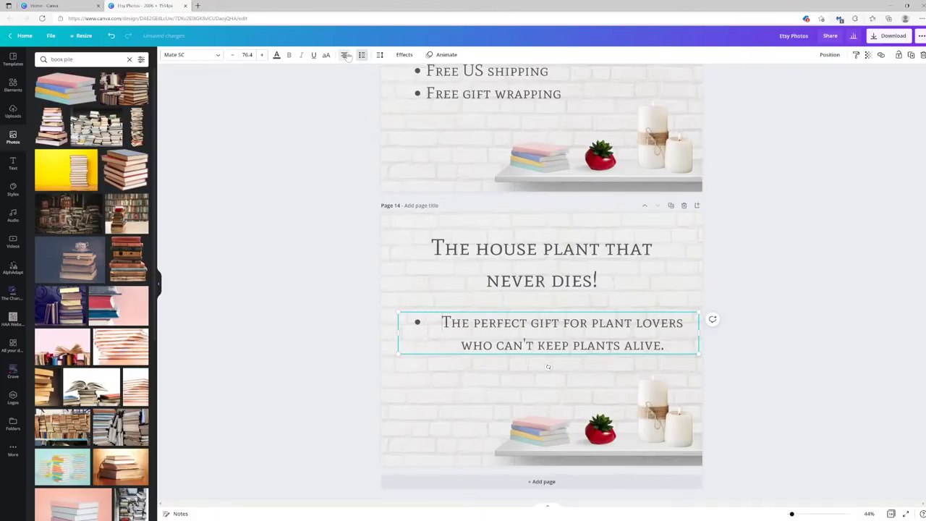
click(345, 55)
click(345, 55)
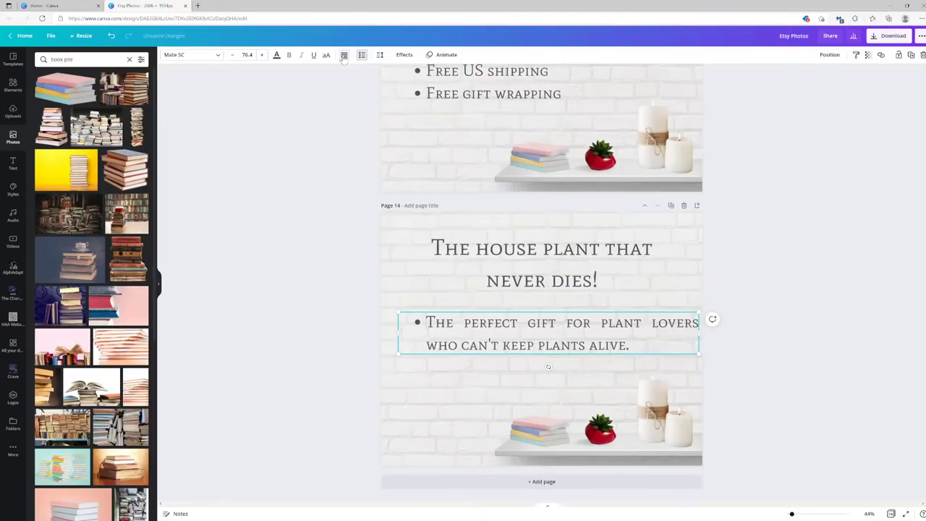
click(361, 55)
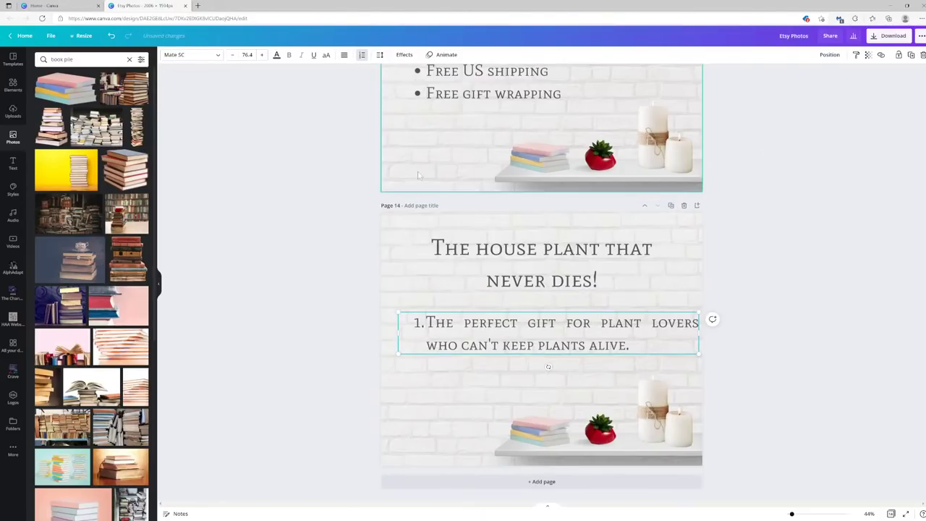
click(361, 55)
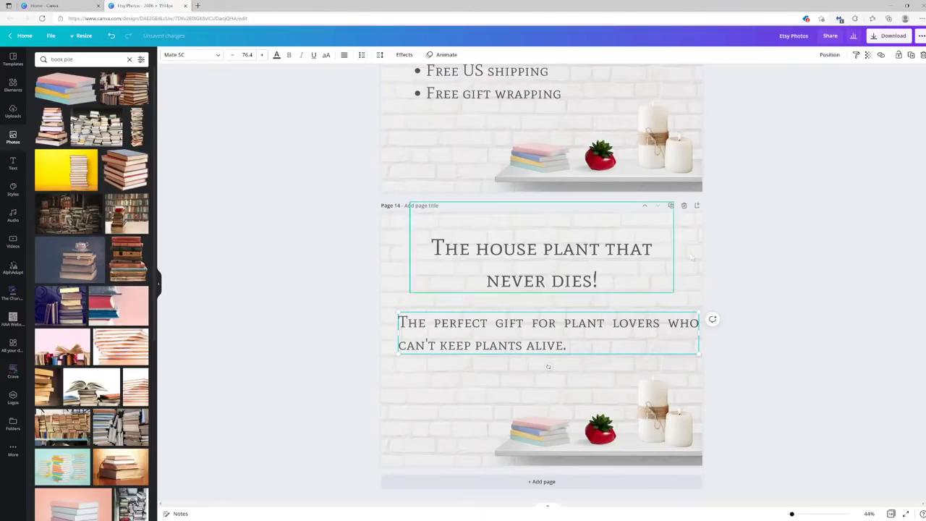
drag(698, 339, 617, 339)
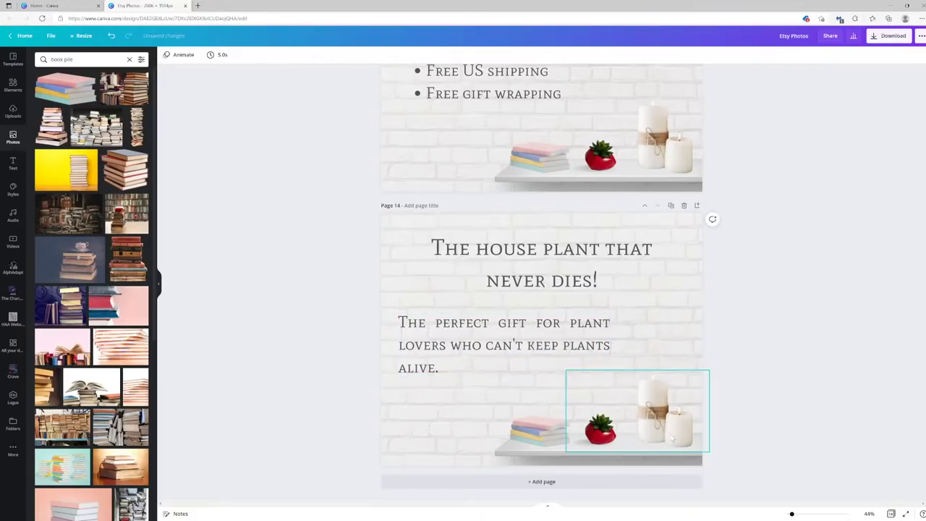
Step: Delete the candles, the book stack and the shelf from page 14
click(664, 412)
key(Delete)
click(537, 430)
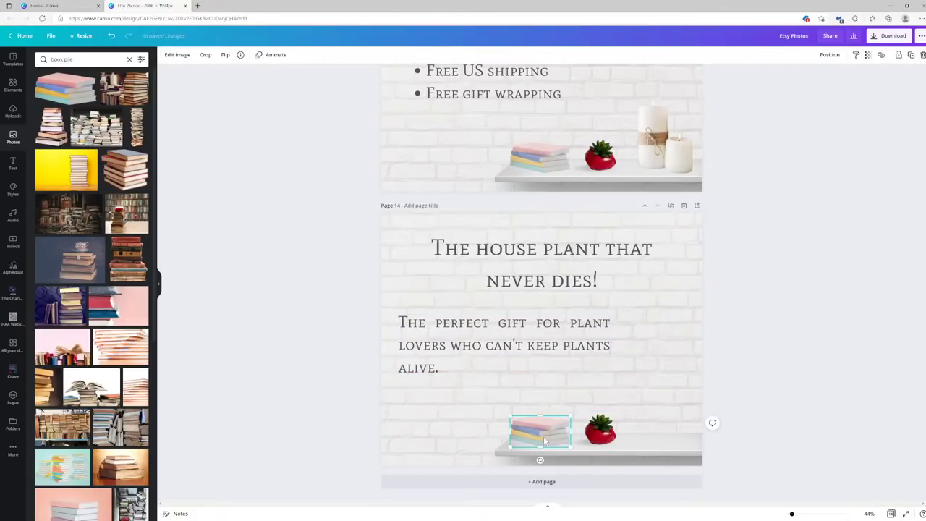
key(Delete)
click(682, 457)
key(Delete)
Step: Enlarge page 14's small planter and move it to the middle of the page
click(600, 430)
drag(616, 413, 722, 327)
drag(659, 376, 533, 341)
Step: Enlarge the planter's shadow on page 14 and place it near the page's lower right corner
click(594, 440)
drag(620, 432, 717, 391)
drag(644, 432, 615, 444)
Step: Delete the planter image on page 14 and add the uploaded close-up side photo of the red planter instead
click(526, 355)
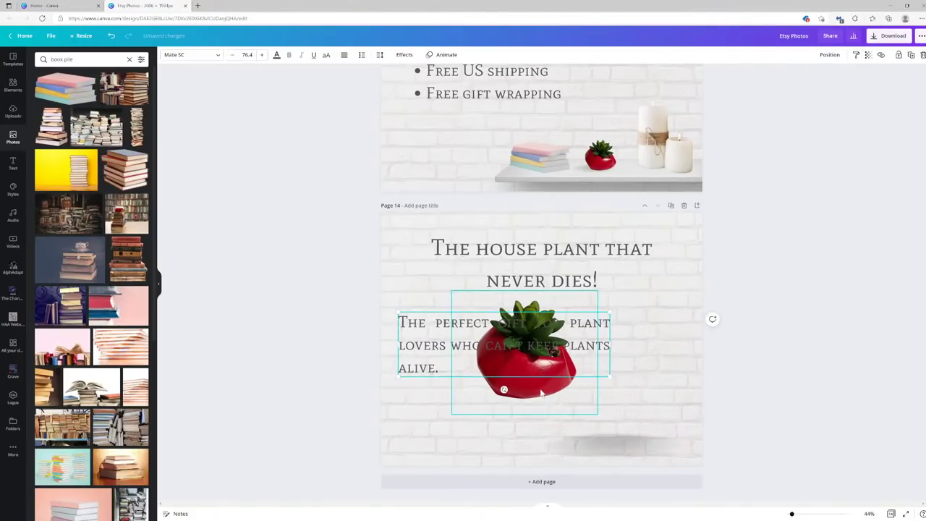
key(Delete)
click(13, 110)
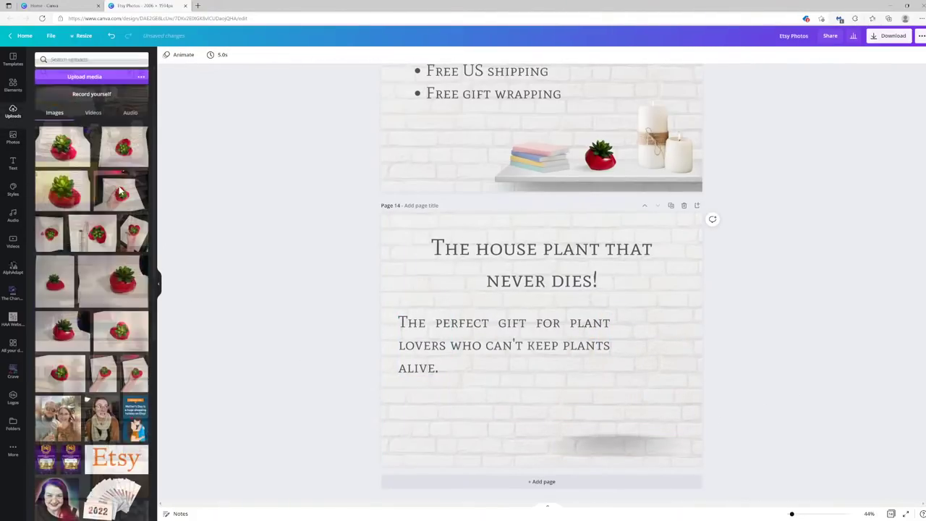
click(62, 190)
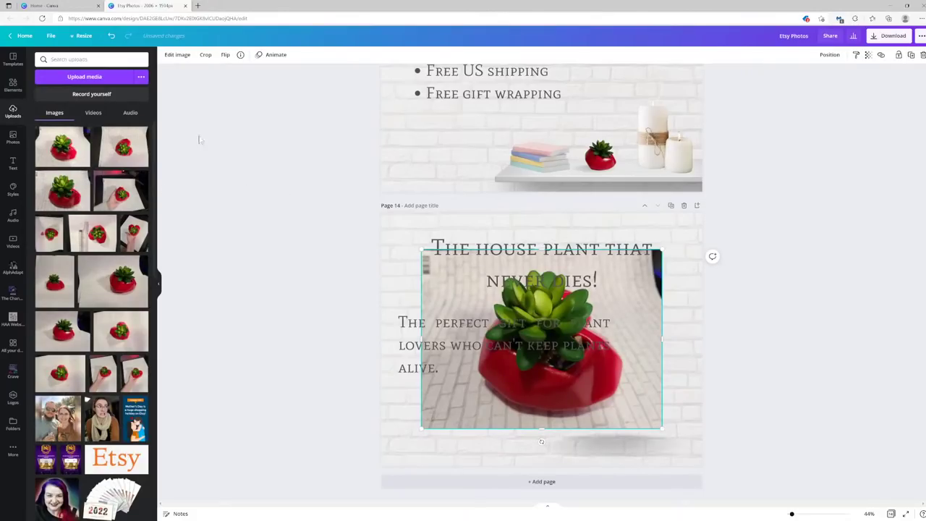
Step: Remove the new planter photo's background, shrink it and place it over the shadow on page 14
click(177, 55)
click(91, 121)
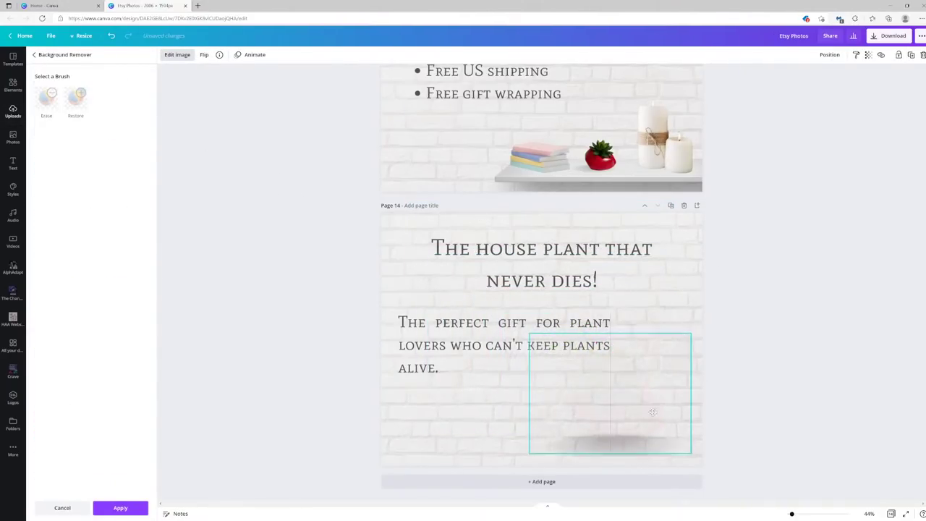
click(770, 367)
click(776, 363)
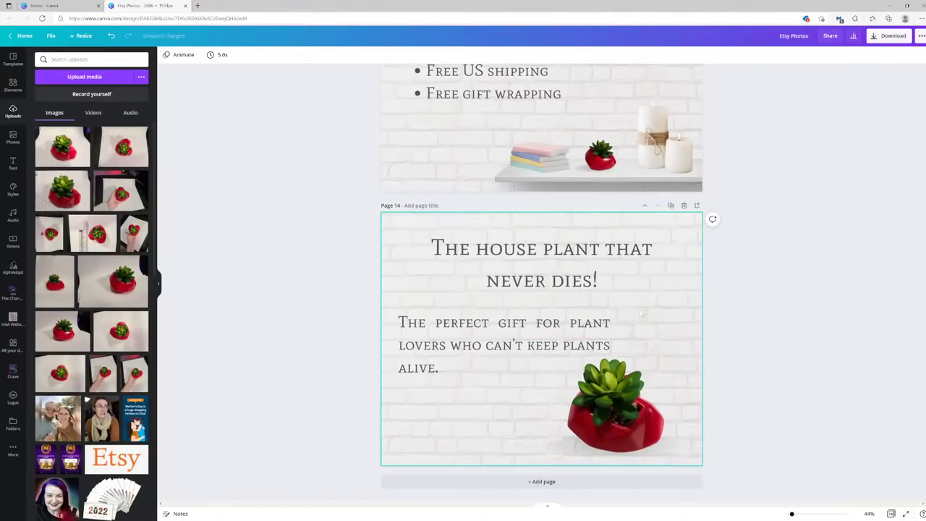
Step: Narrow page 14's body text box to clear the planter, and lower it slightly
click(600, 351)
drag(611, 346, 572, 356)
click(521, 416)
click(508, 360)
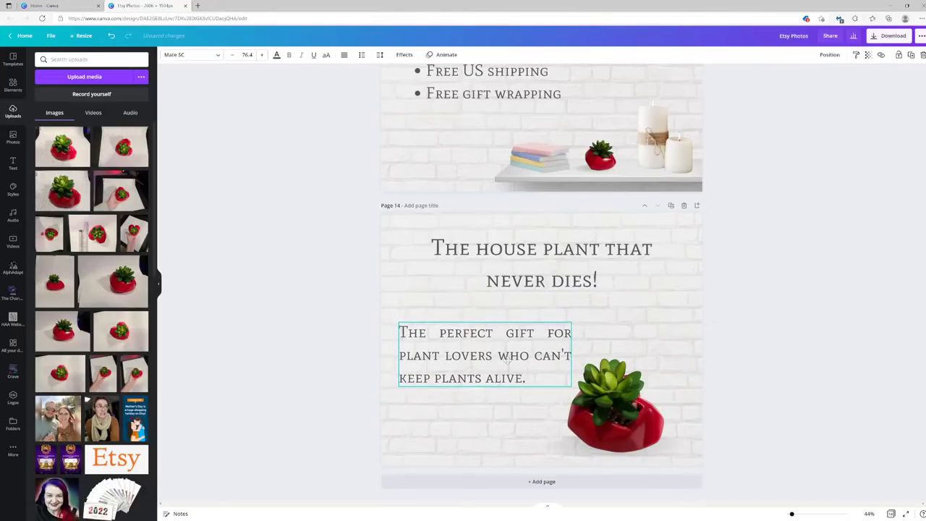
Step: Nudge page 14's body text slightly and lower the heading closer to it
click(722, 385)
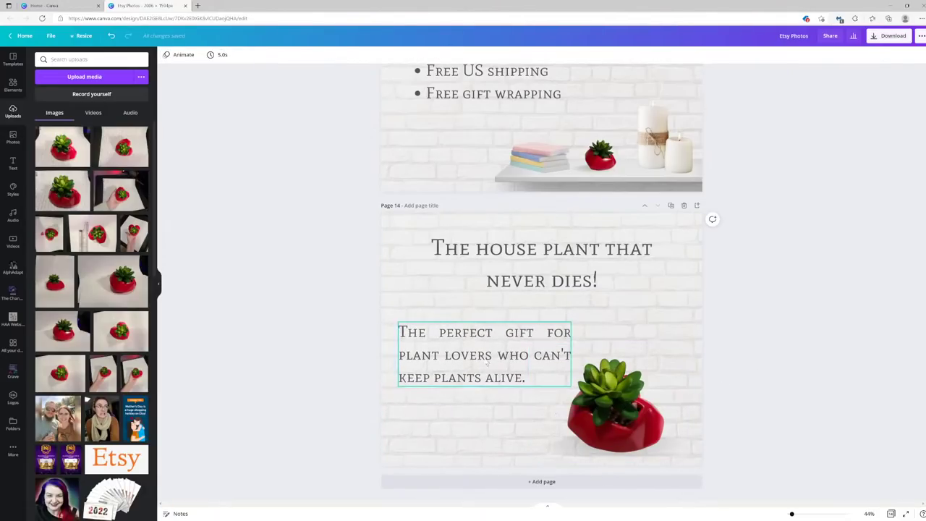
drag(489, 365, 491, 367)
click(857, 419)
drag(577, 275, 576, 286)
click(863, 393)
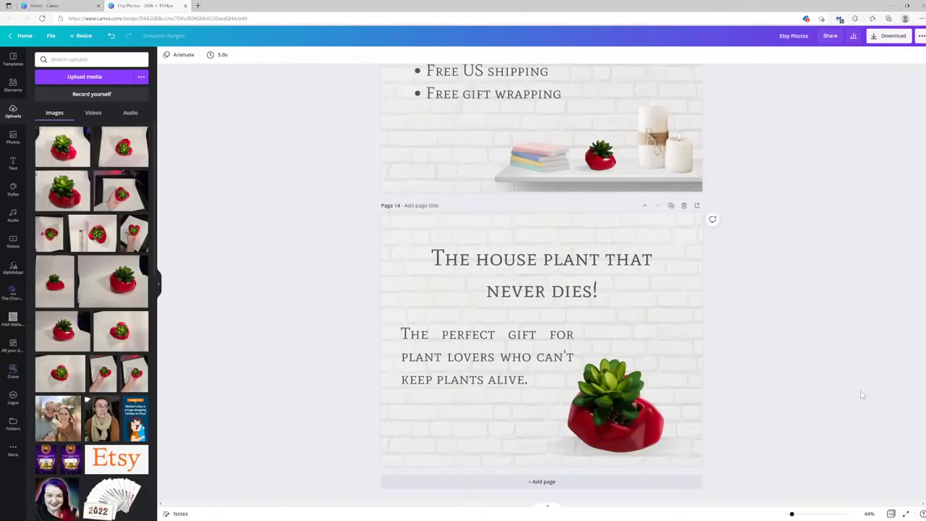
Step: Review the design's earlier pages up to the hand and guitar pick photos, and return to page 14
scroll(868, 396, up, 3)
scroll(882, 403, up, 5)
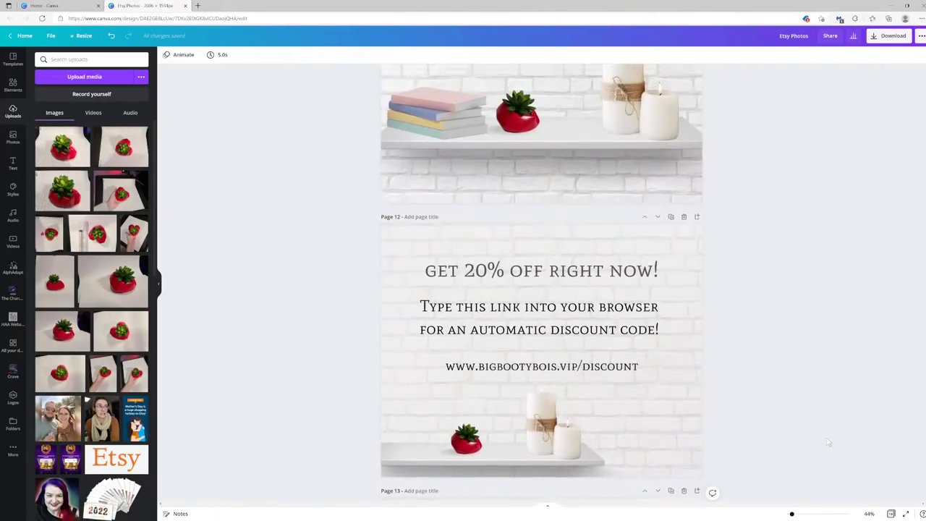
scroll(573, 339, up, 10)
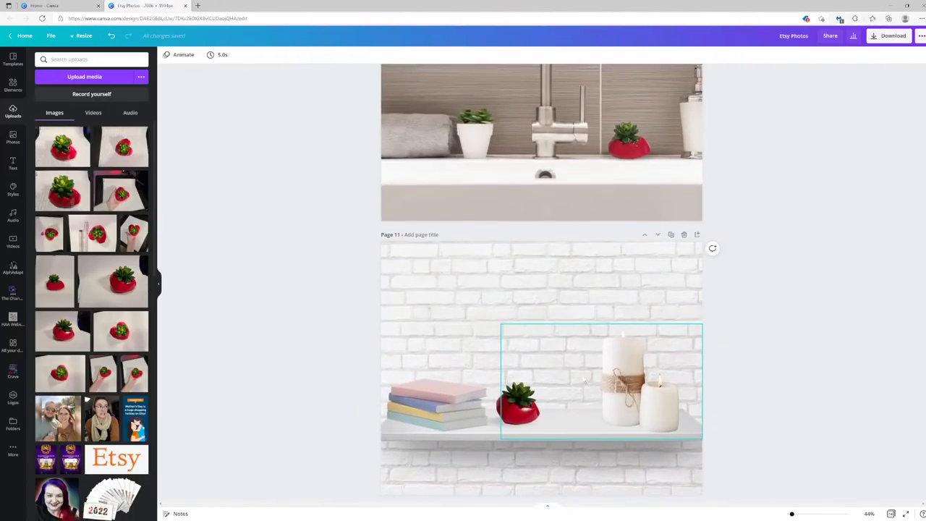
scroll(673, 413, up, 15)
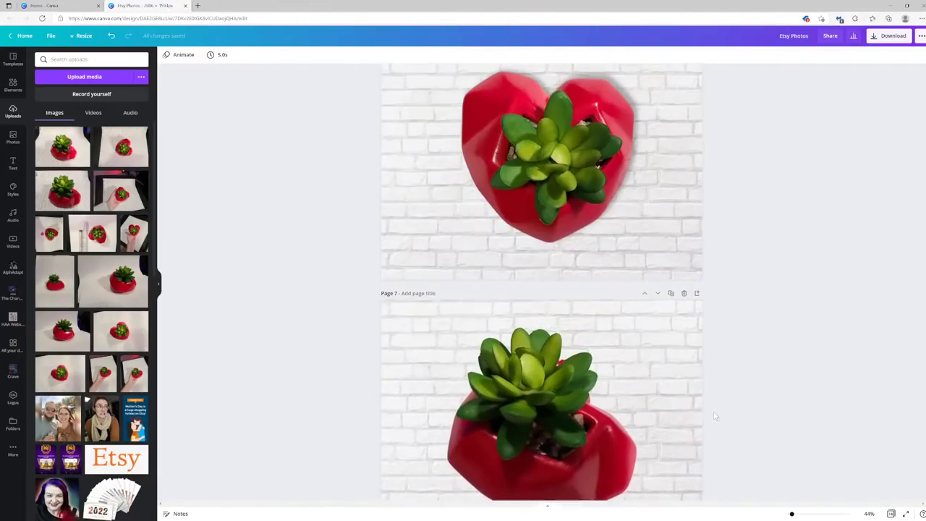
scroll(624, 385, up, 5)
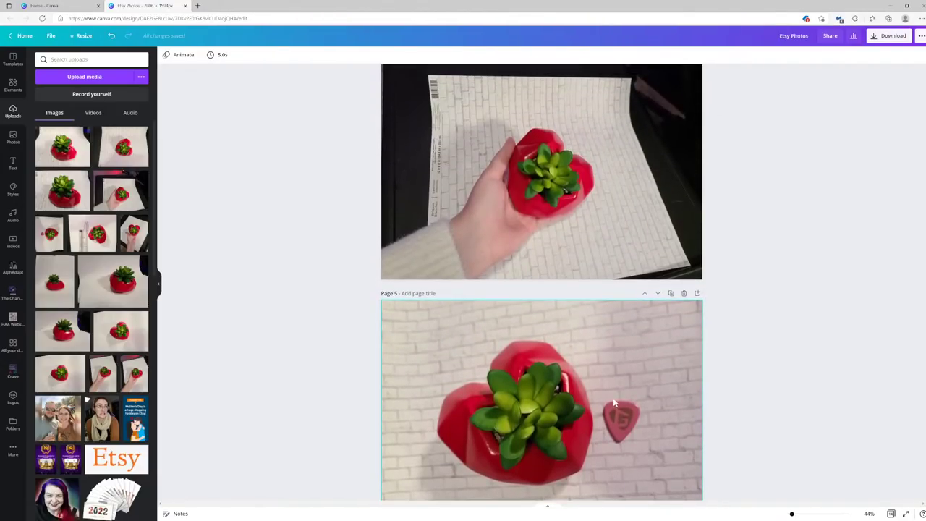
click(613, 403)
scroll(639, 259, down, 20)
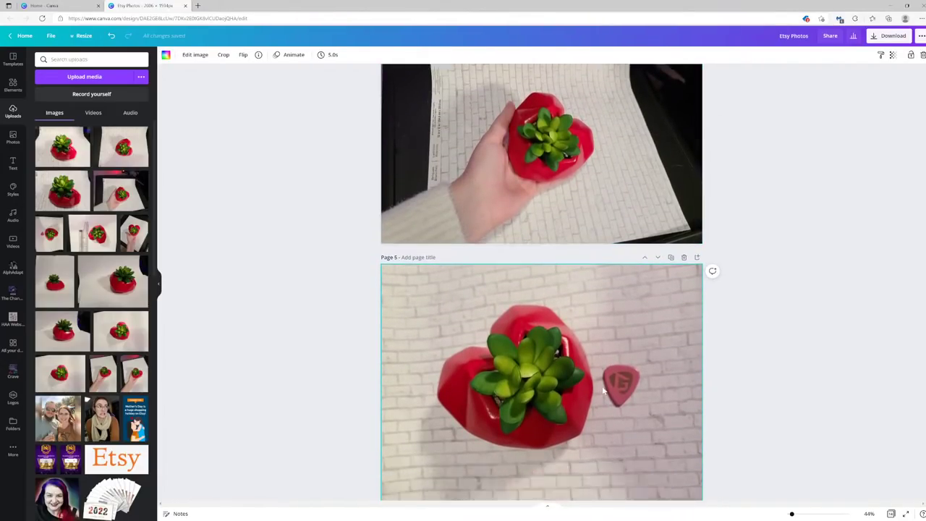
scroll(515, 397, down, 15)
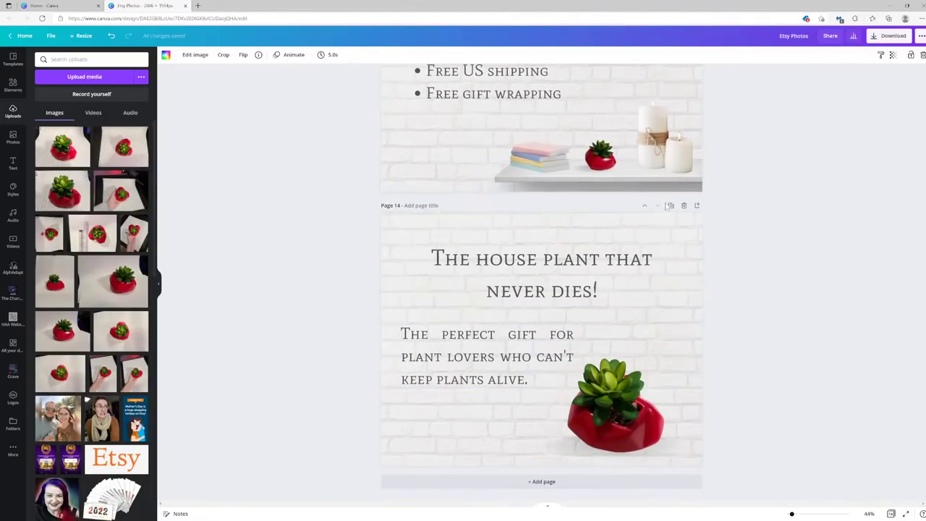
Step: Duplicate page 9, the "5.75 inches" page with the ruler
scroll(651, 289, up, 8)
scroll(651, 289, up, 15)
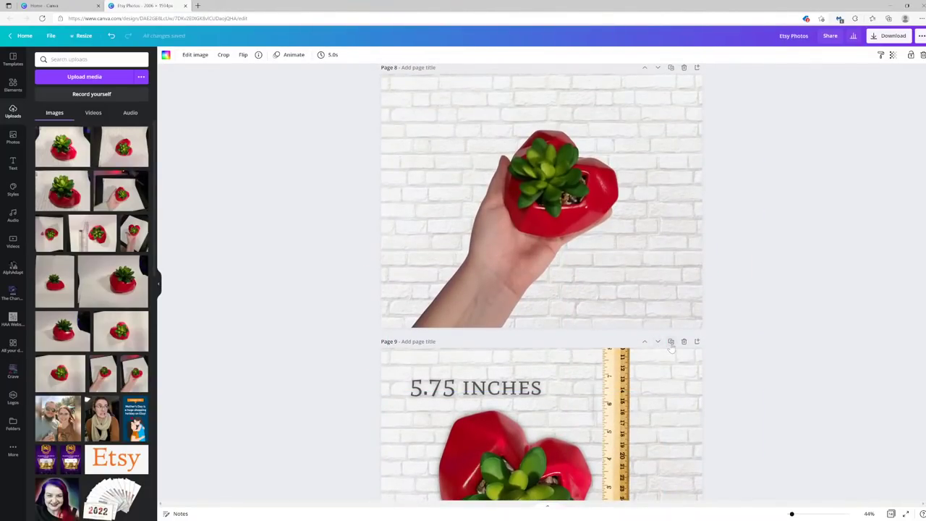
click(670, 342)
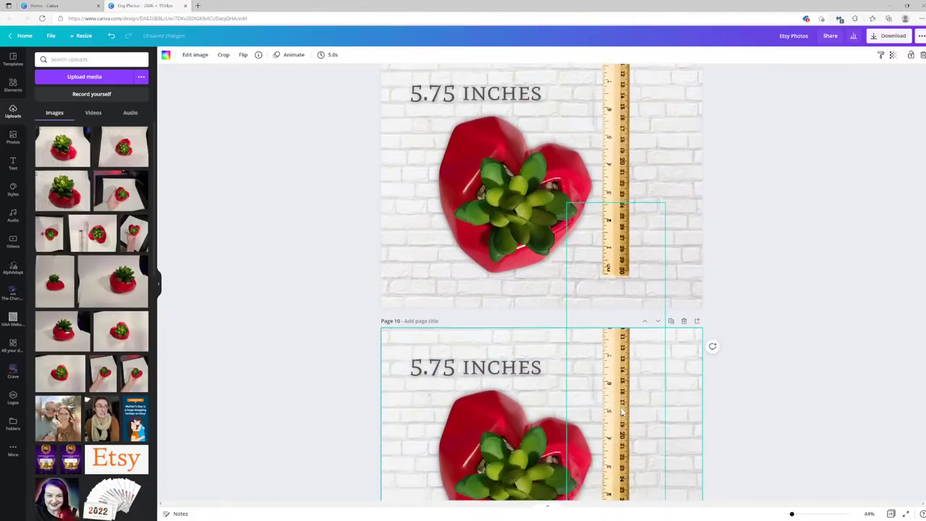
Step: Clear page 10 down to its brick background by deleting the planter, the ruler and the "5.75 inches" text
key(Delete)
click(615, 275)
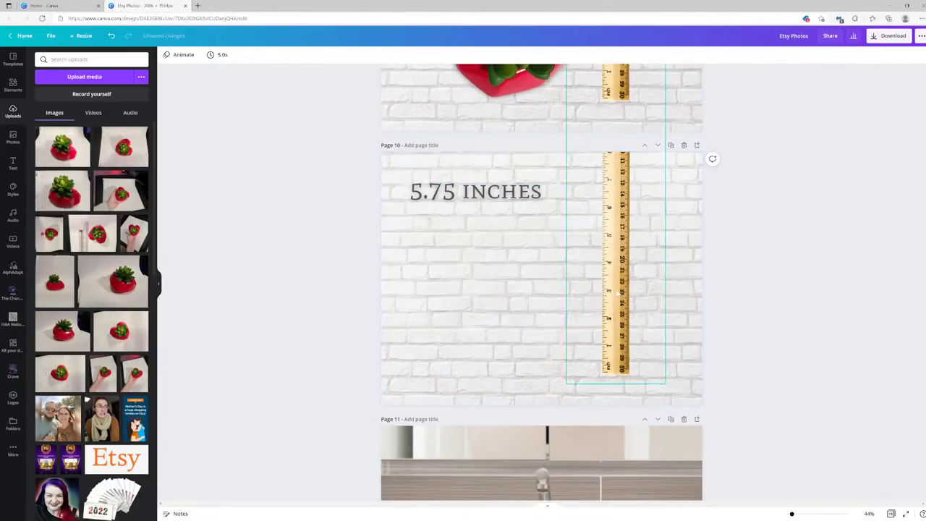
key(Delete)
click(504, 199)
key(Delete)
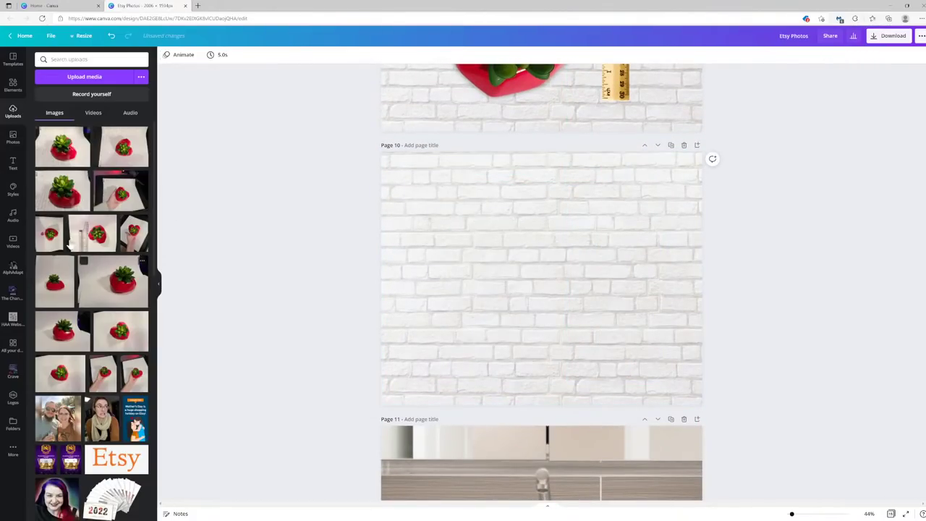
Step: Add the uploaded photo of the planter with the guitar pick to page 10 and remove its background
click(60, 241)
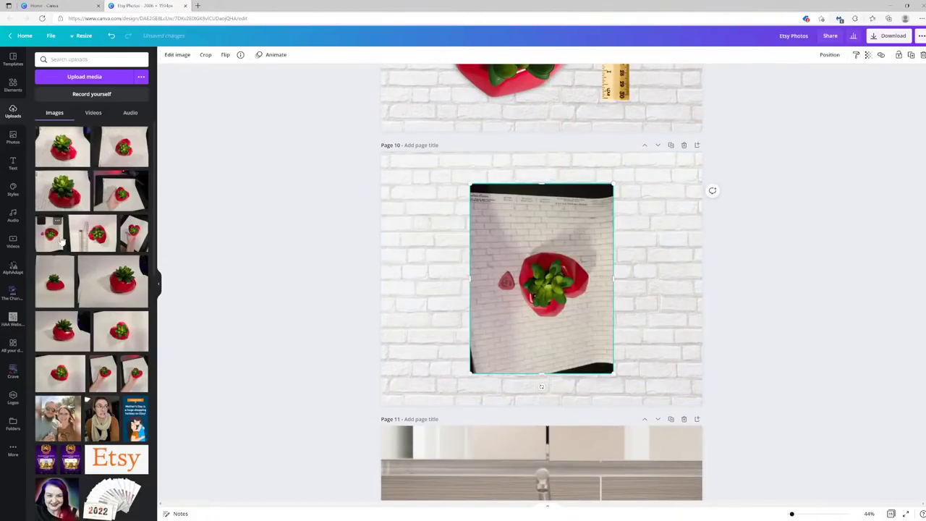
click(174, 54)
click(49, 119)
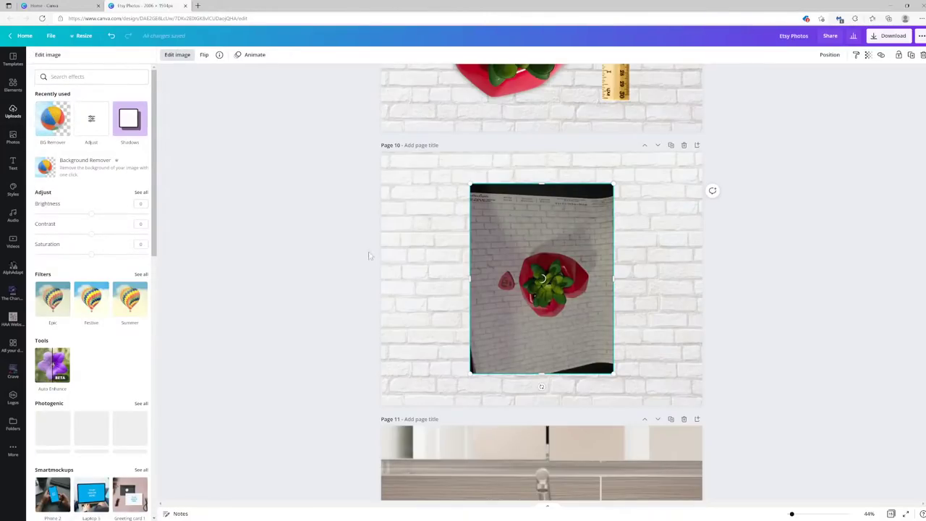
Step: Crop the photo to a landscape area around the planter and pick, and turn it about 180 degrees at a larger size
drag(539, 183, 541, 233)
drag(541, 374, 545, 219)
drag(470, 231, 367, 158)
drag(513, 293, 559, 325)
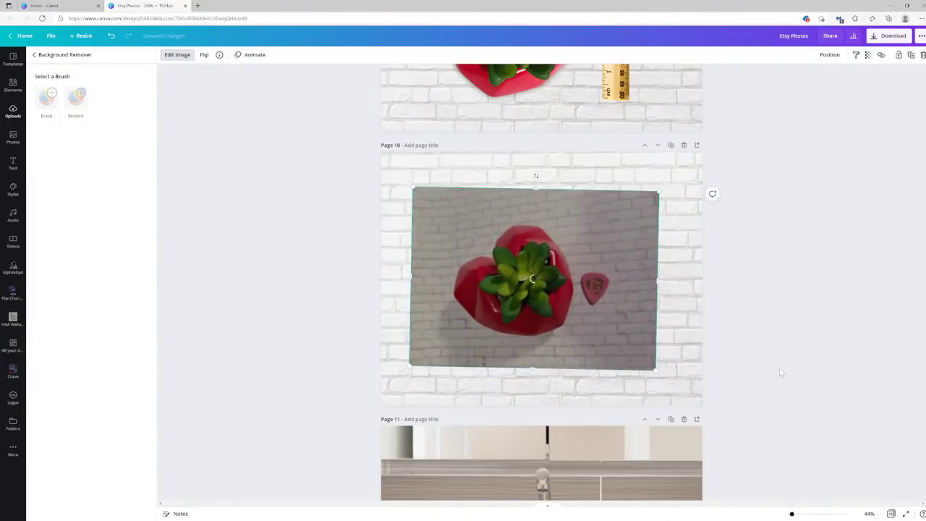
Step: Apply the background removal and enlarge the planter and guitar pick cutout to nearly fill page 10, centred on the bricks
drag(650, 367, 676, 383)
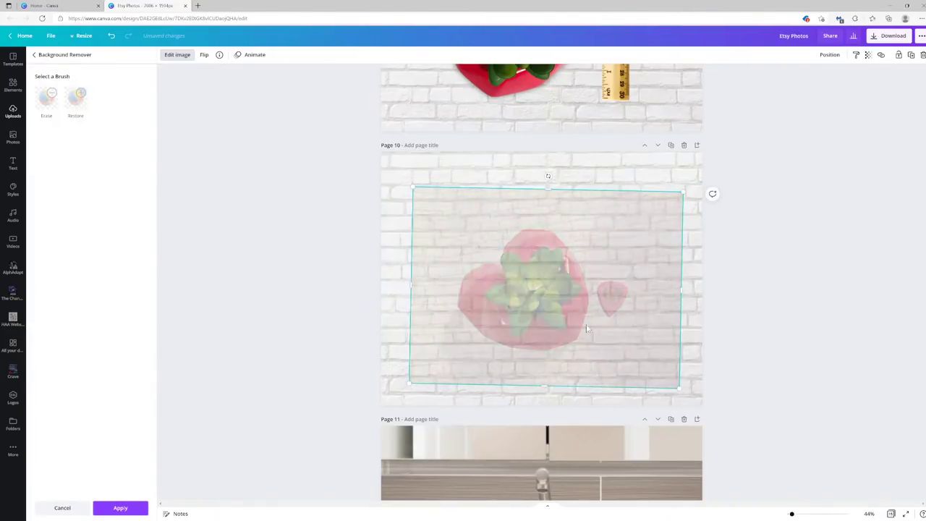
drag(578, 320, 572, 322)
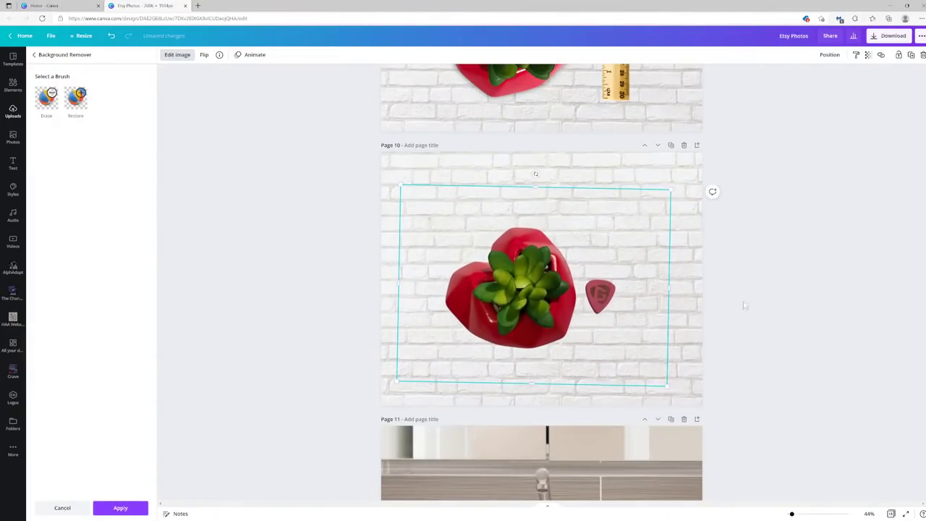
click(120, 508)
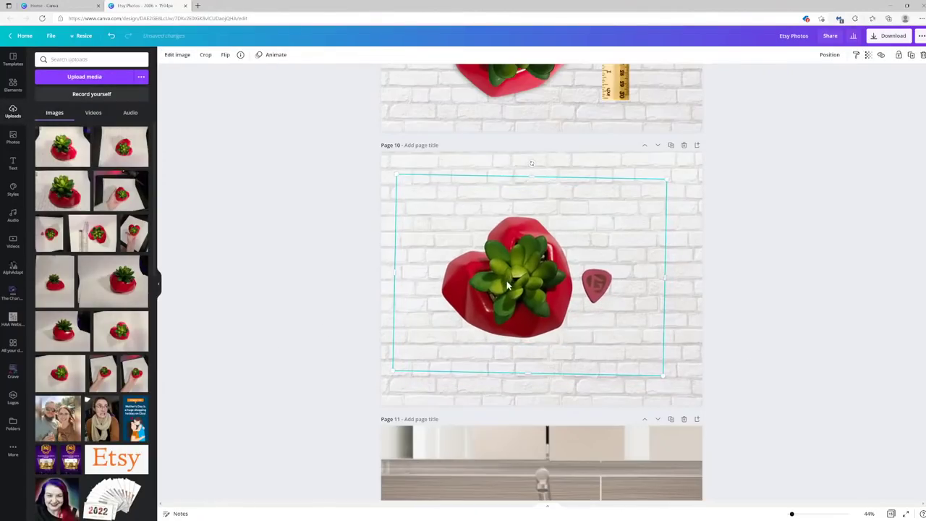
drag(663, 376, 693, 394)
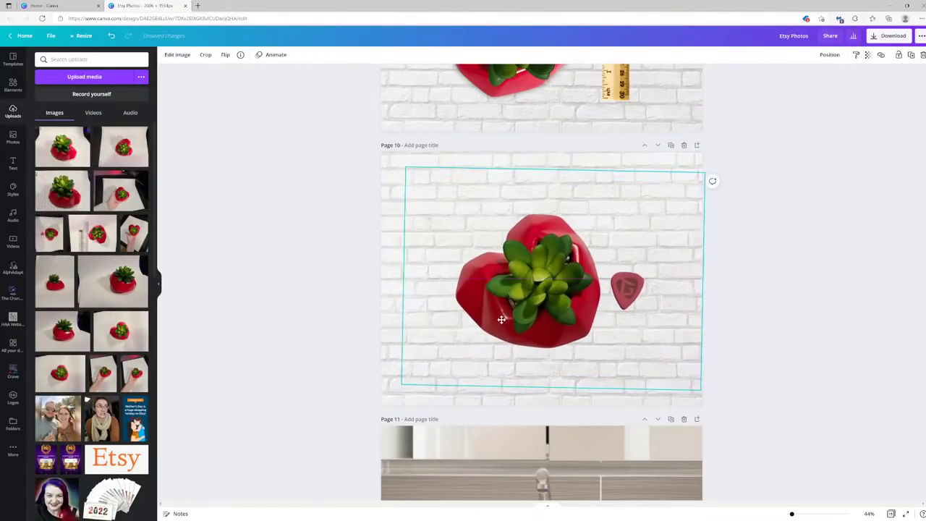
click(736, 355)
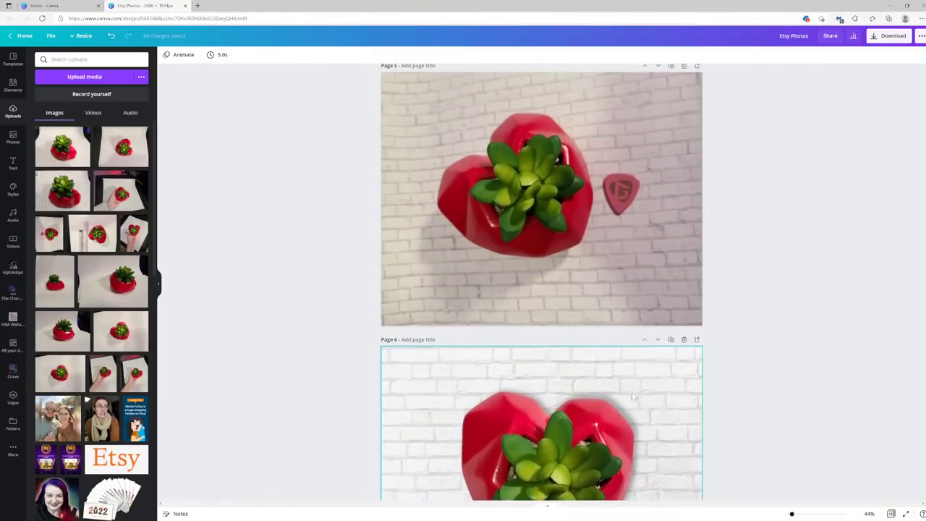
Step: Review the design's pages from the original guitar pick photo on page 5 through to page 15
scroll(624, 372, down, 12)
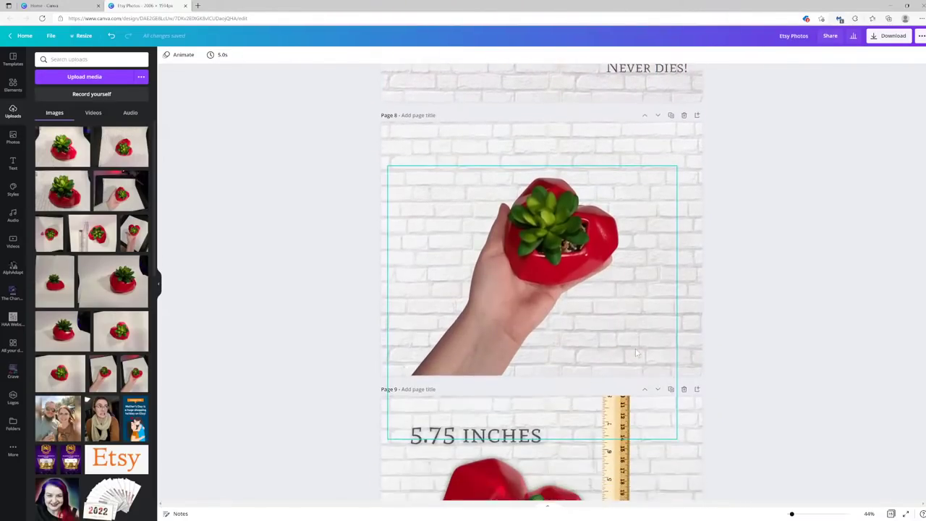
scroll(626, 350, down, 12)
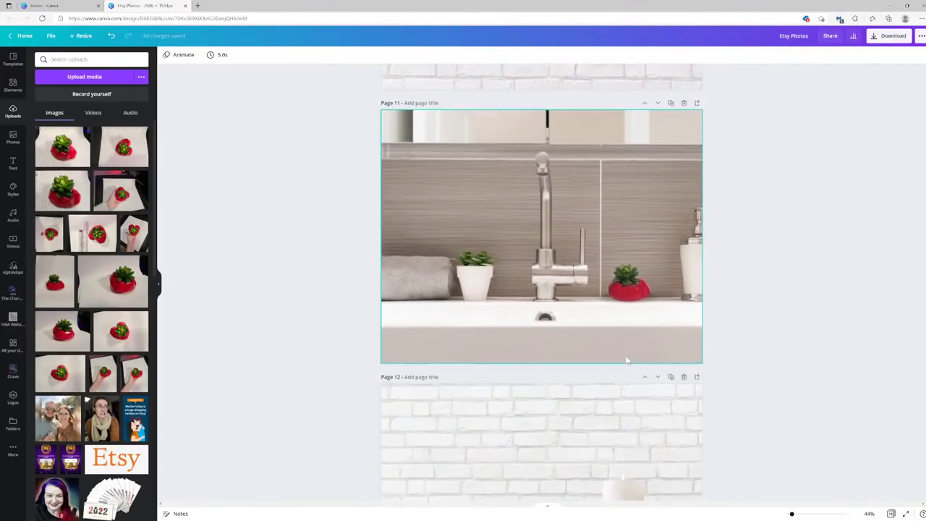
scroll(625, 356, down, 12)
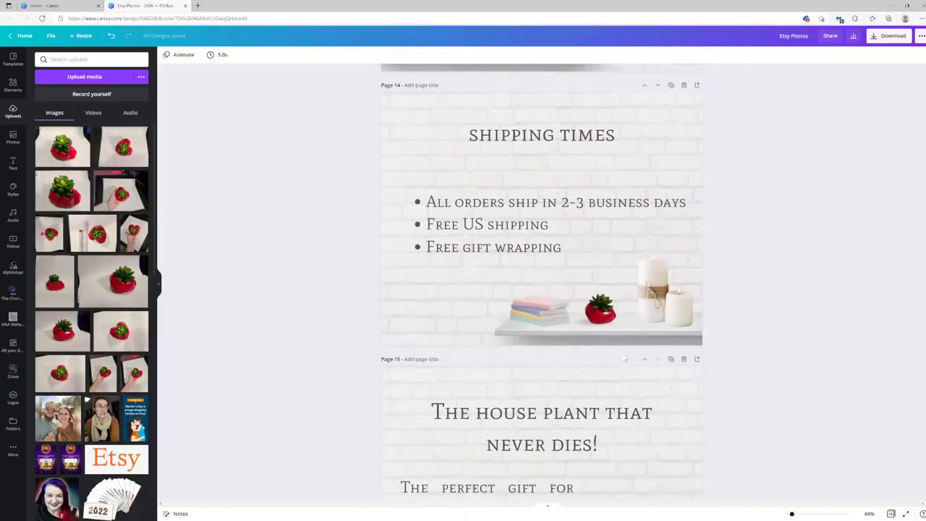
scroll(622, 358, down, 1)
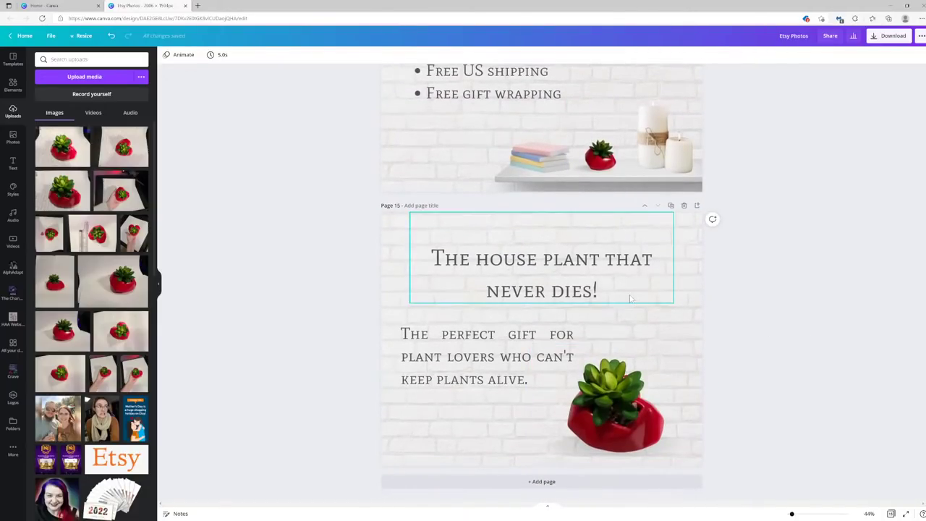